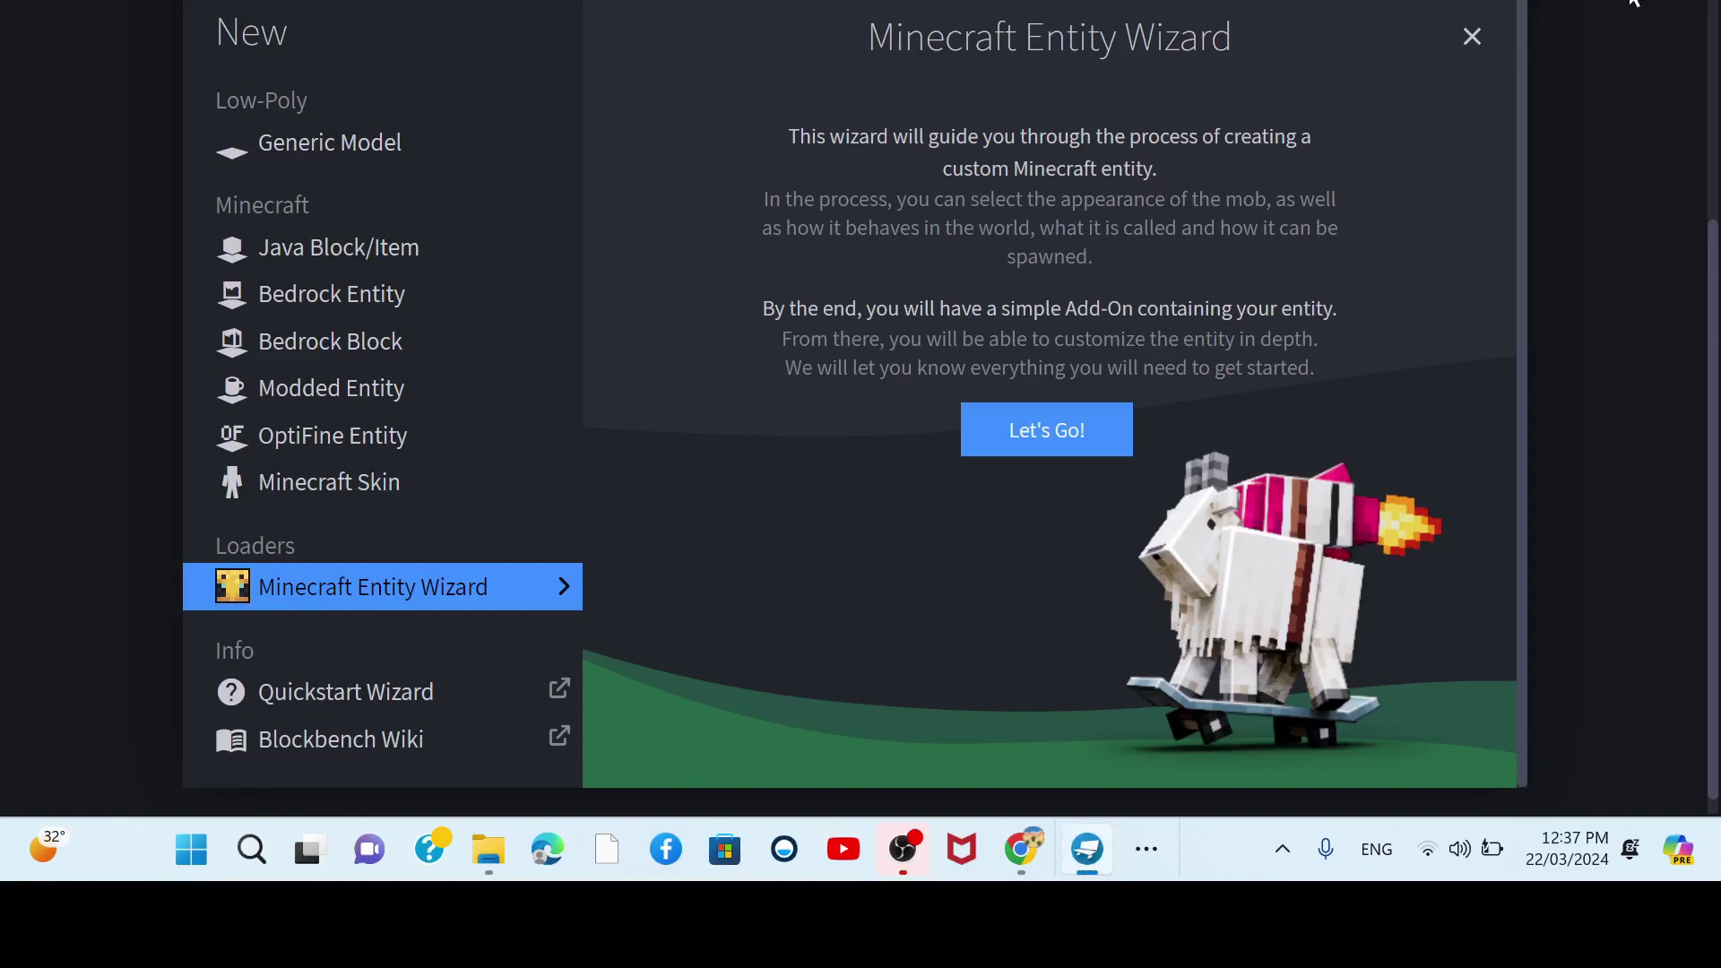
- Start the Minecraft Entity Wizard and give the entity the display name "Weird Cow"
click(1065, 432)
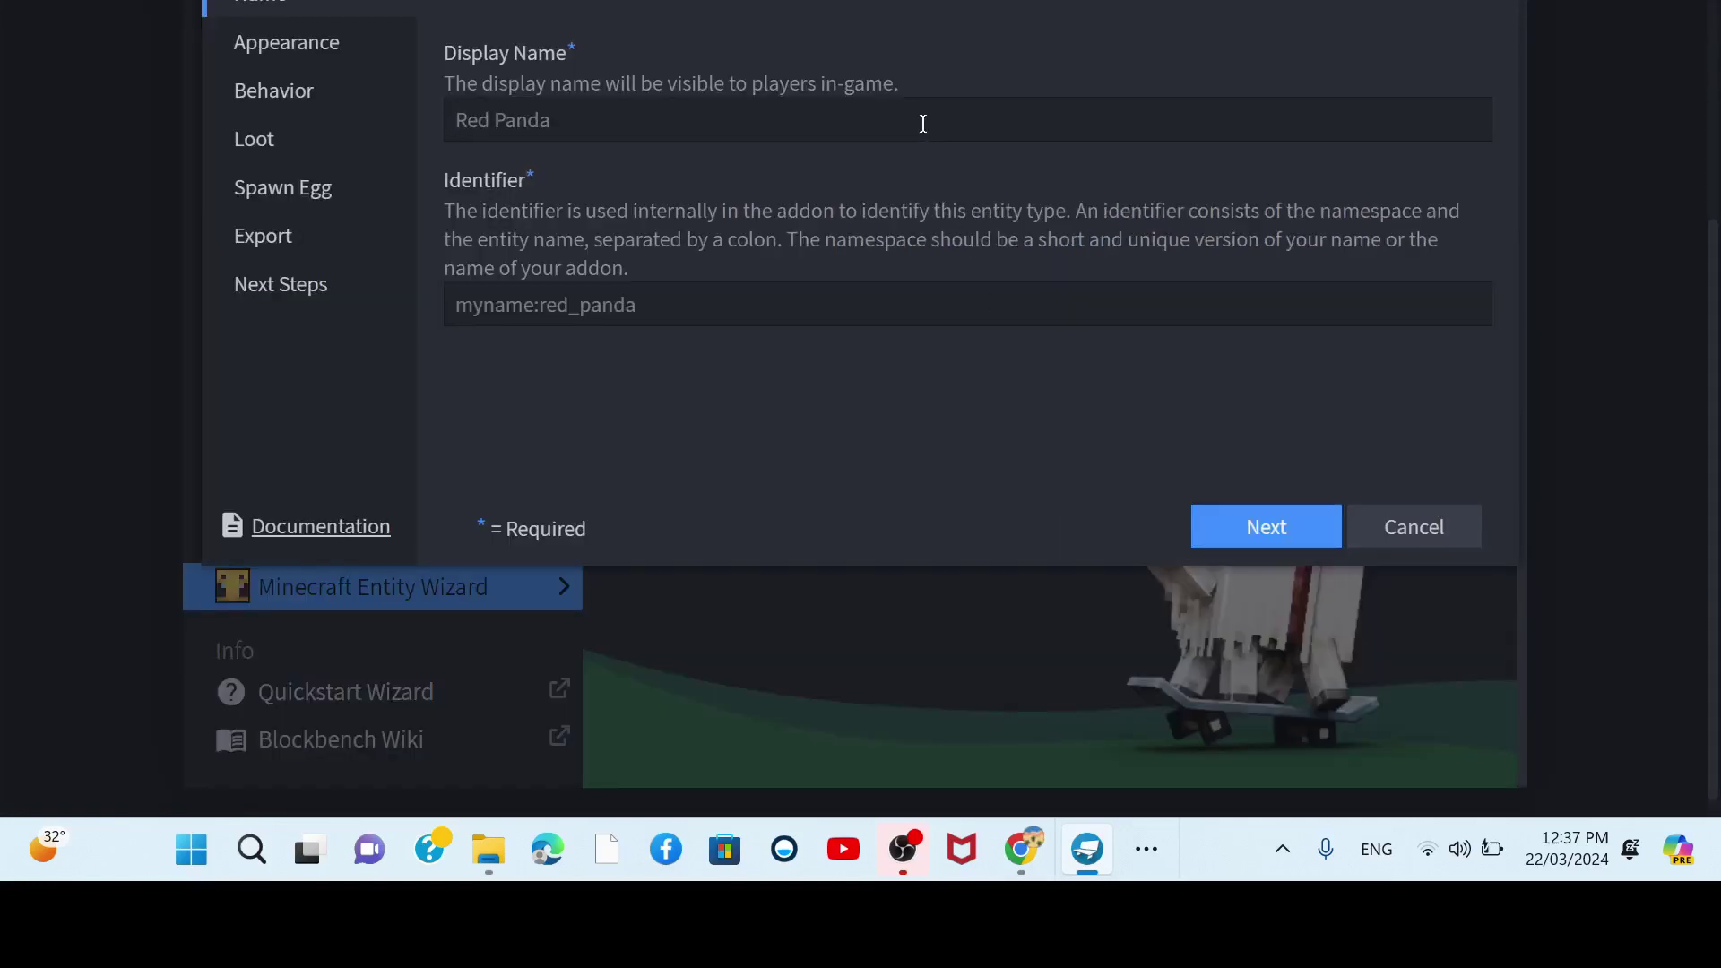
text(Weird )
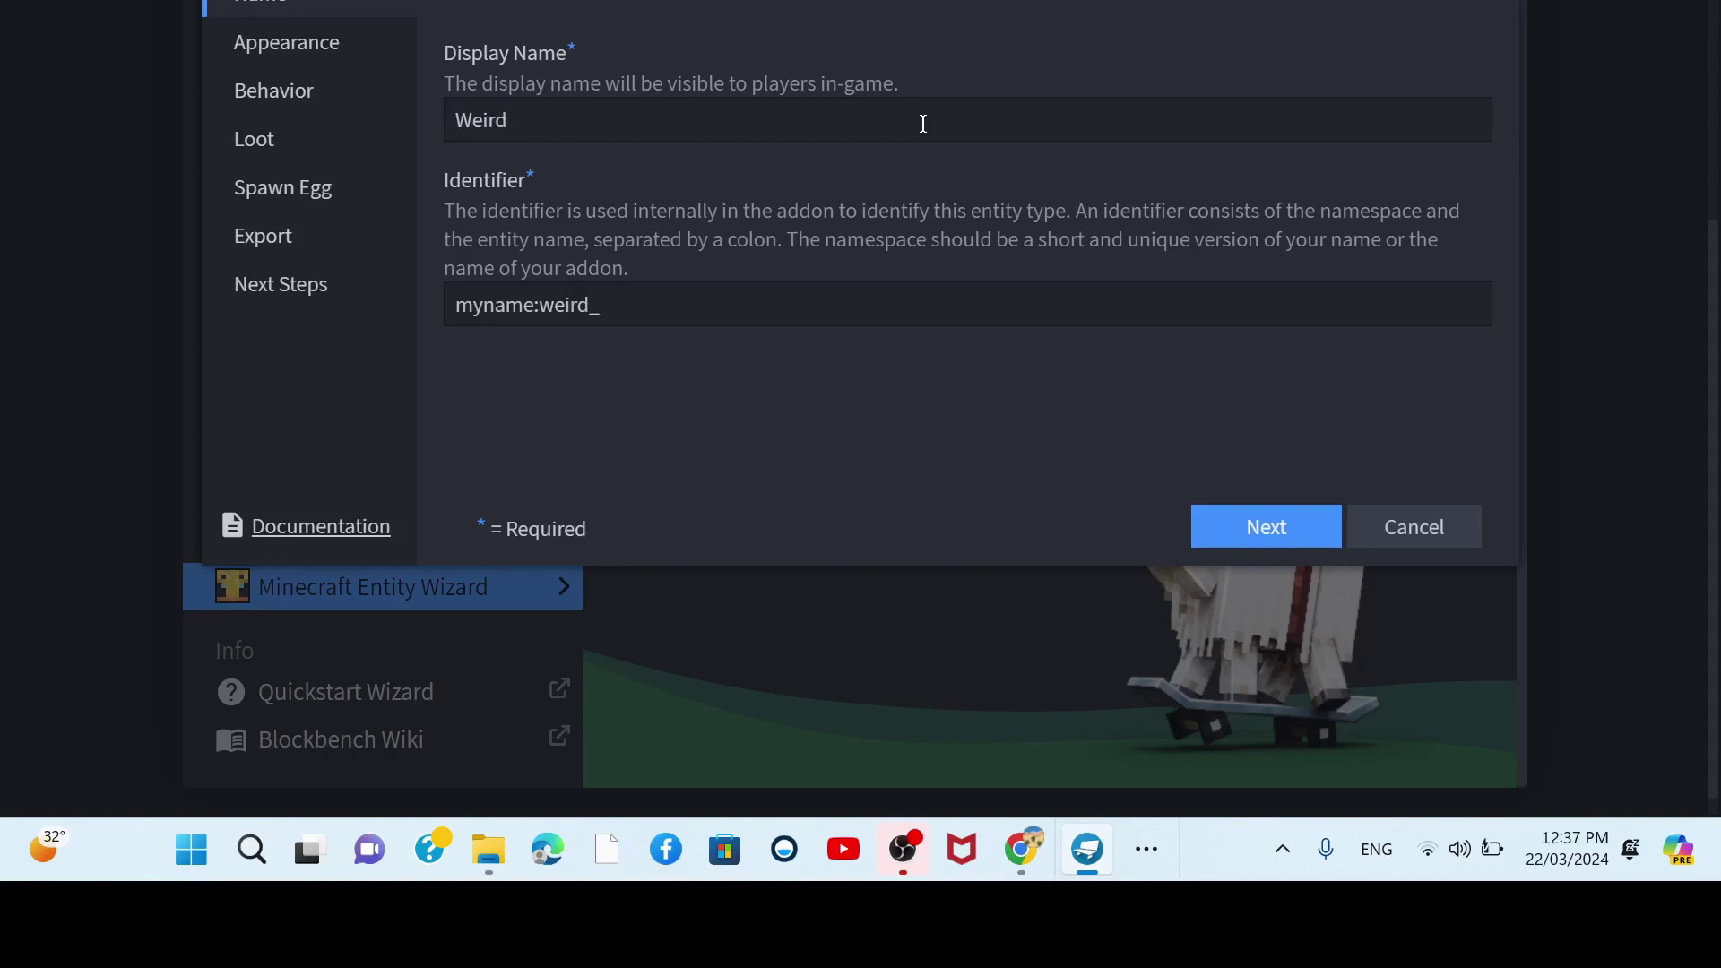
text(Cow)
- Search the appearance mobs for "cow" and base the entity's appearance on the Cow
click(326, 43)
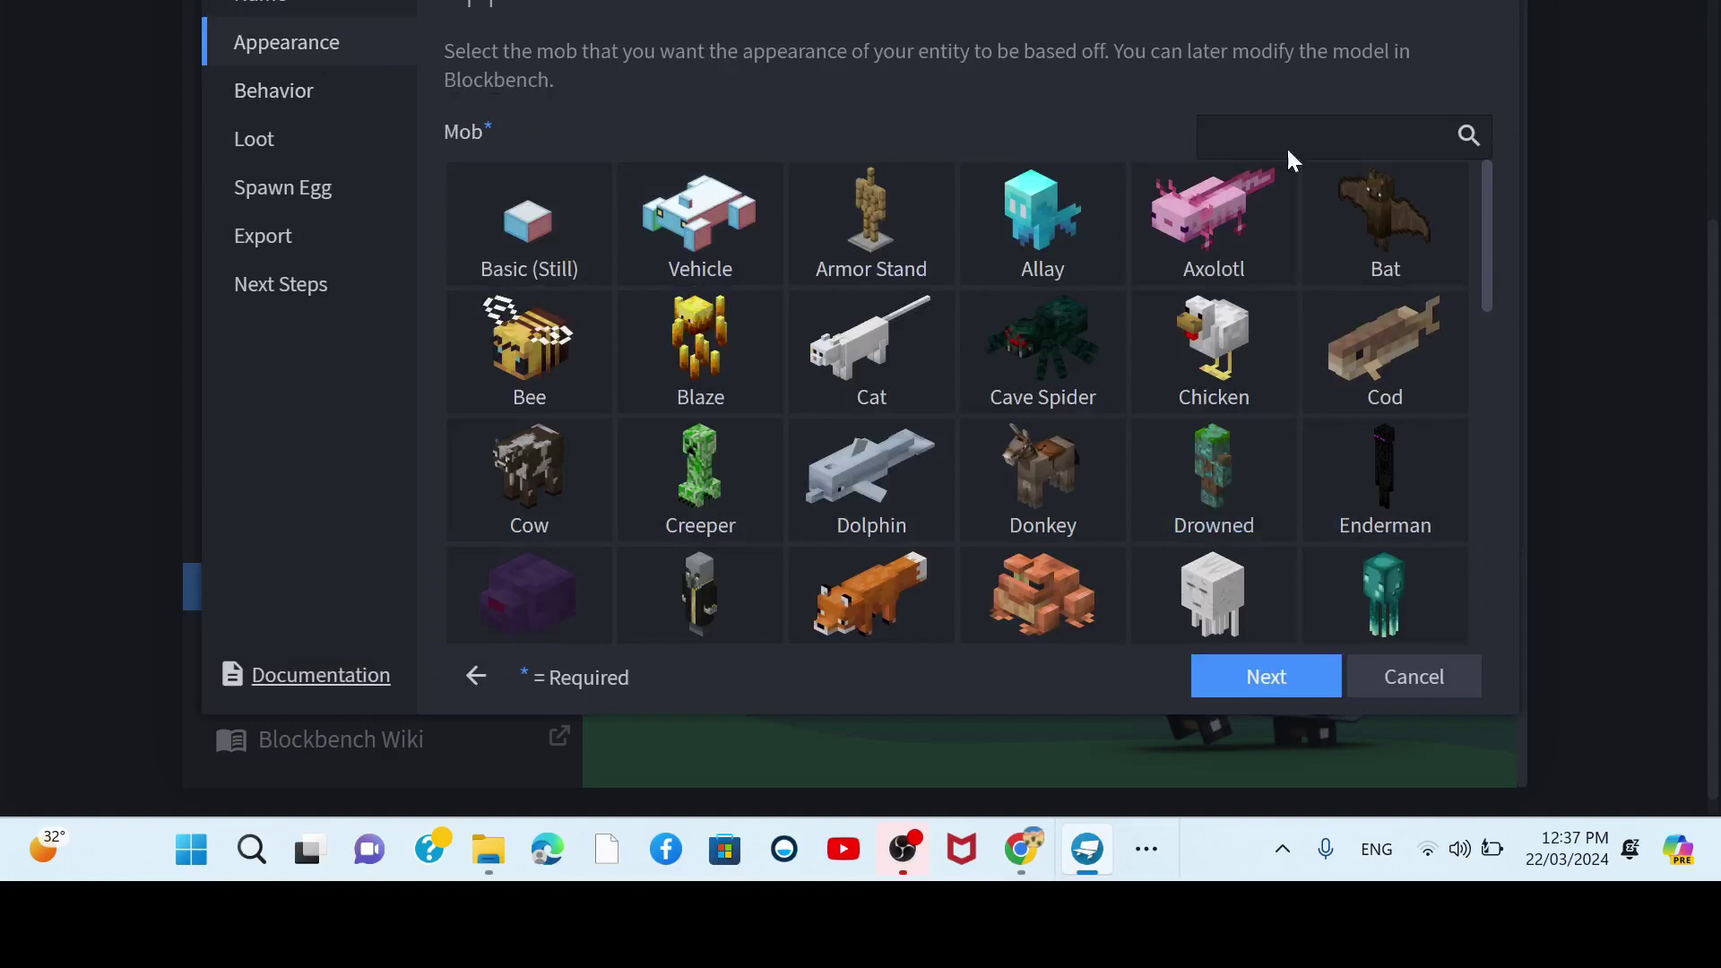
click(1437, 128)
text(cow)
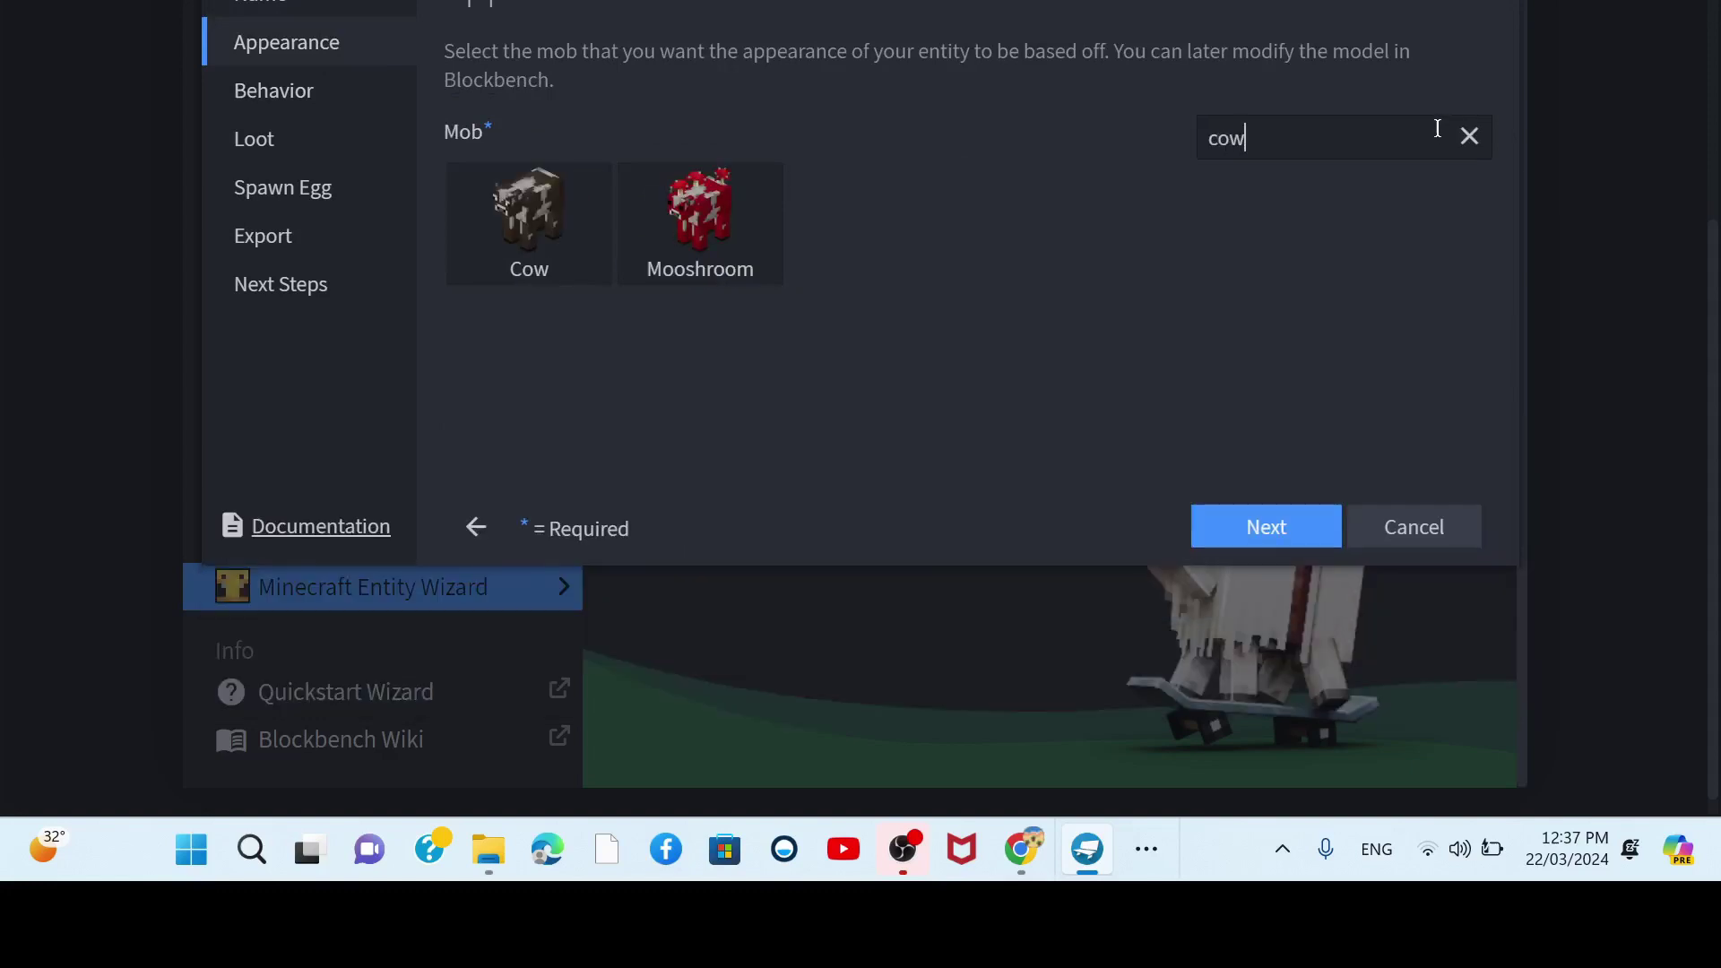
click(522, 281)
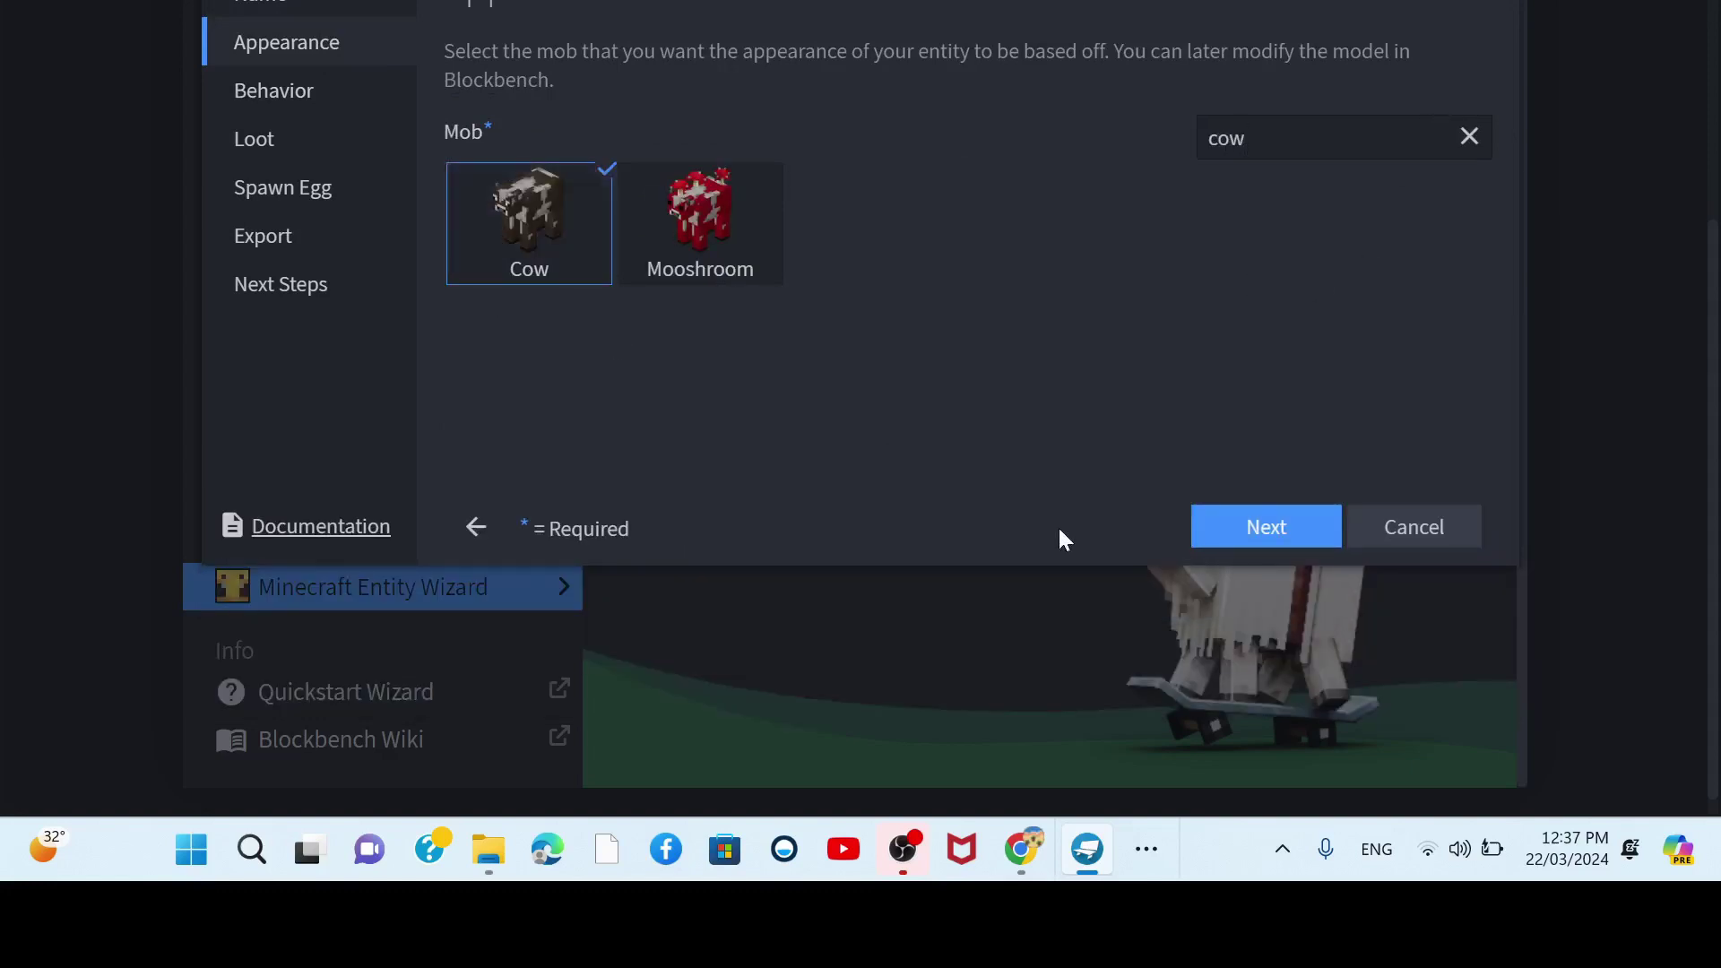
click(1267, 531)
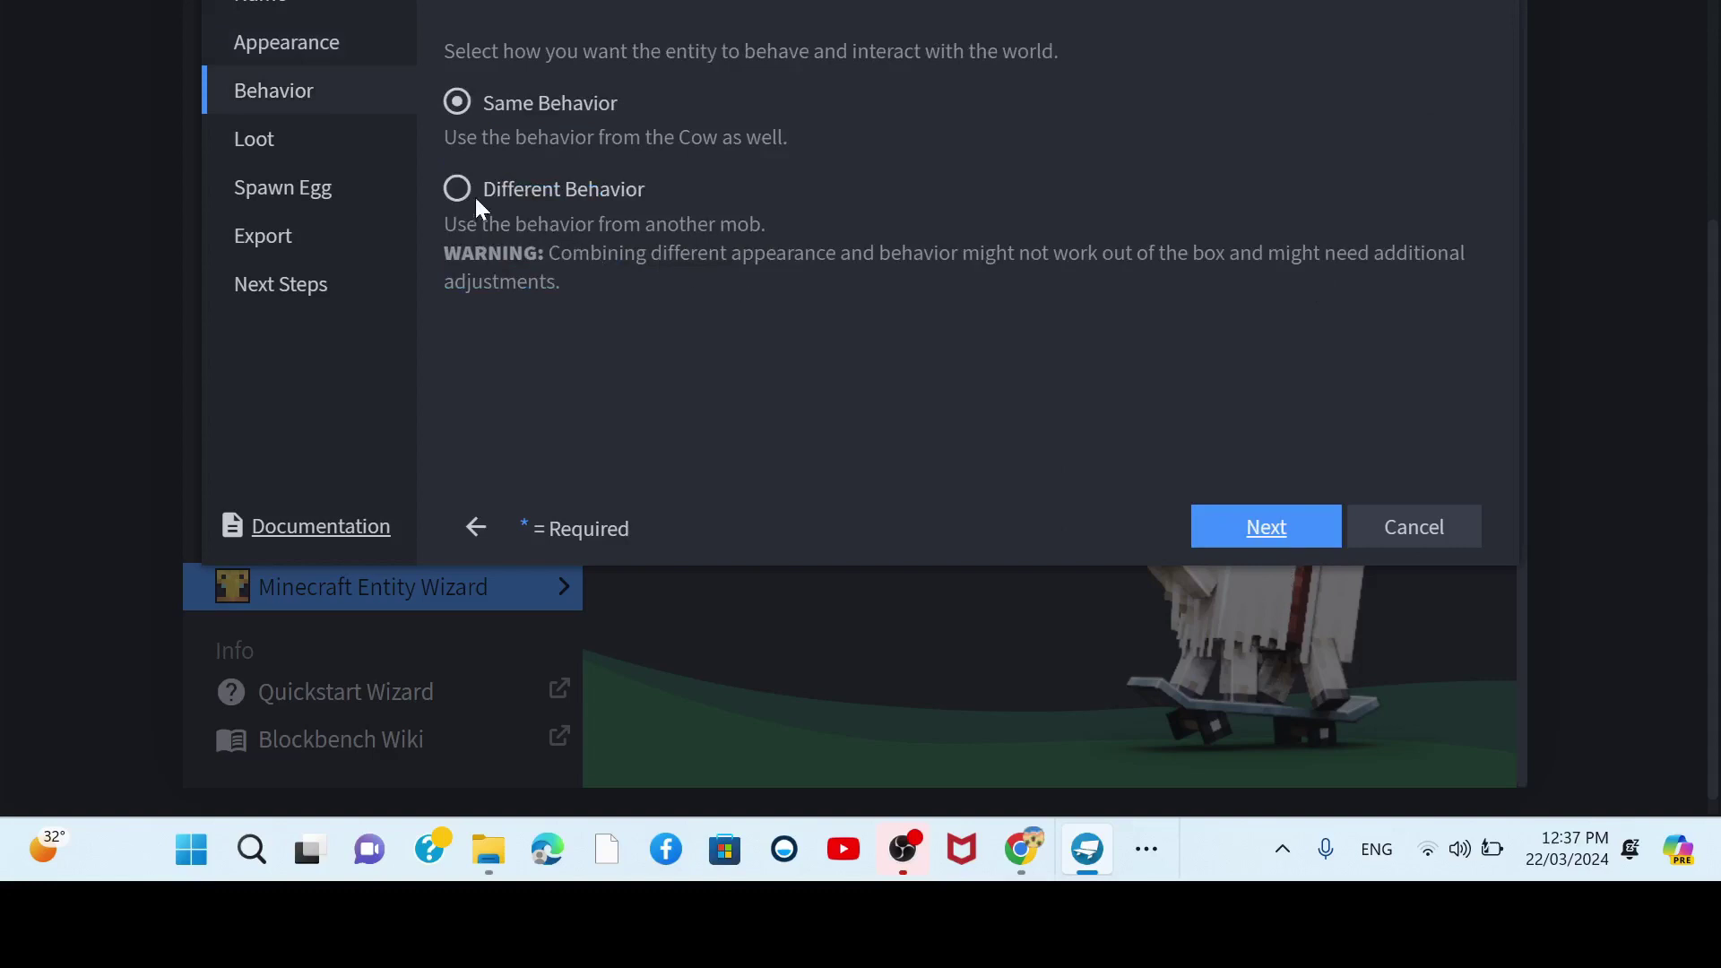
- Give the entity a different behavior, taken from the Slime
click(452, 187)
scroll(974, 489, down, 3)
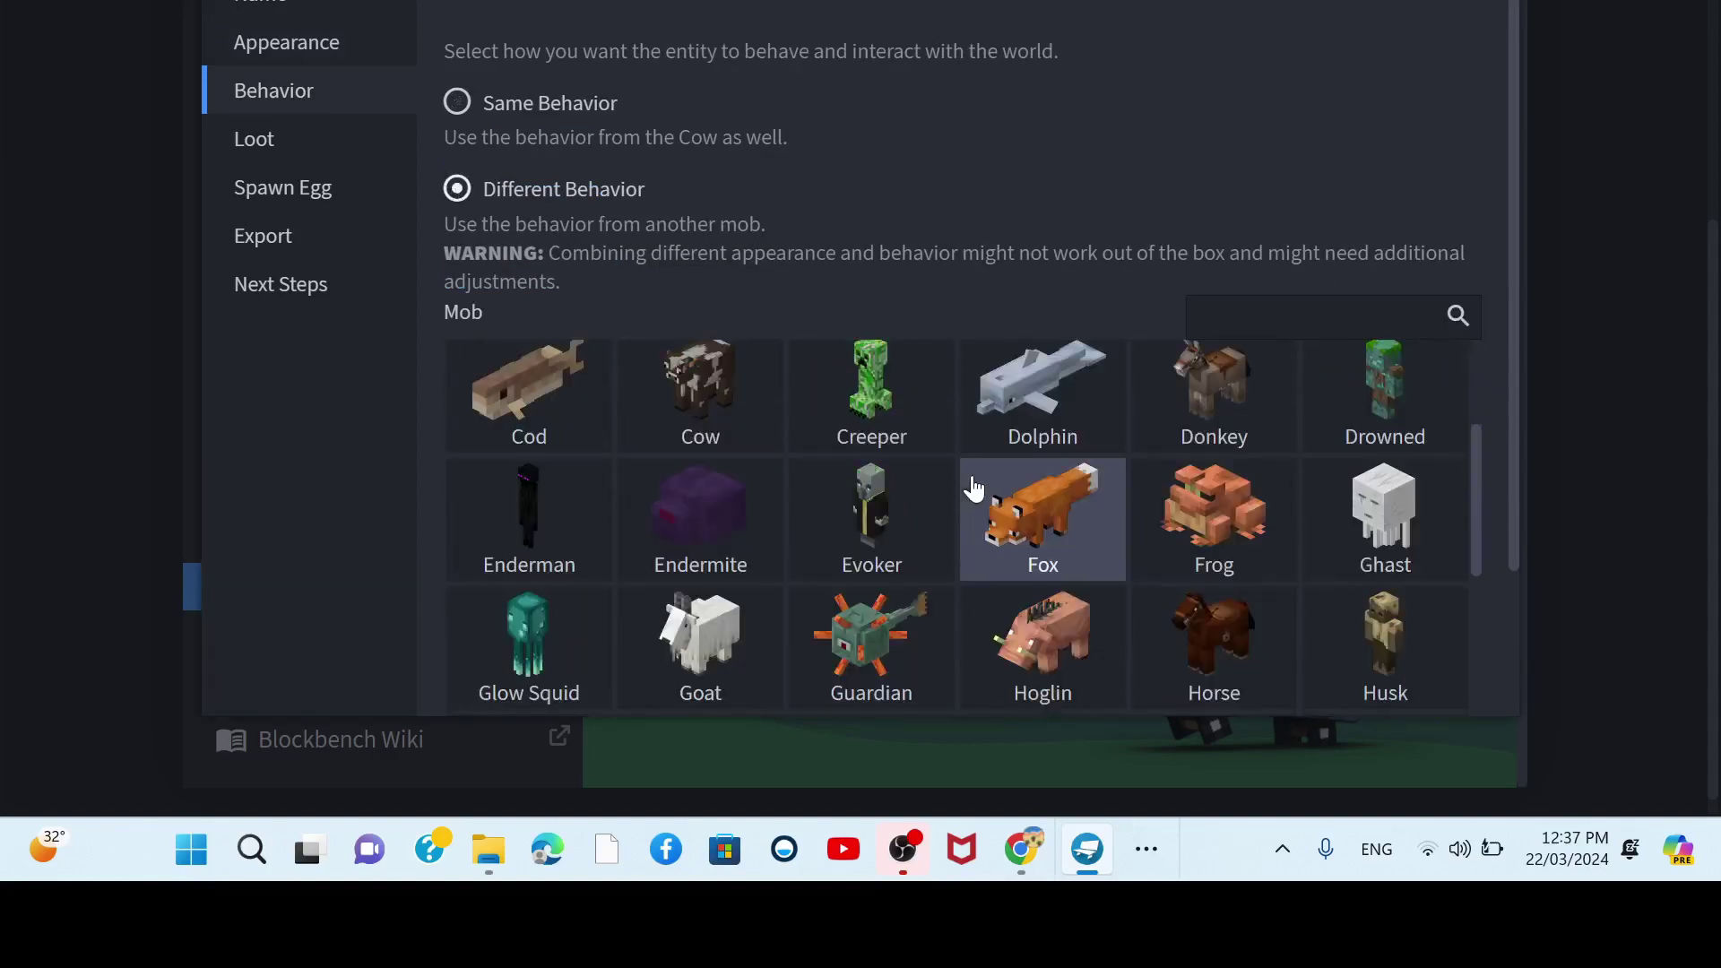
scroll(974, 489, down, 8)
scroll(1026, 473, up, 5)
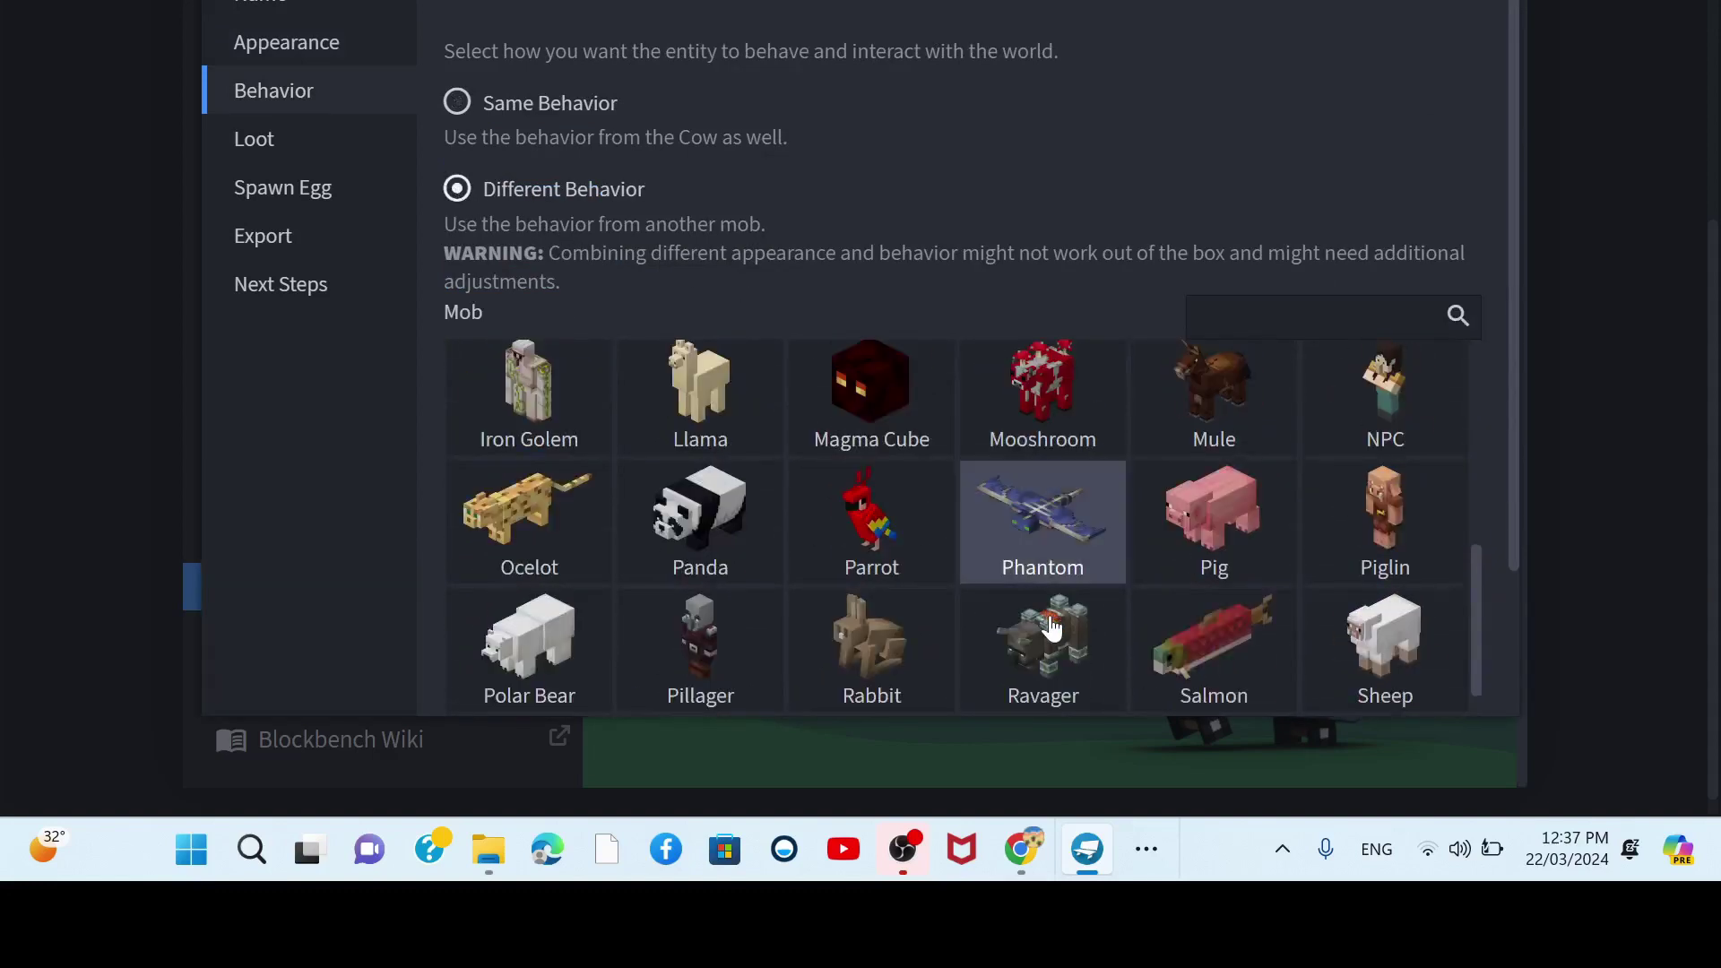
scroll(1053, 627, down, 3)
click(1049, 507)
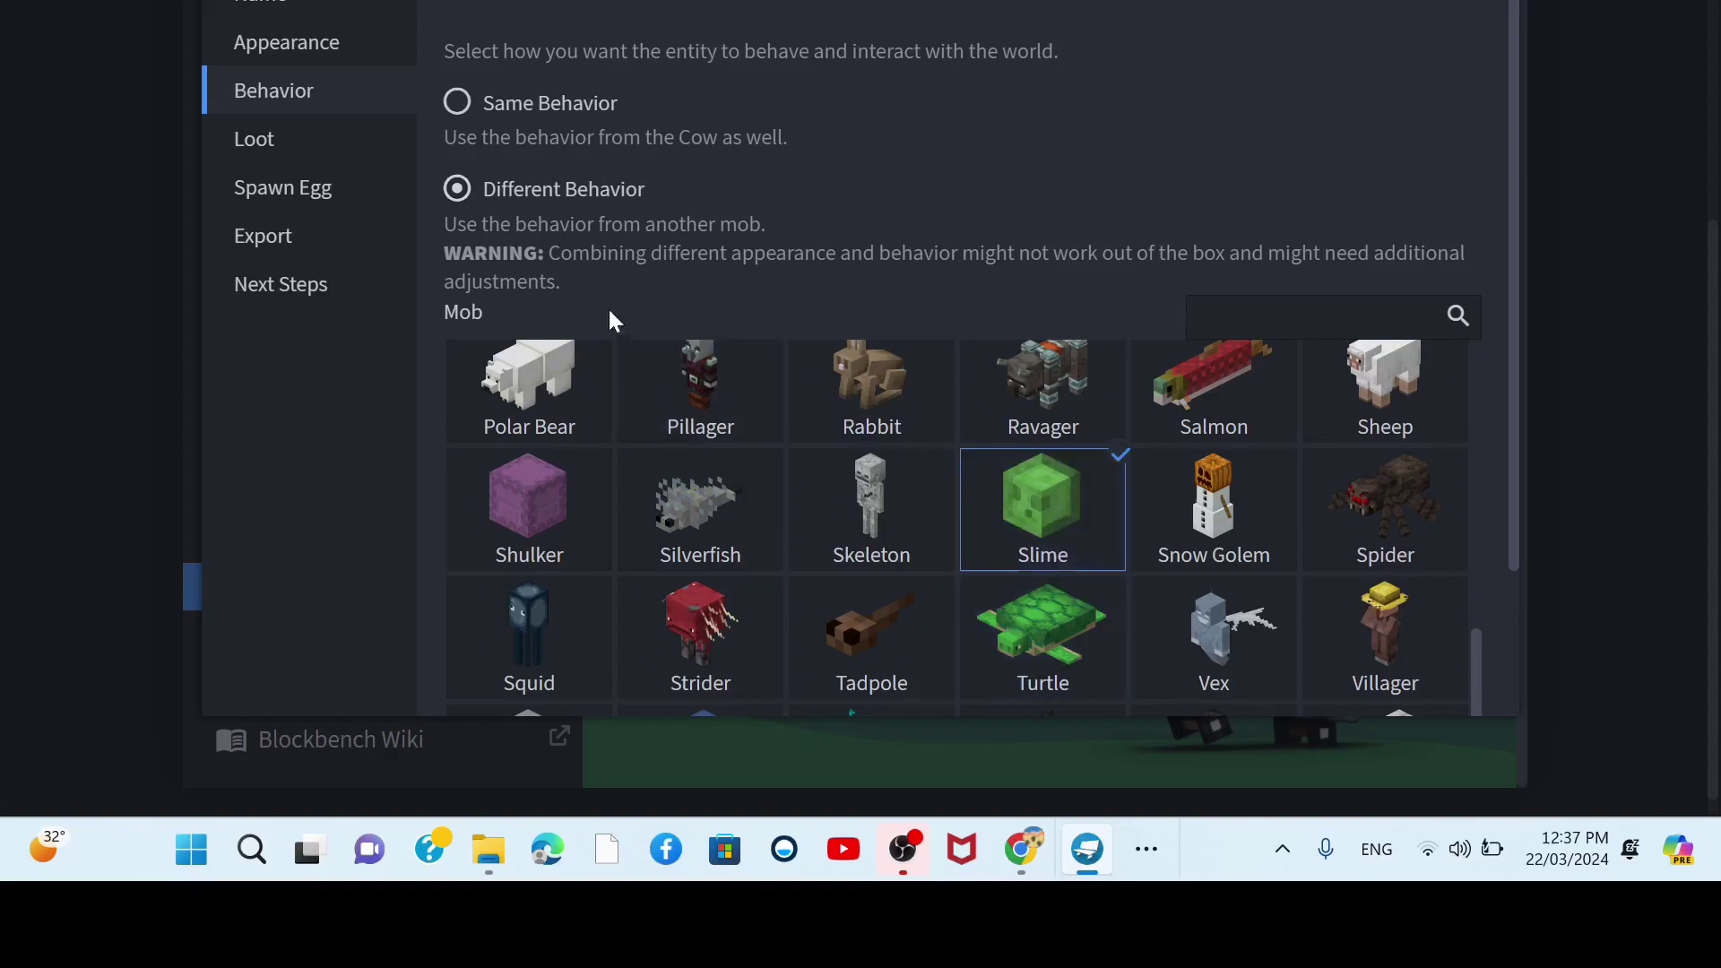
- Switch the entity's drops to custom loot and add one pool with two entries
click(339, 147)
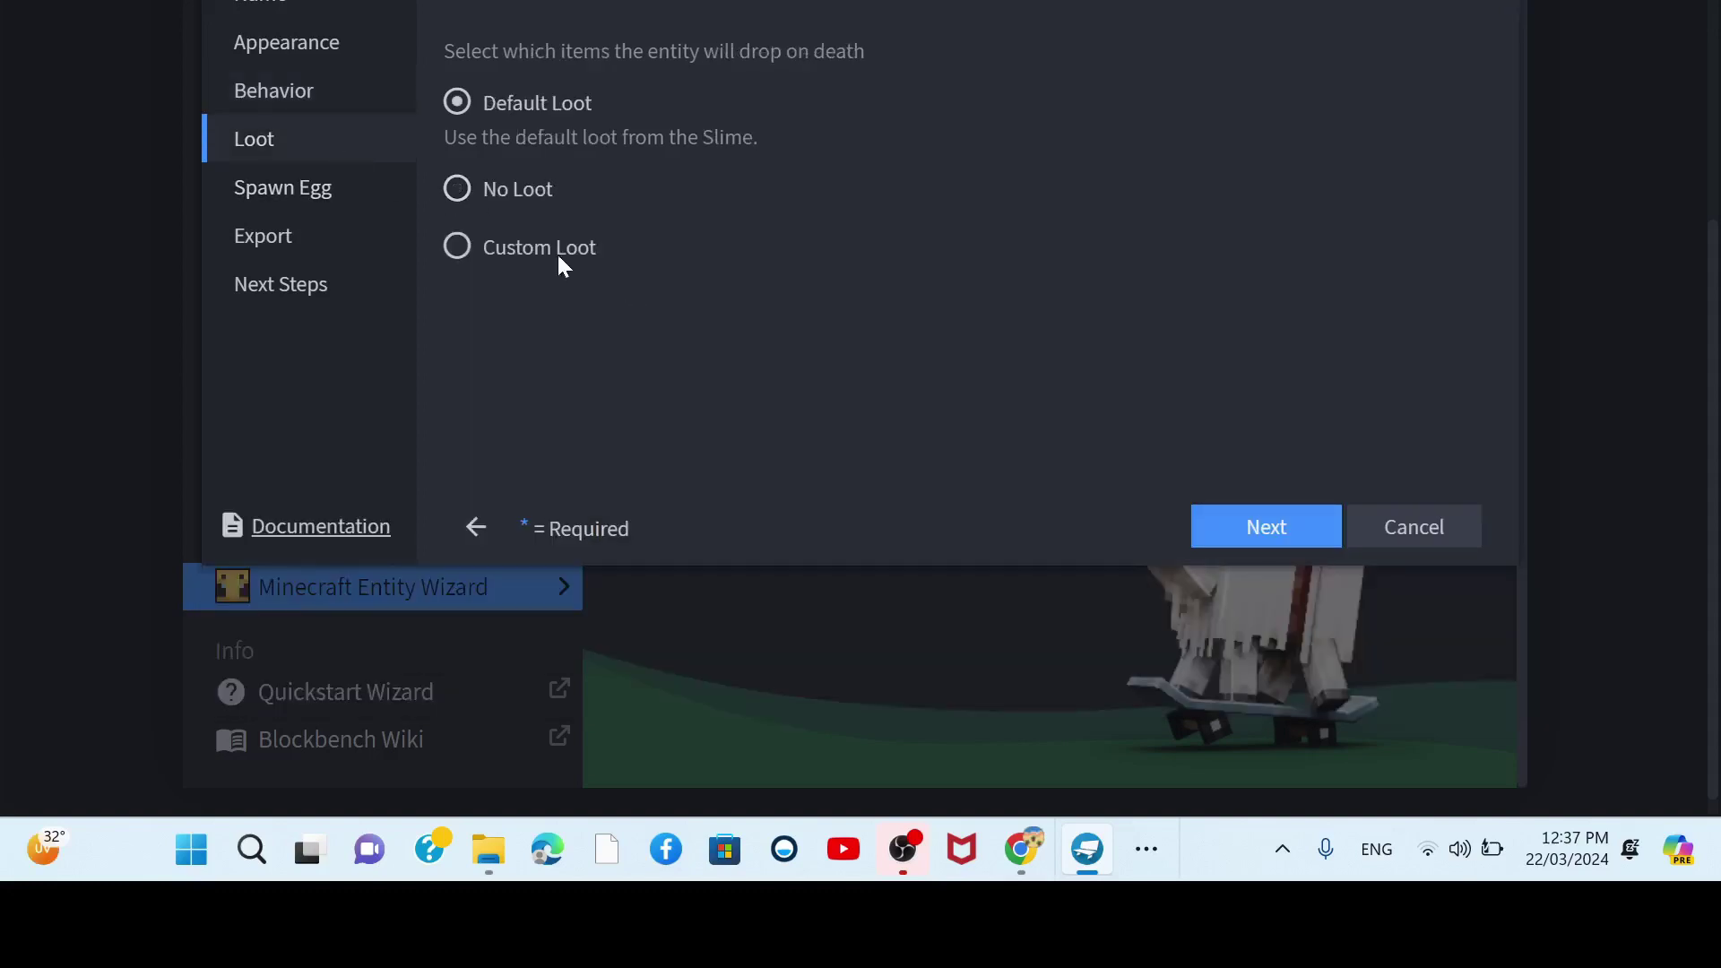
click(455, 246)
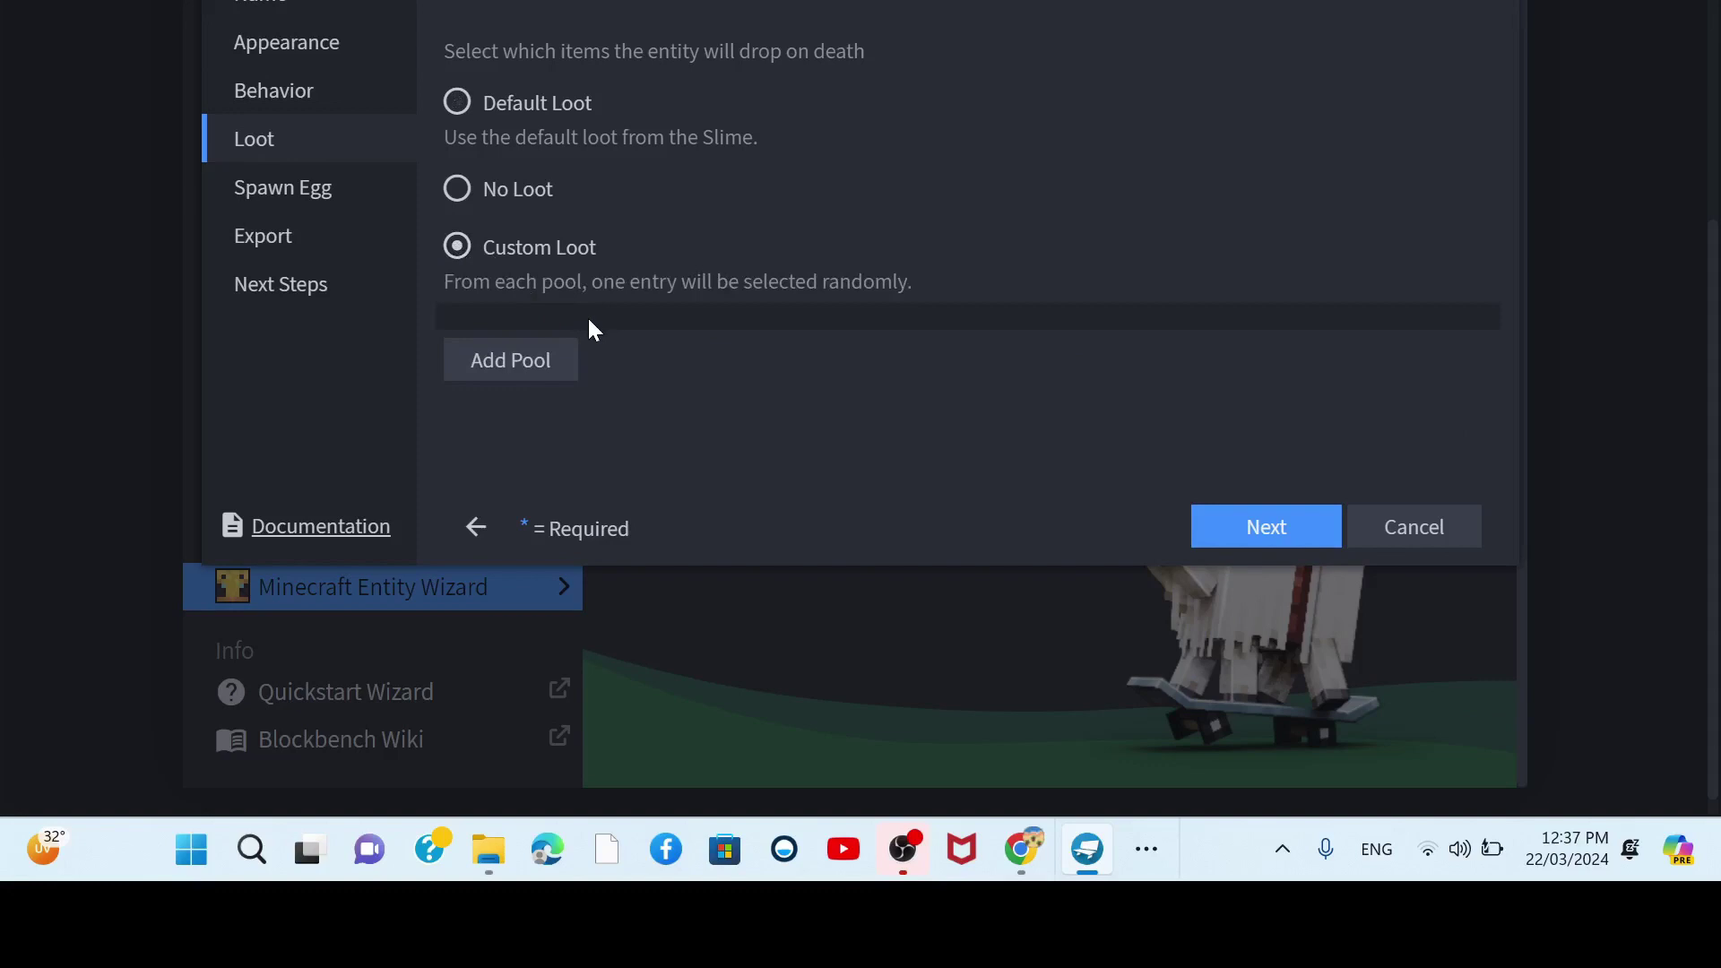
click(457, 106)
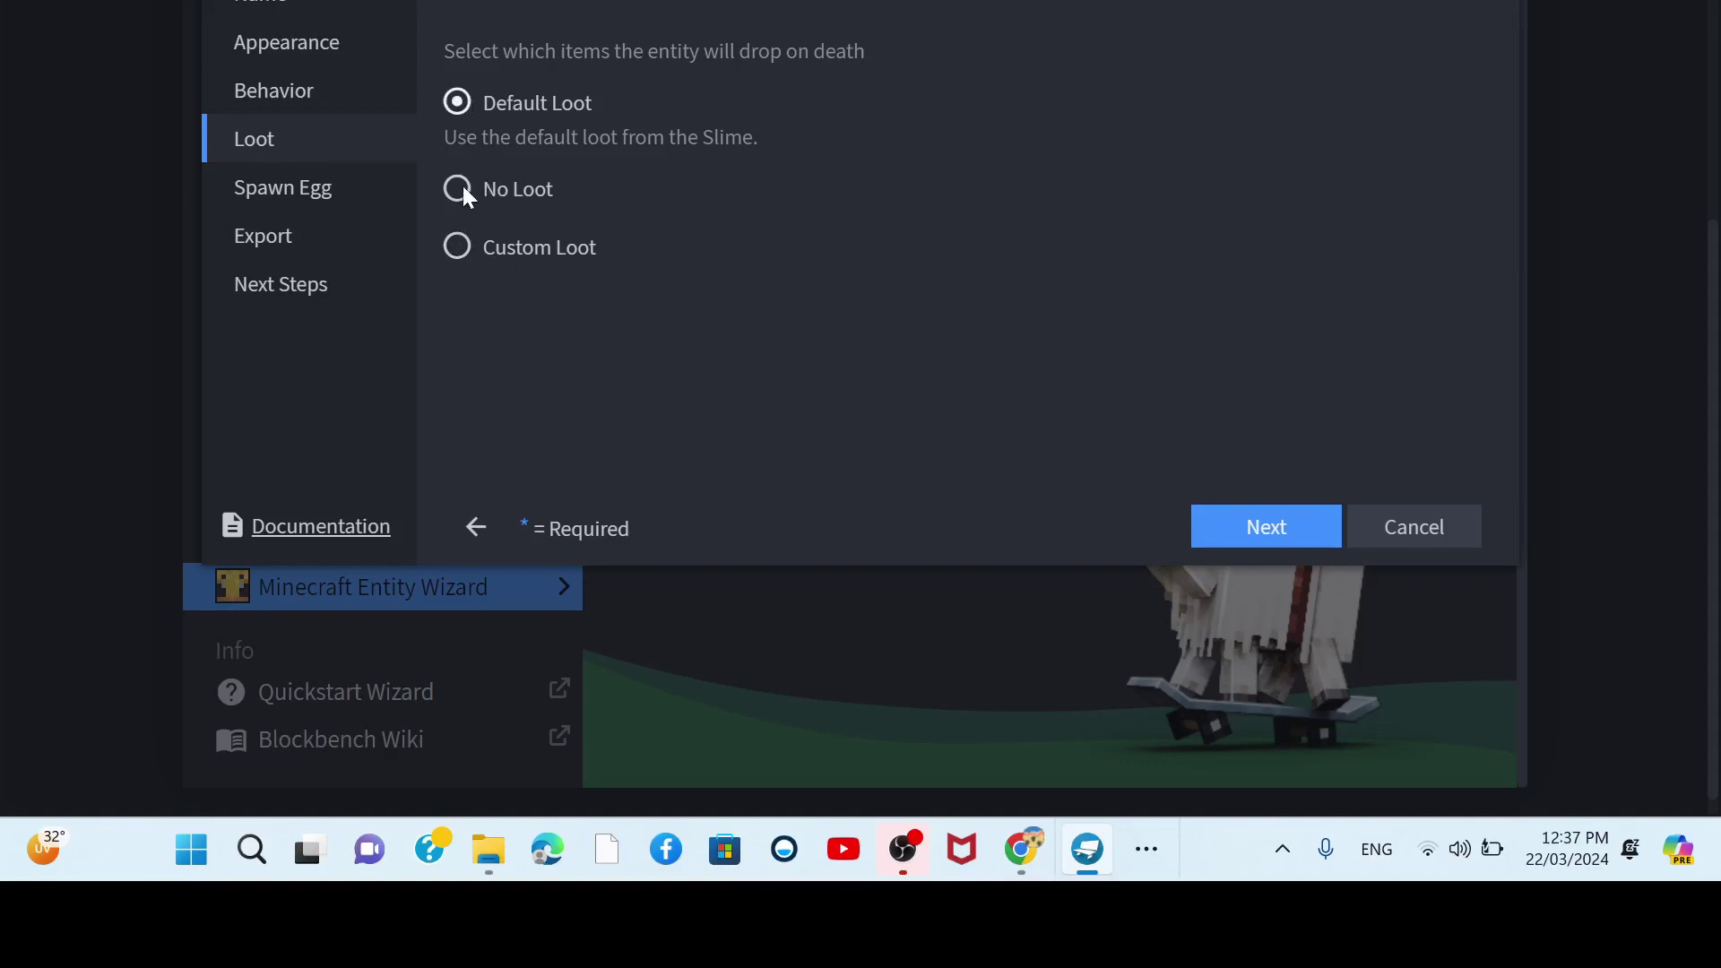
click(459, 244)
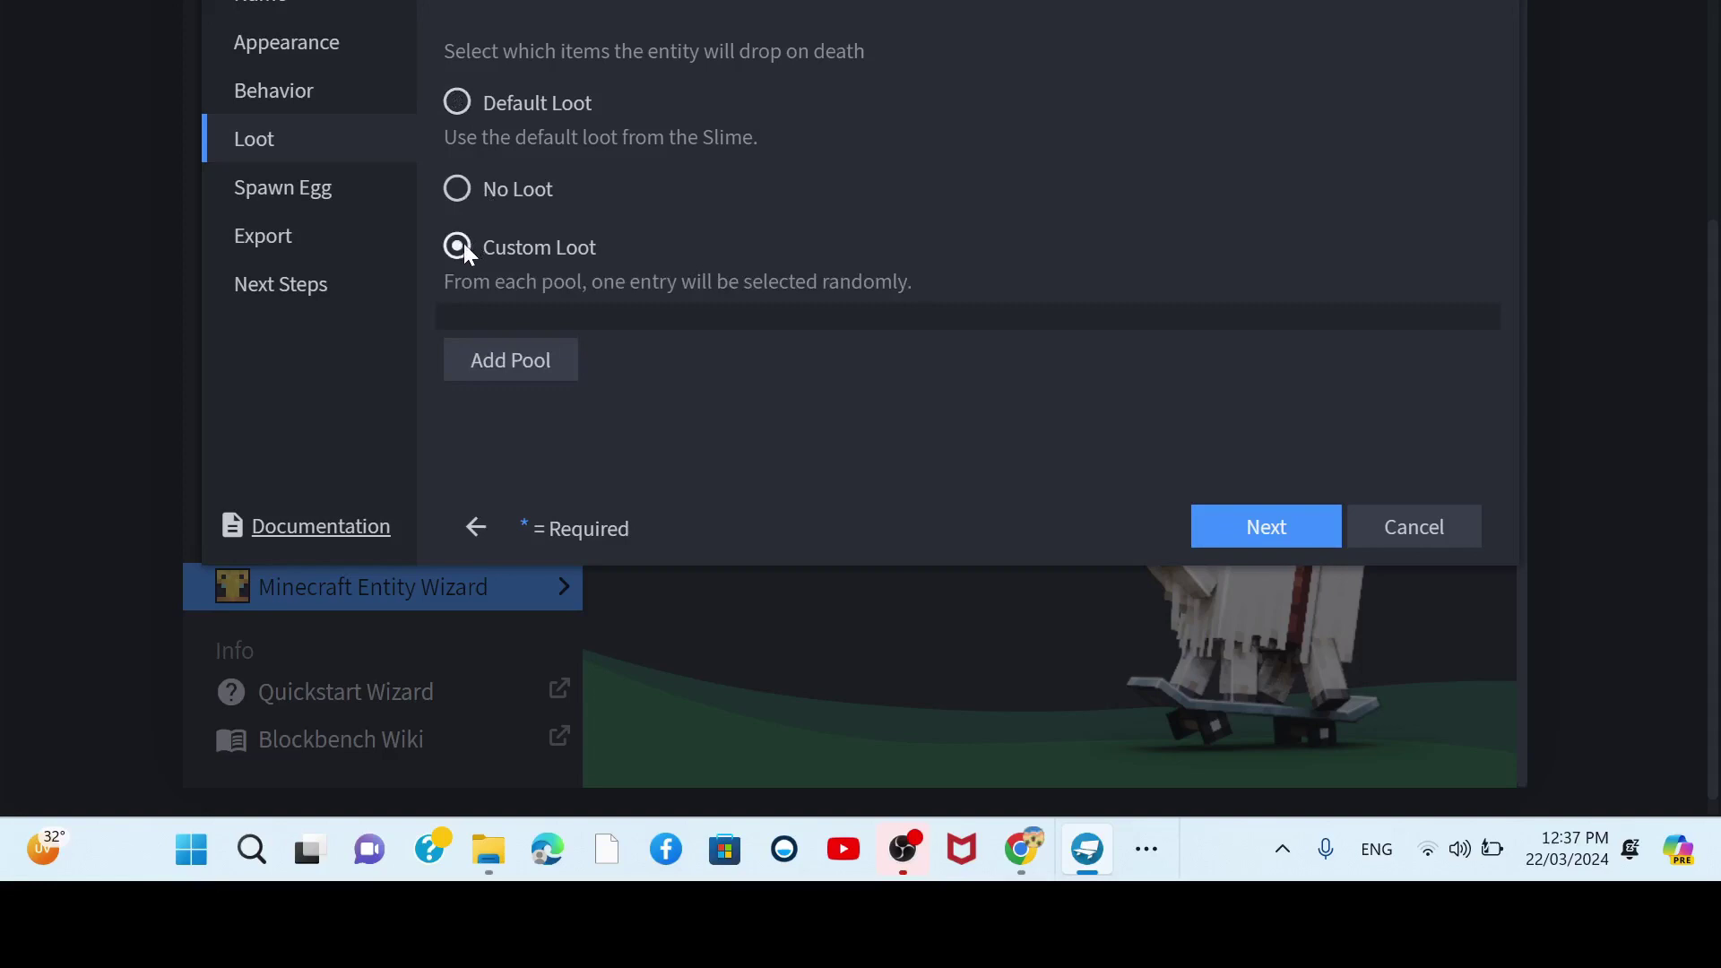
click(513, 359)
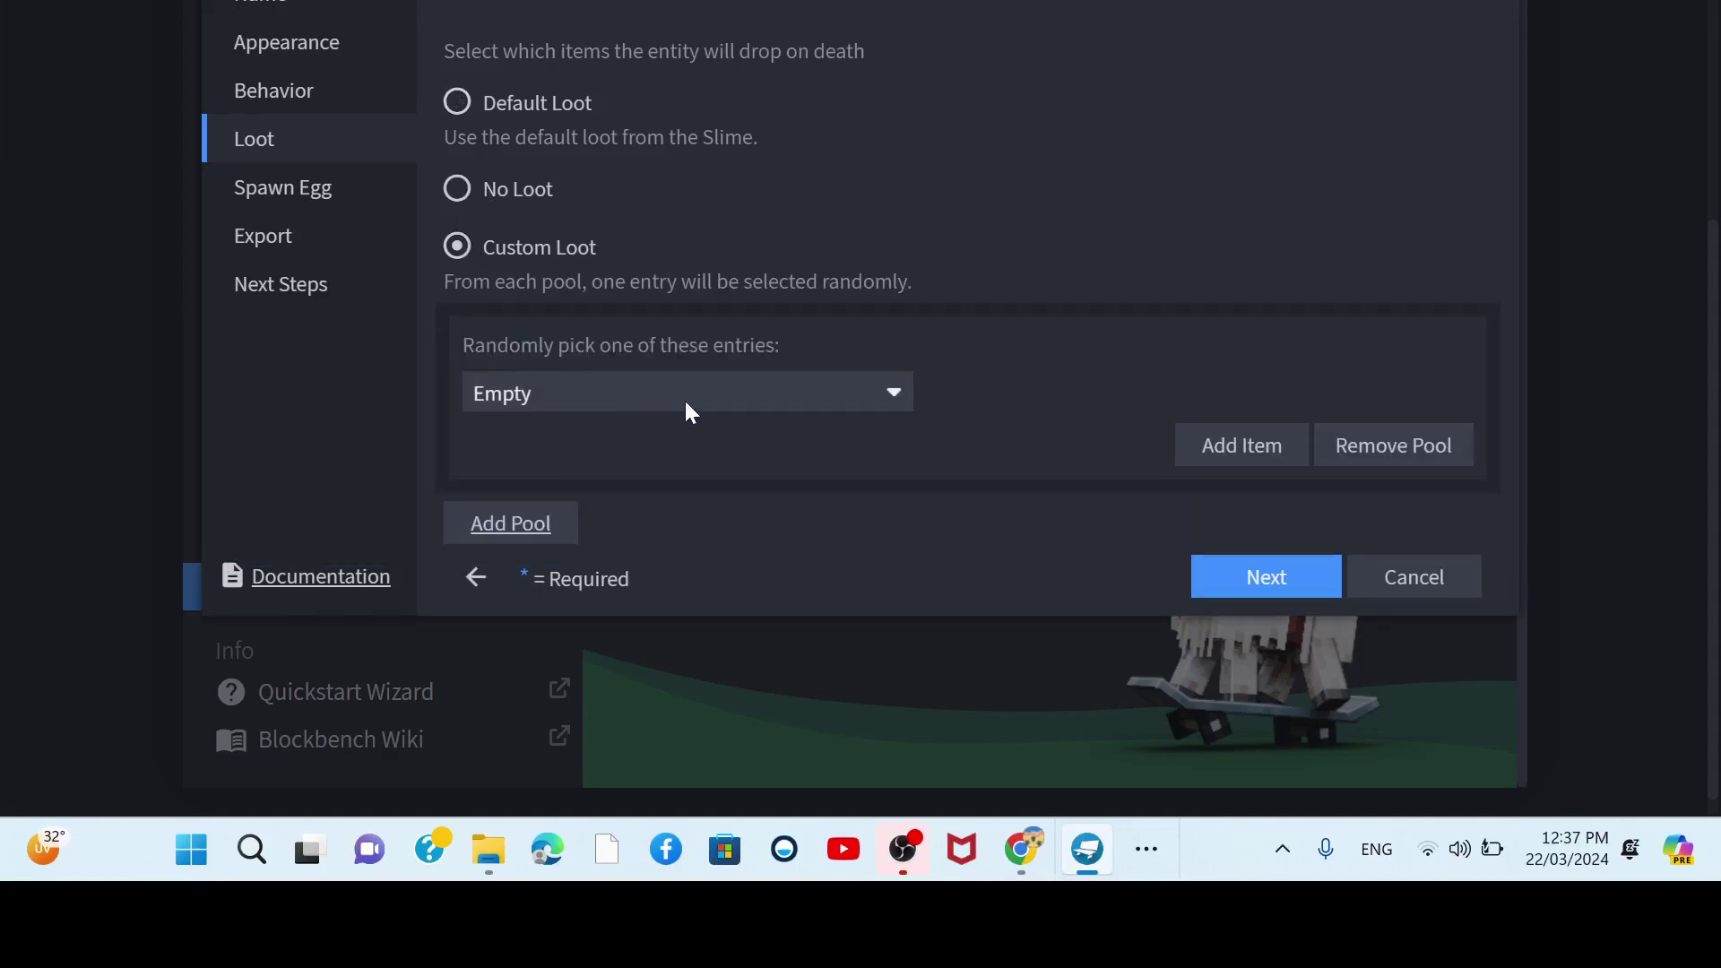
click(1241, 446)
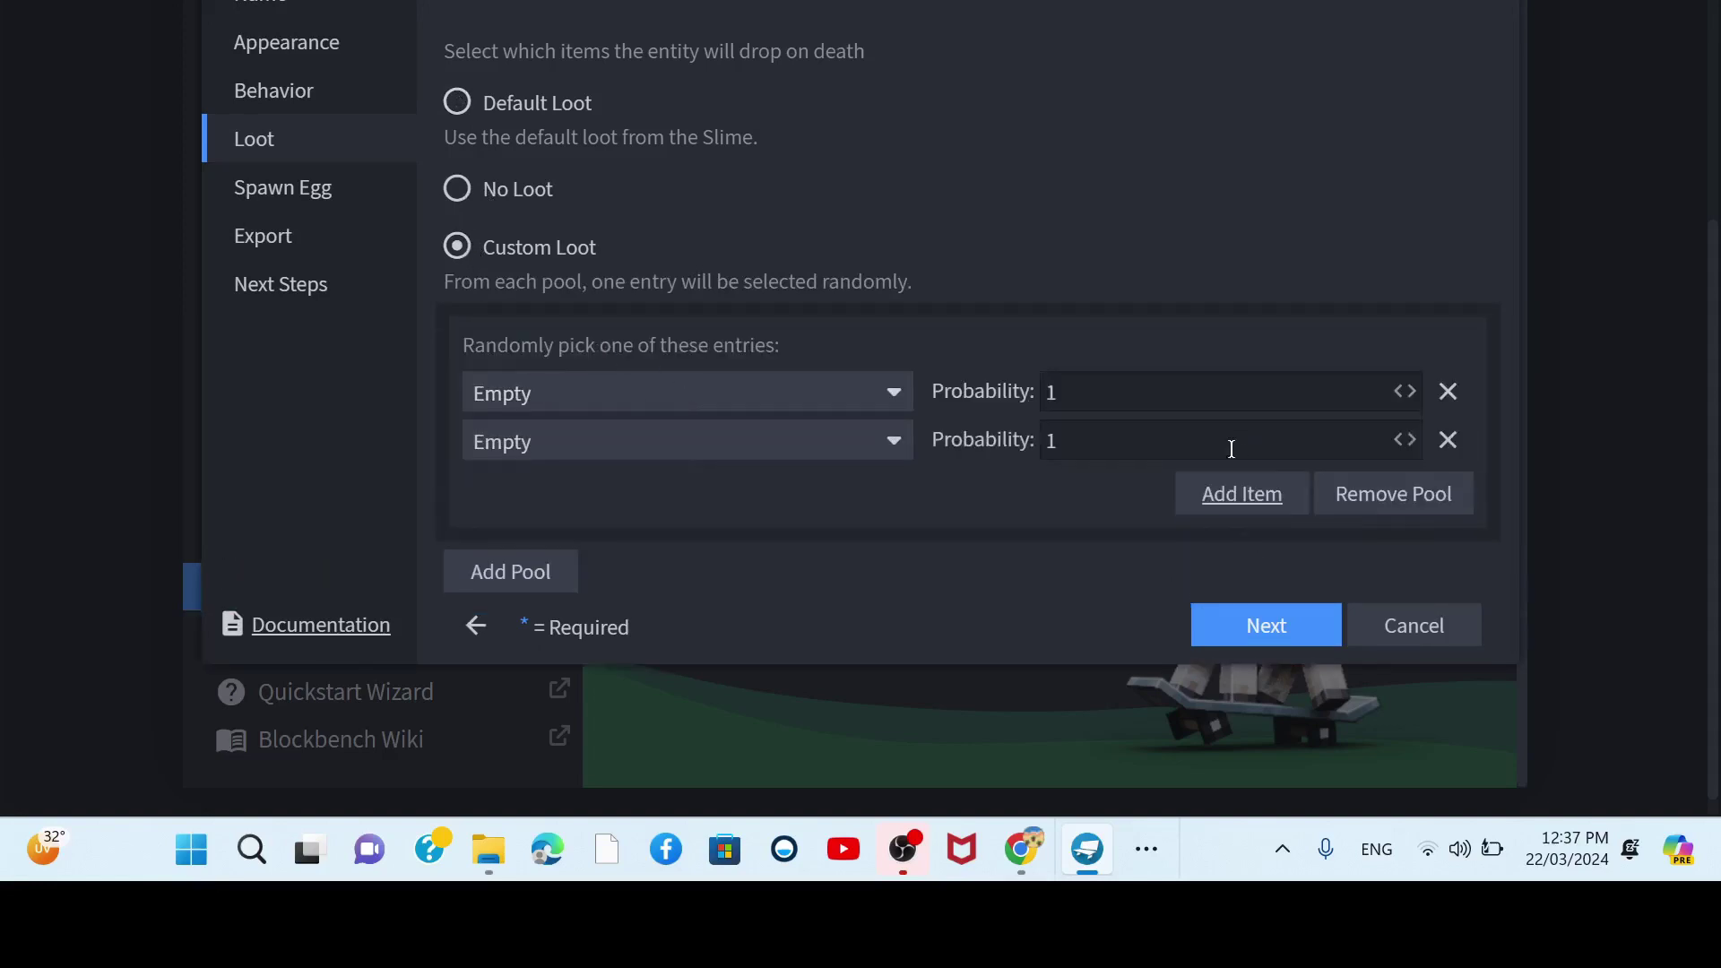
- Set the probability of both loot entries to 50
click(1110, 398)
key(BackSpace)
text(50)
double_click(1139, 443)
text(50)
- Set the first loot entry's item to Water with a maximum count of 10
click(893, 394)
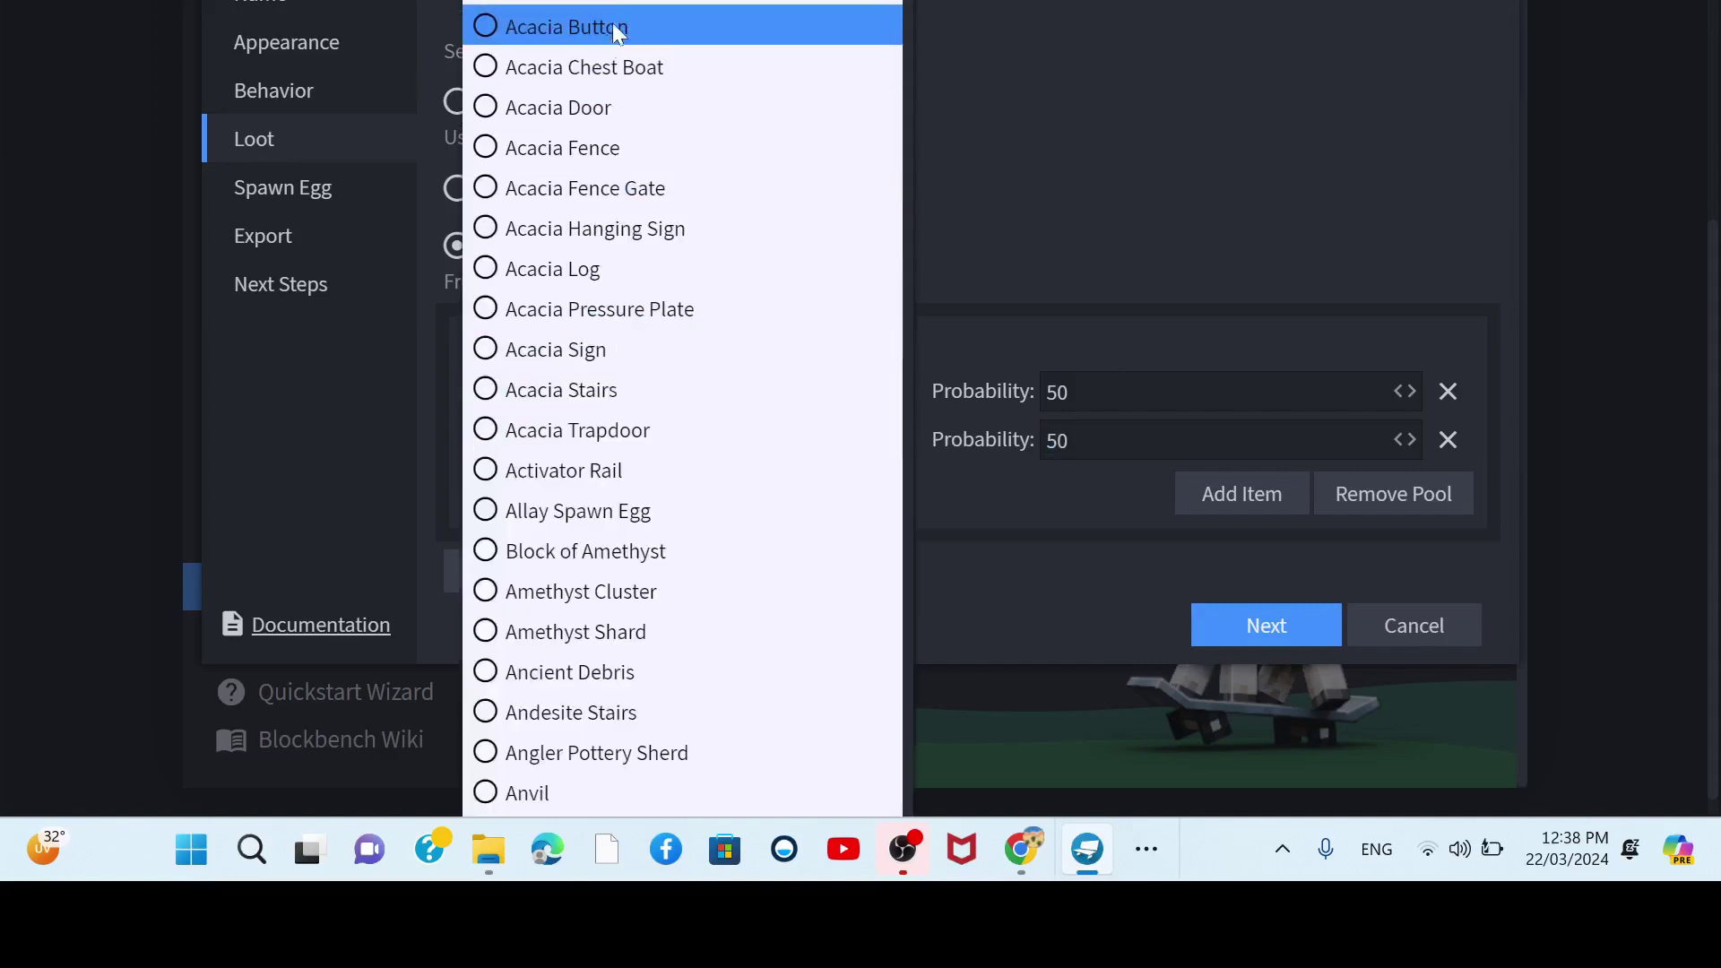
scroll(588, 556, down, 8)
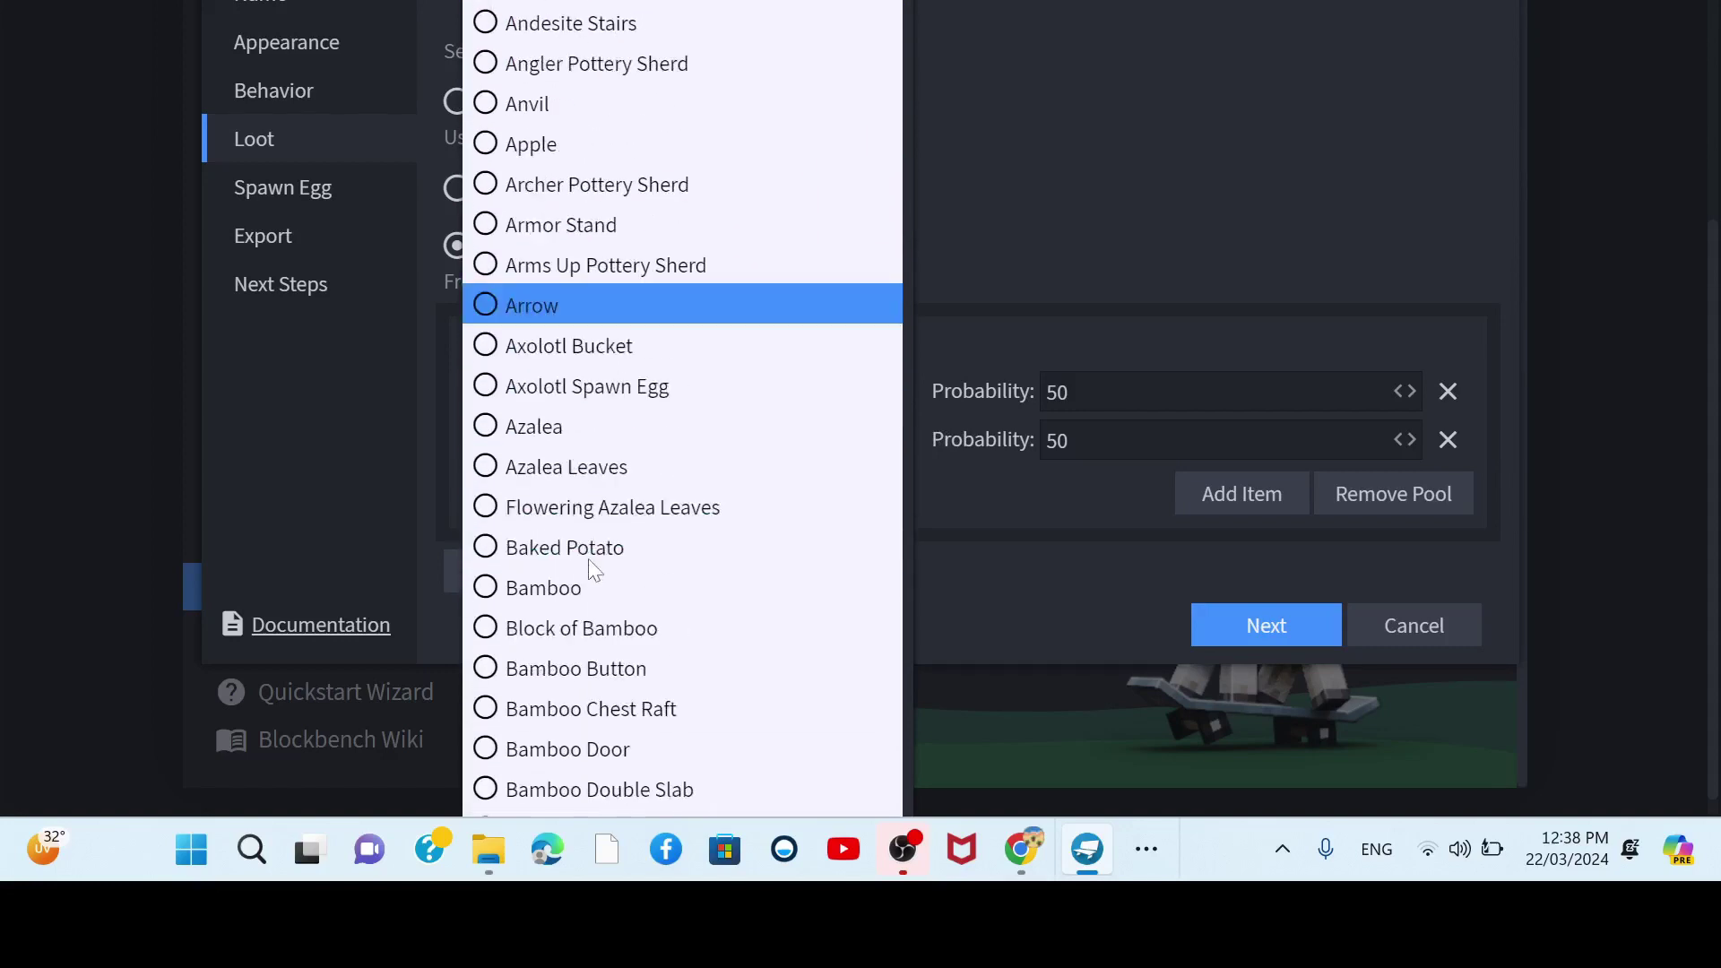
scroll(591, 560, down, 15)
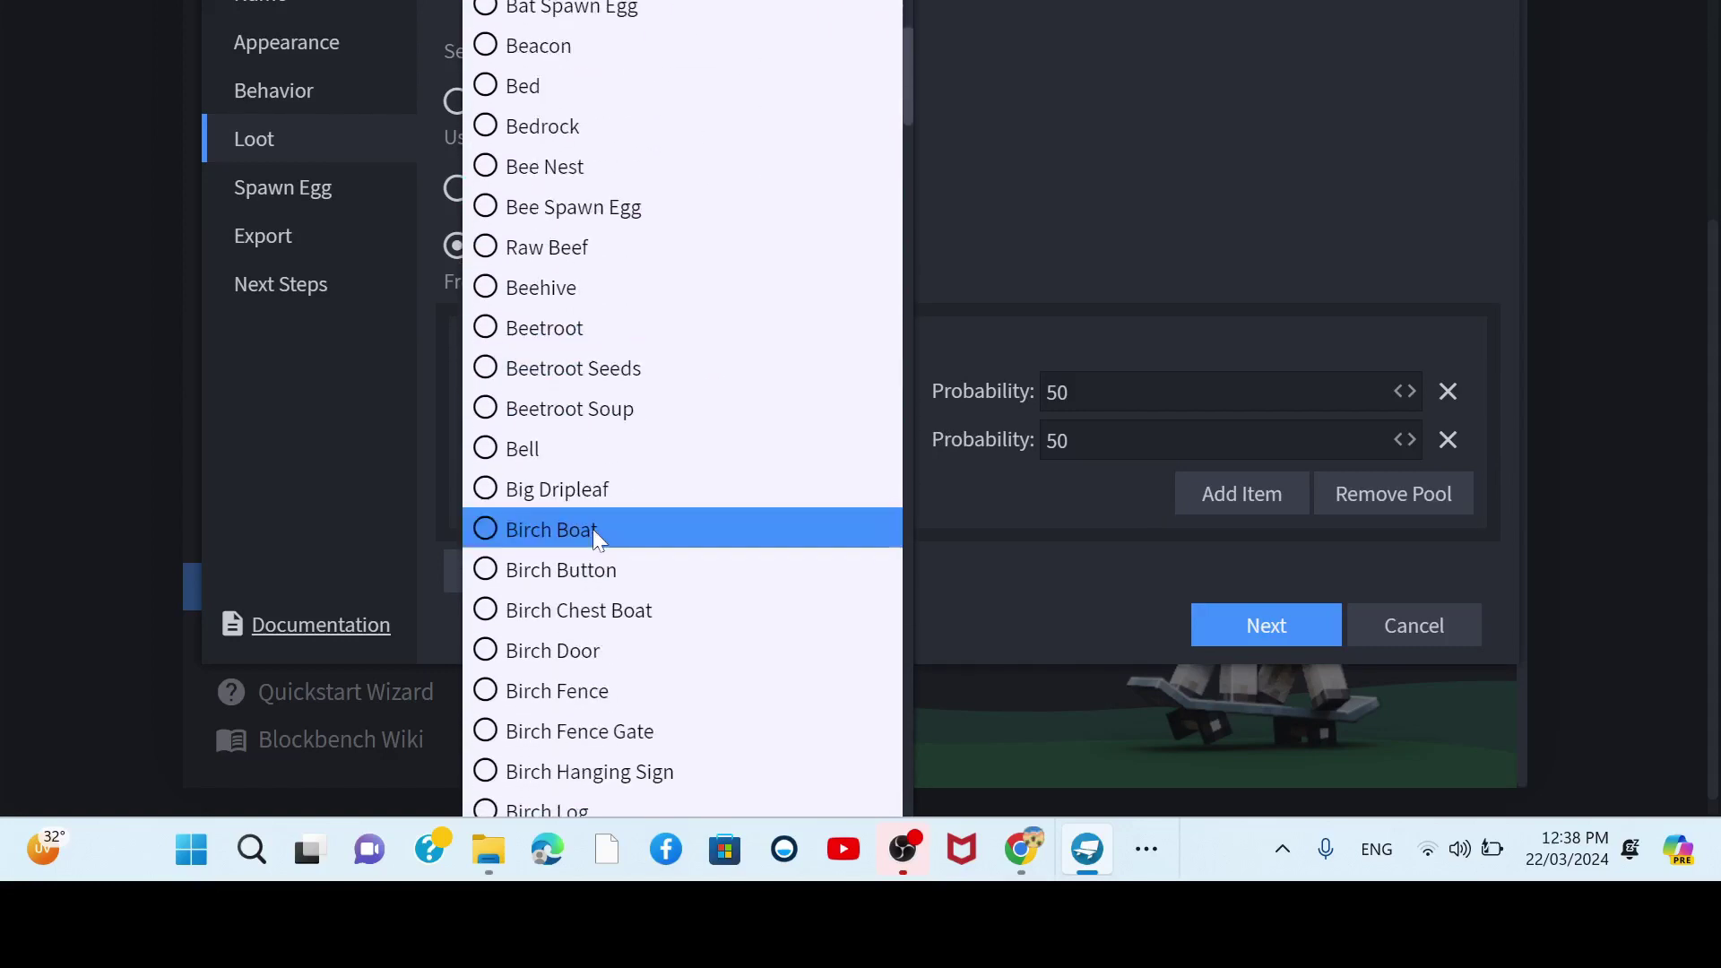
scroll(594, 529, down, 15)
scroll(593, 524, up, 3)
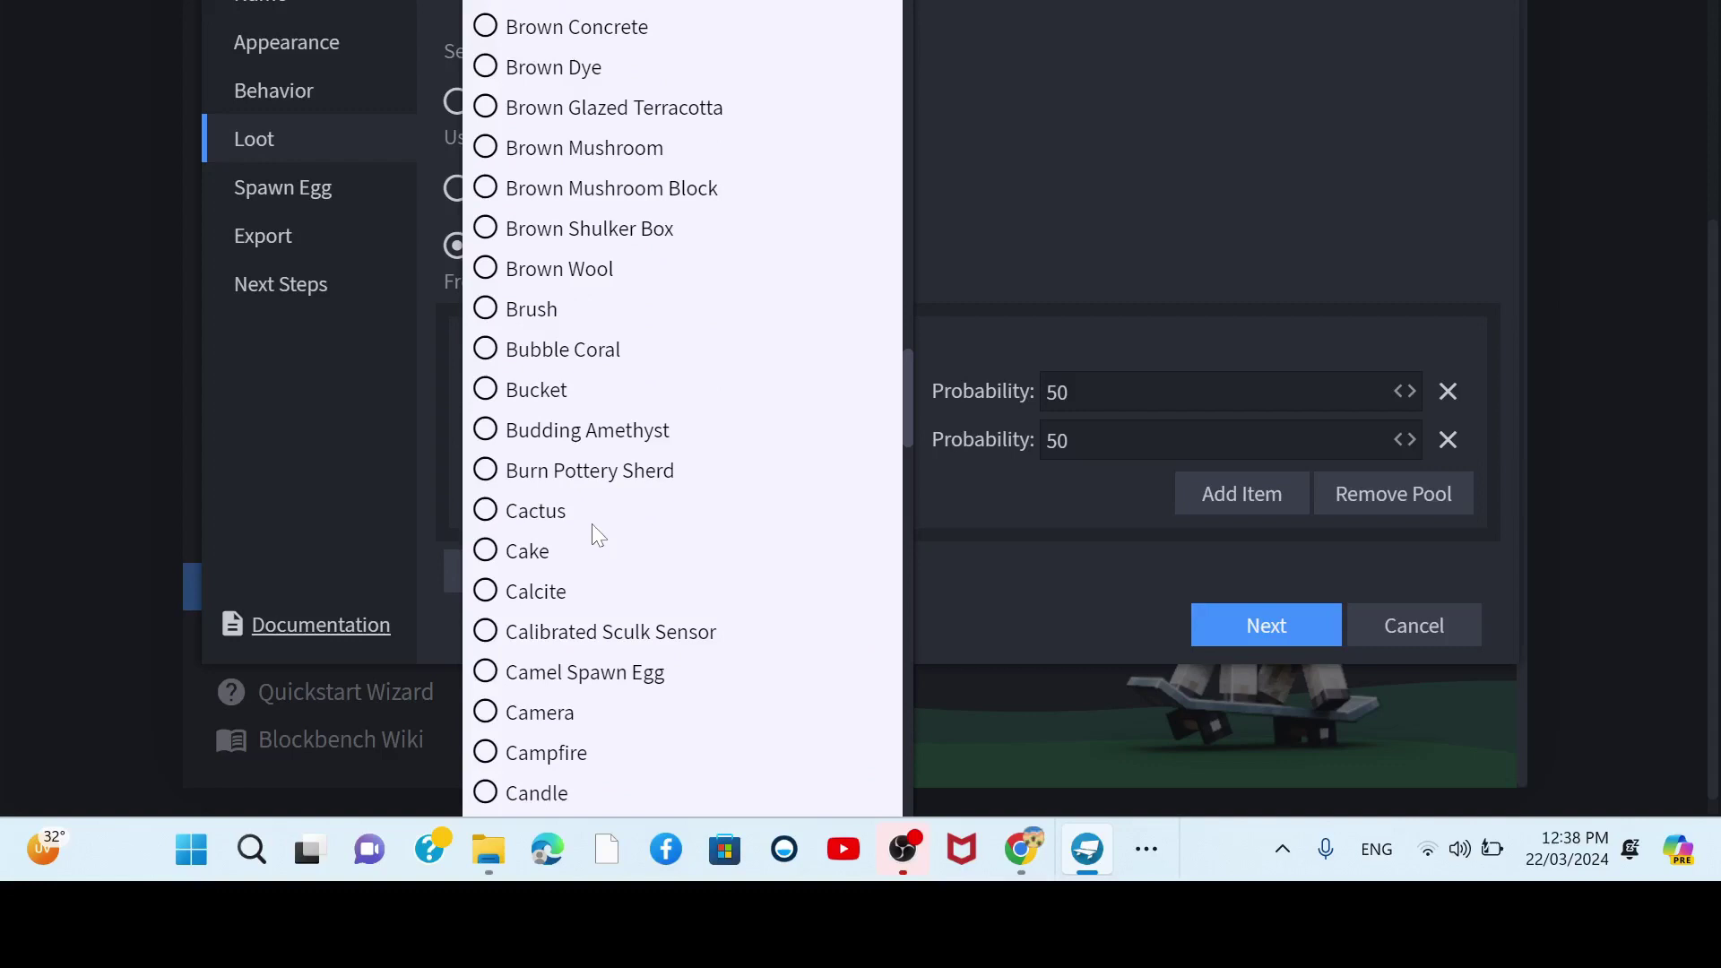
scroll(594, 524, down, 5)
scroll(595, 527, down, 20)
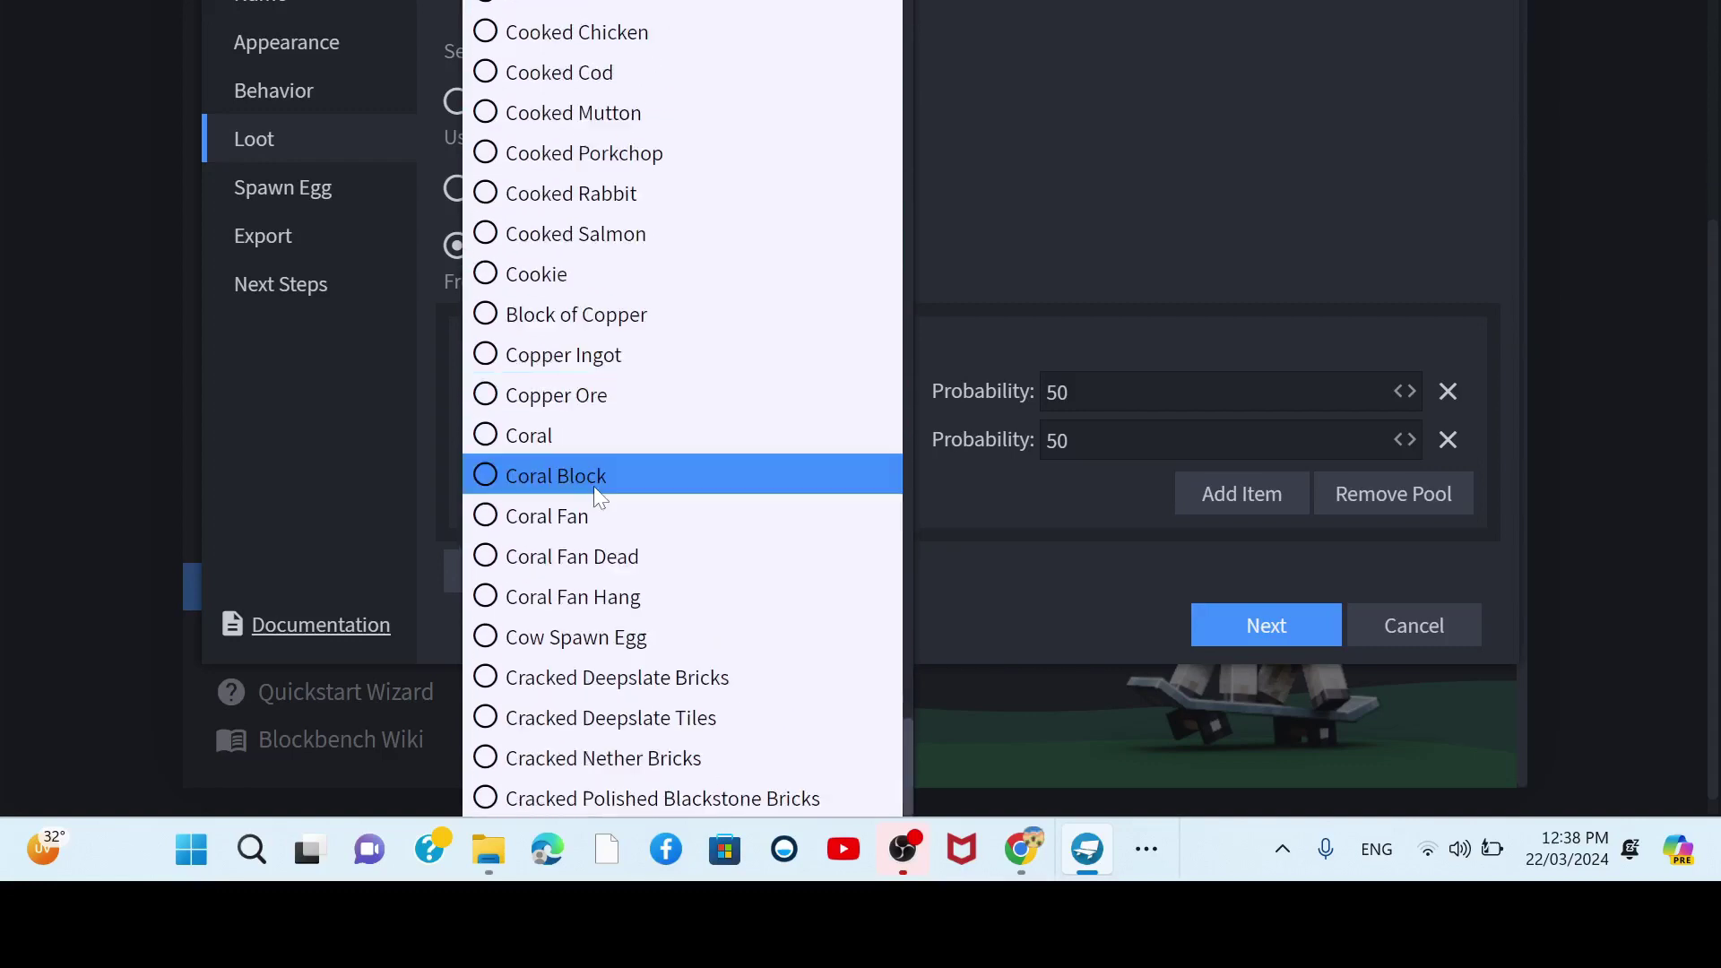
scroll(597, 488, up, 20)
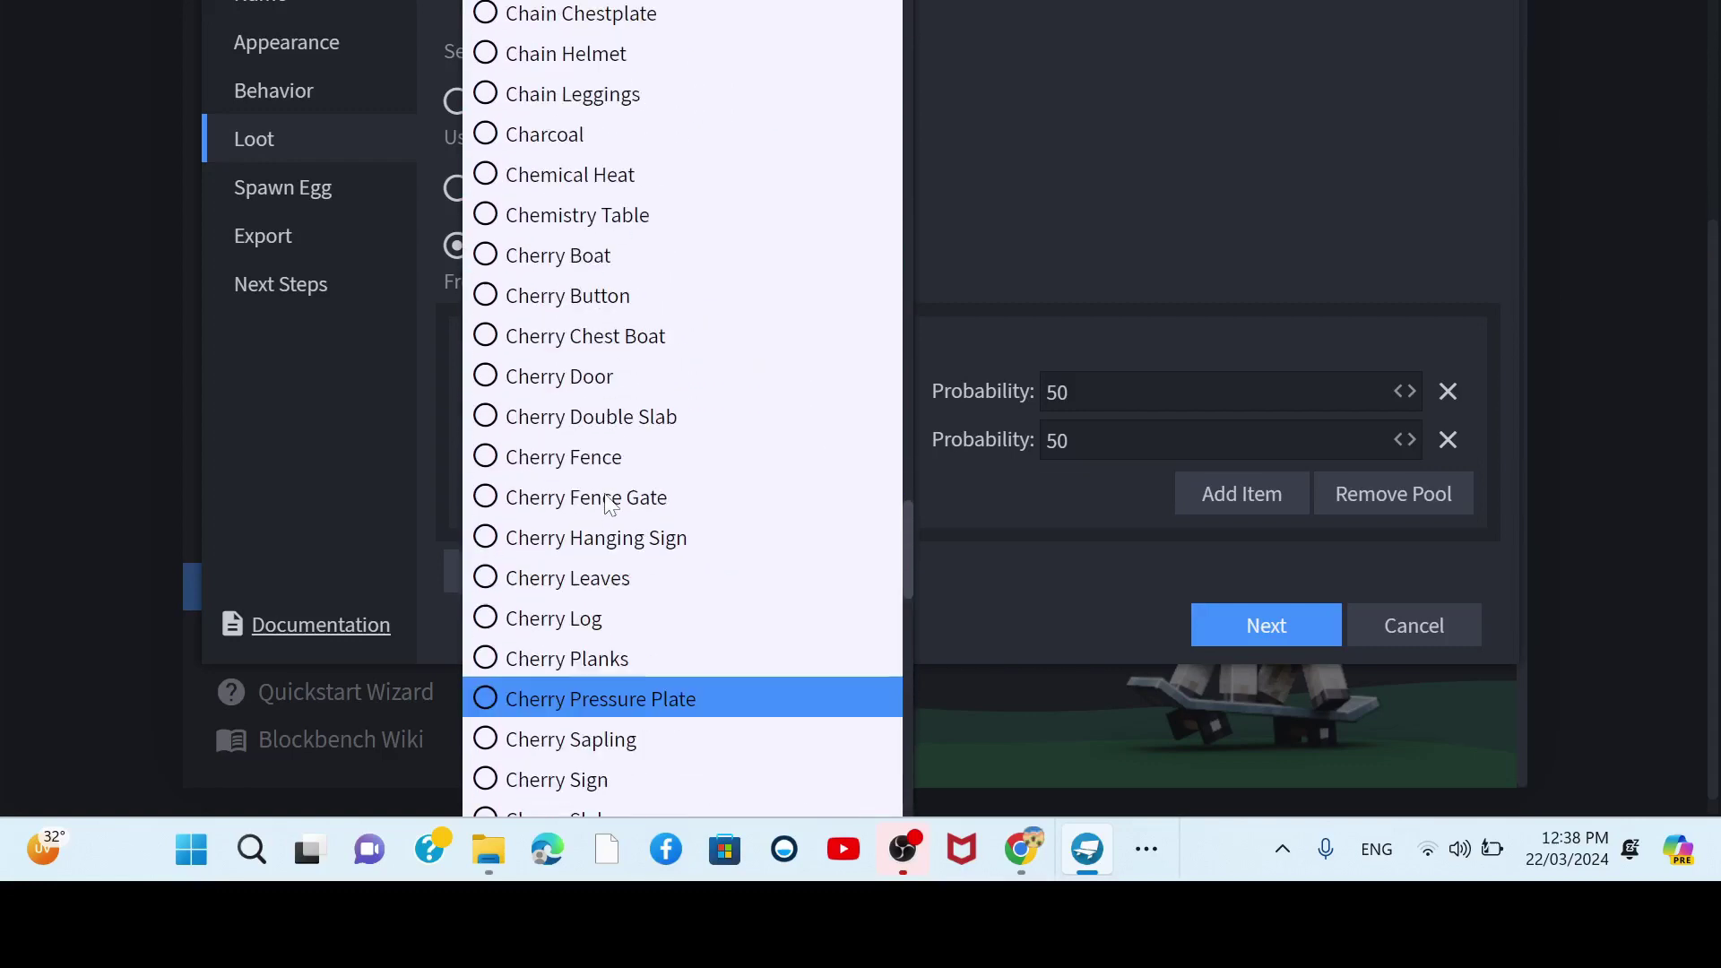
scroll(606, 502, up, 3)
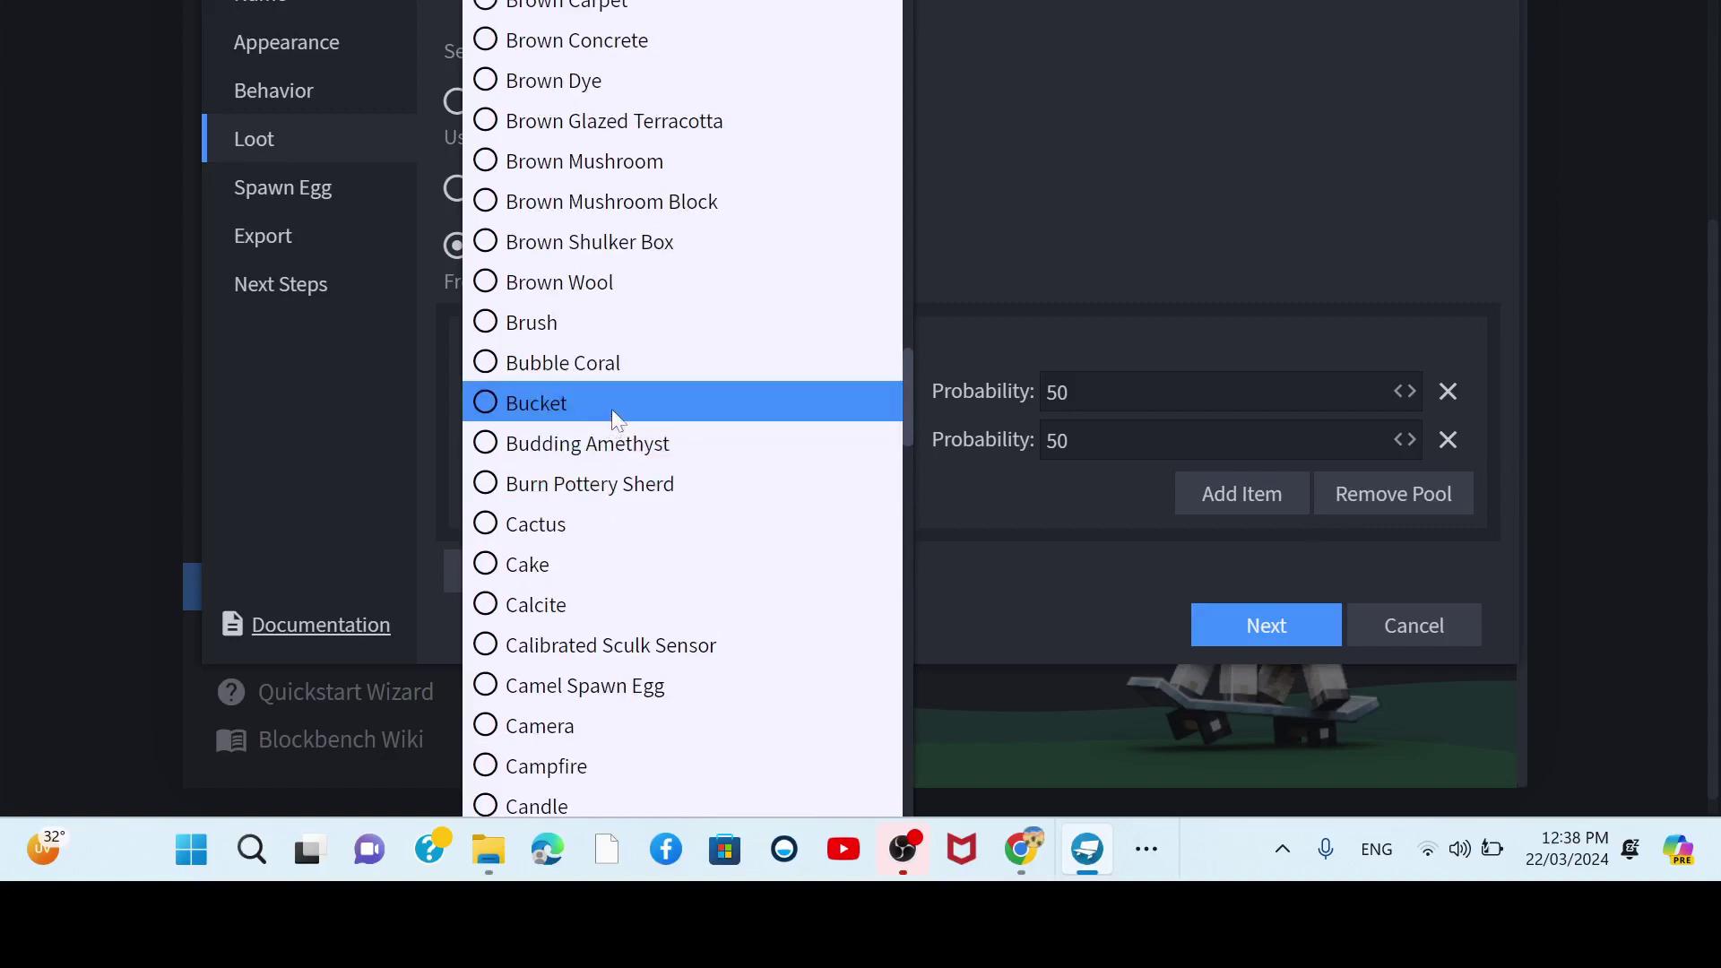
scroll(611, 409, up, 20)
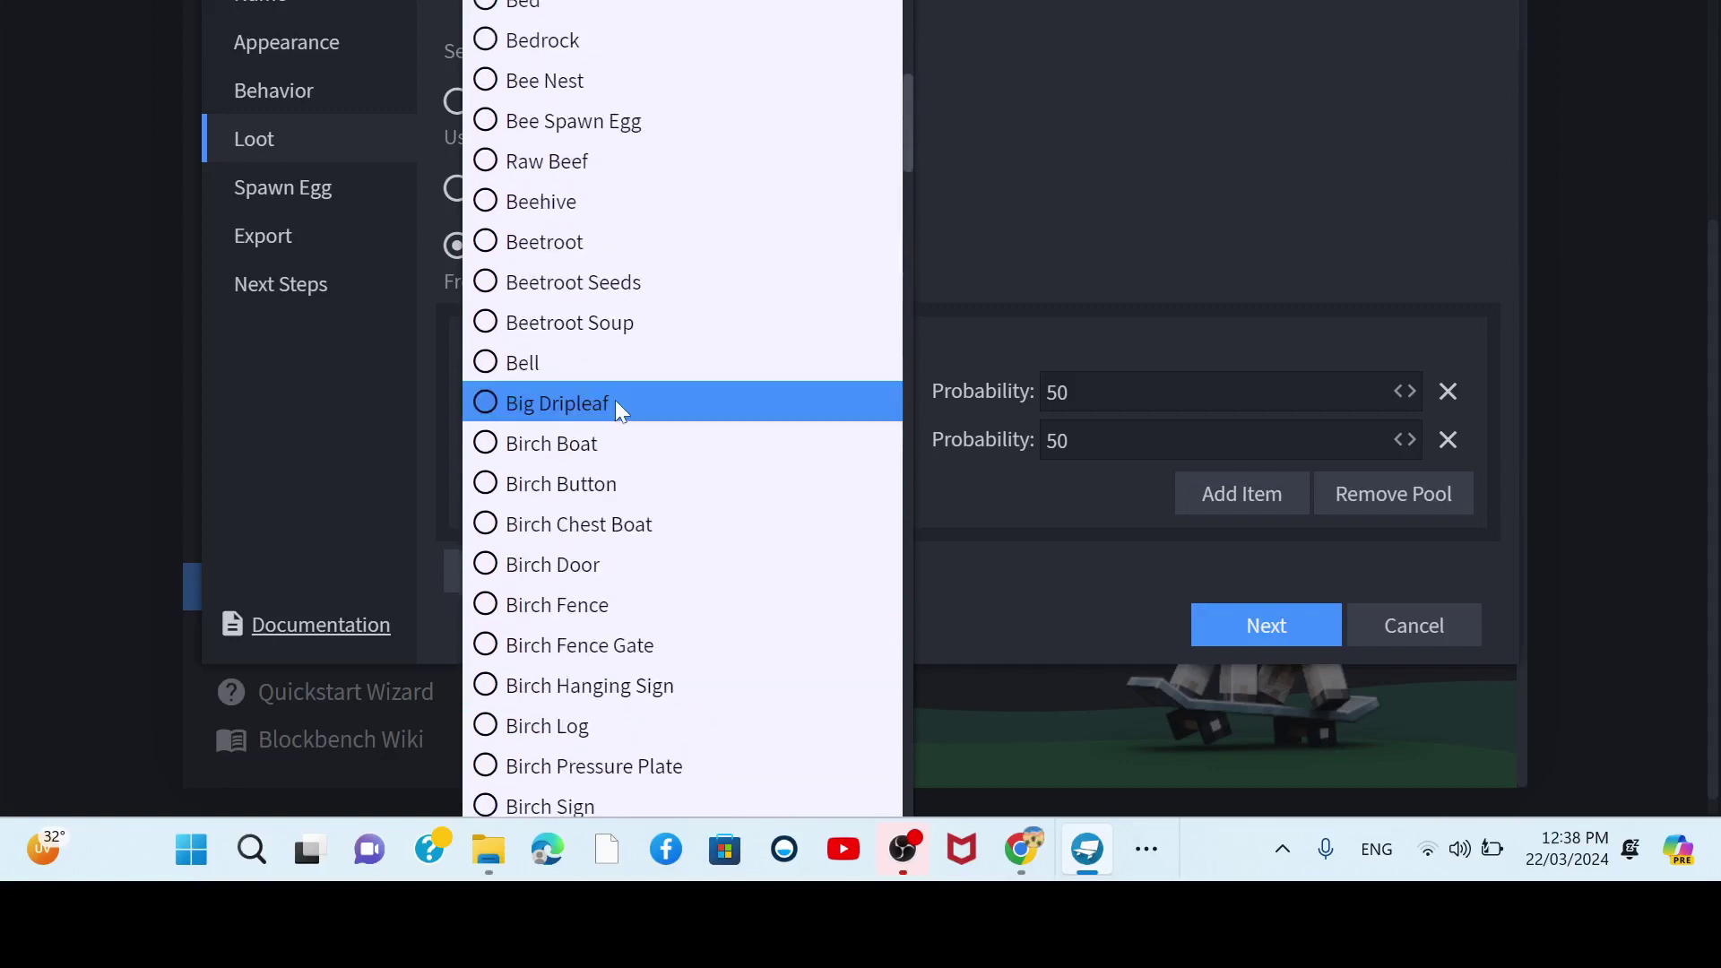
scroll(618, 405, up, 10)
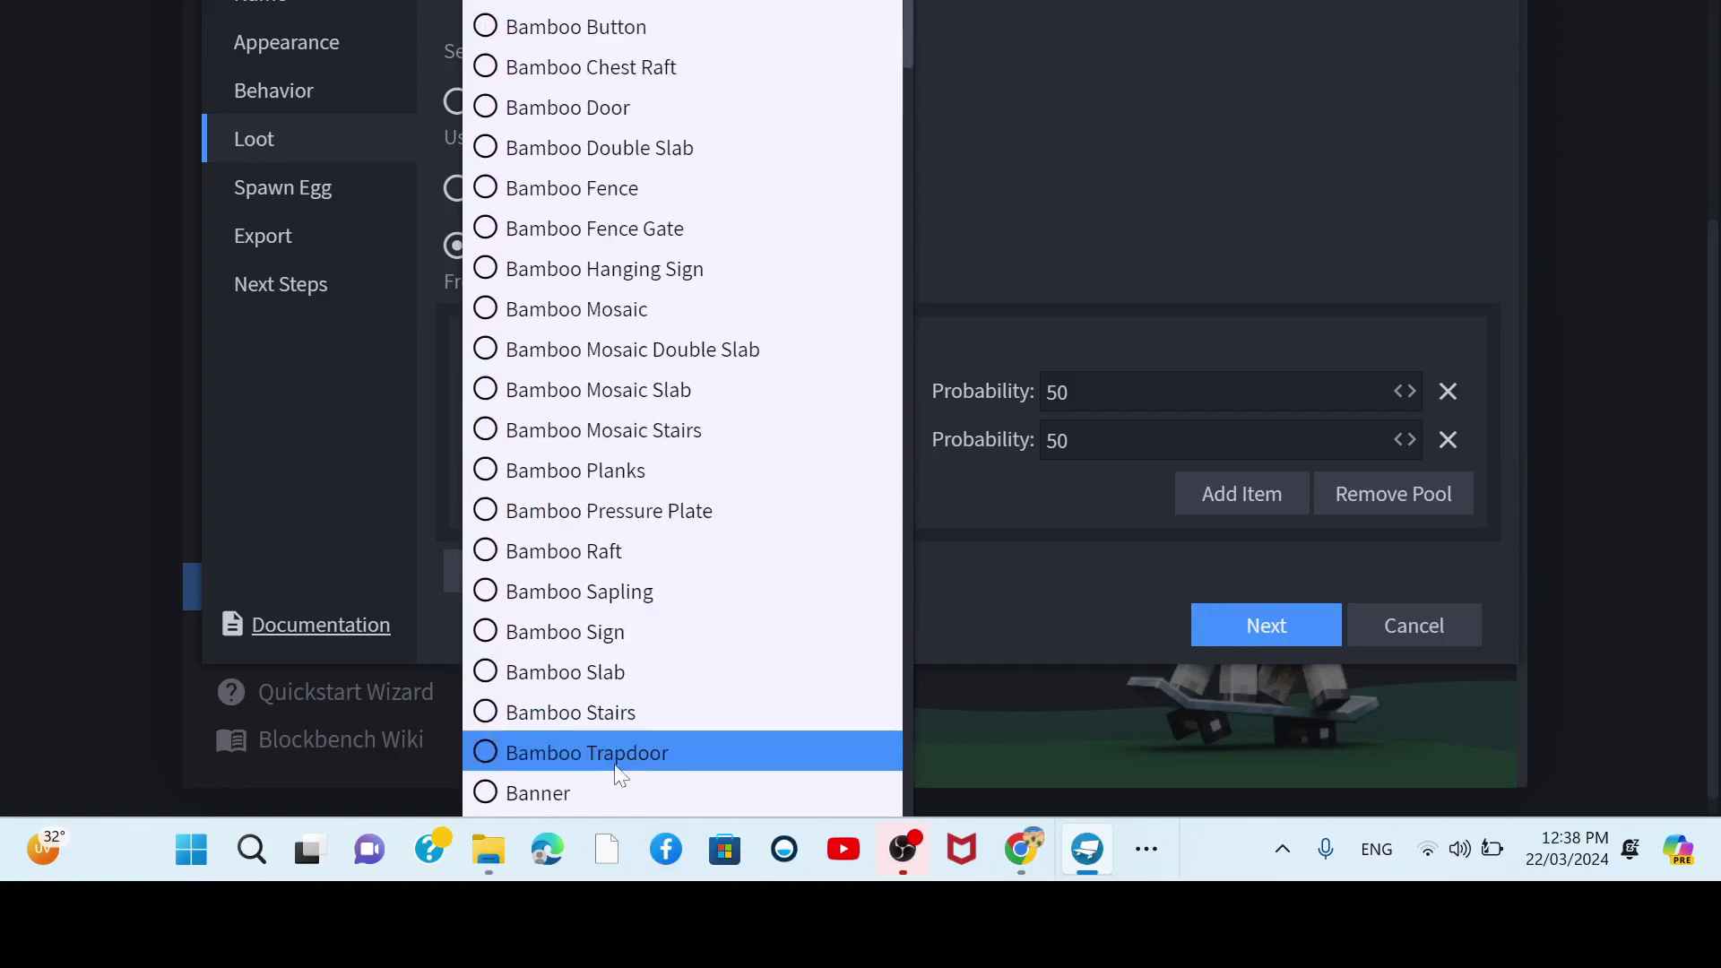
scroll(657, 582, up, 14)
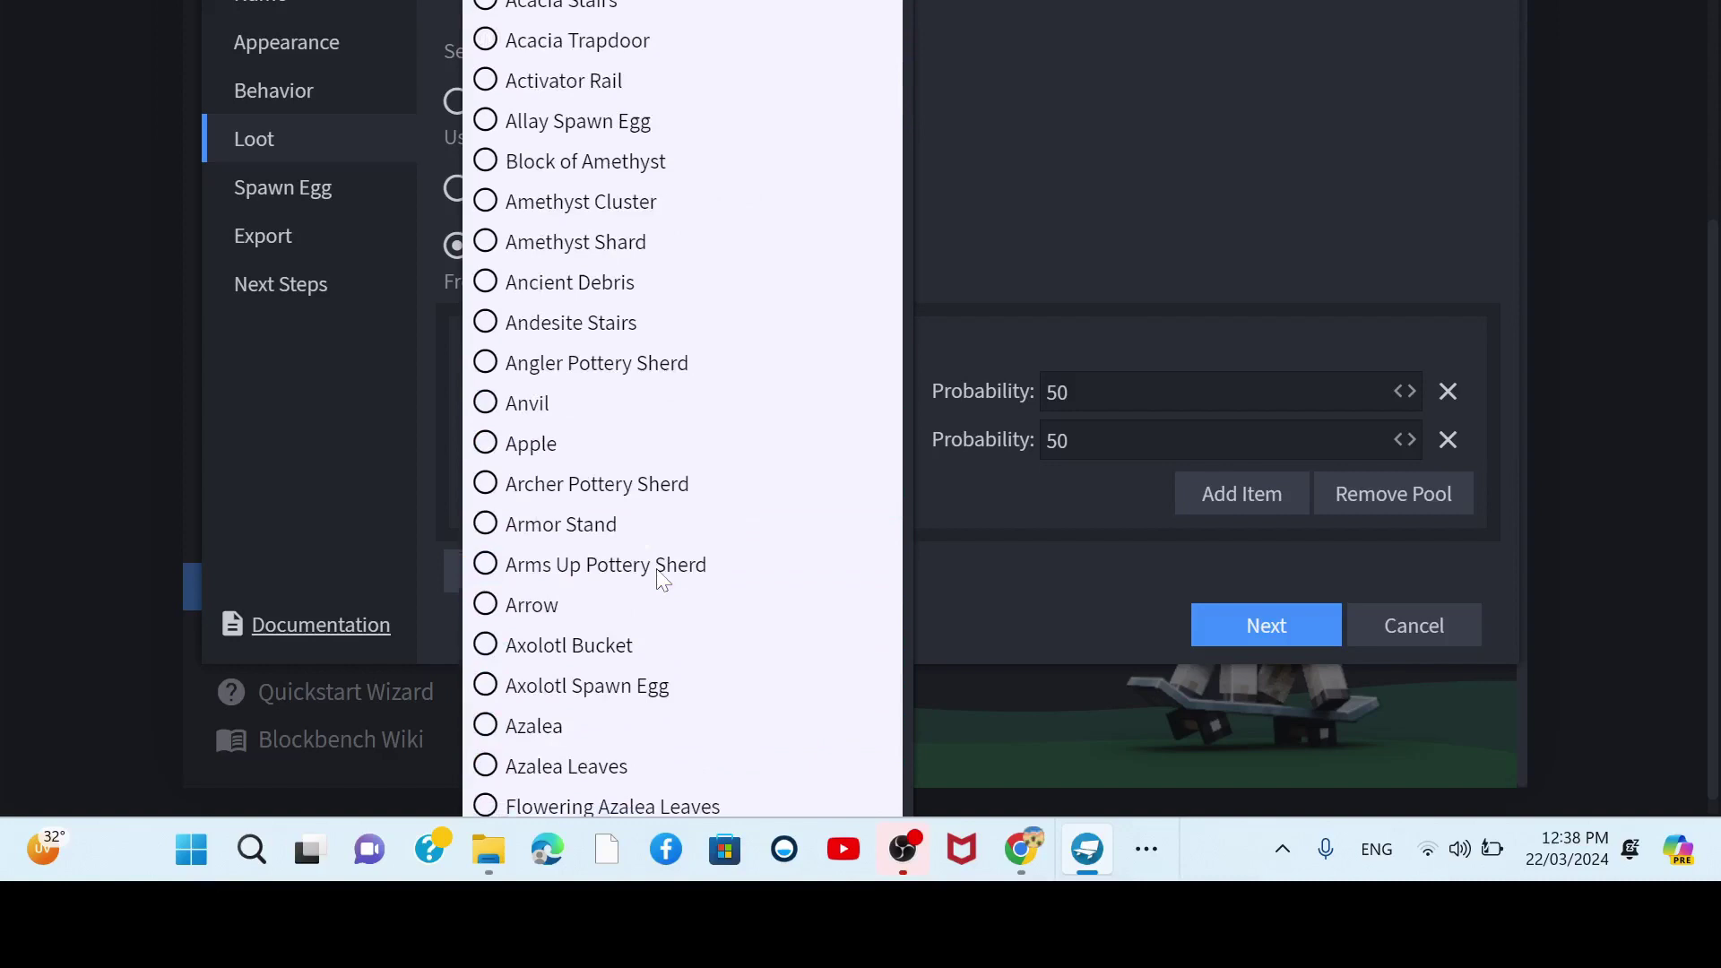
scroll(657, 579, down, 2)
scroll(659, 577, down, 3)
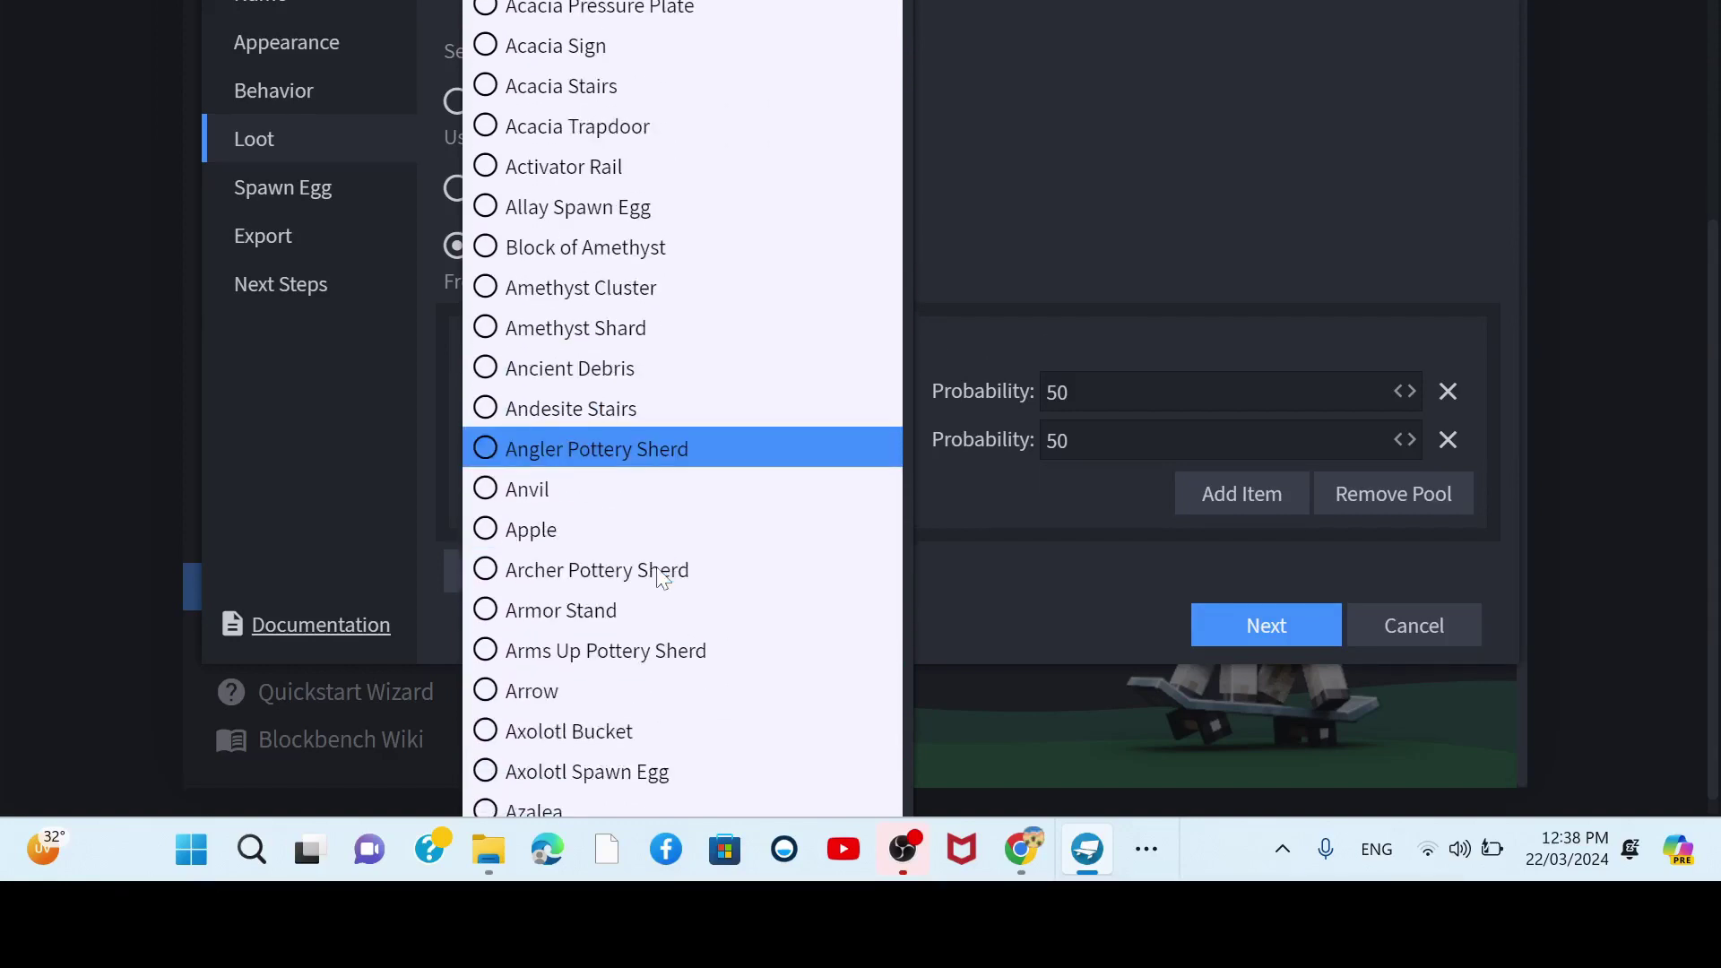
scroll(645, 656, up, 5)
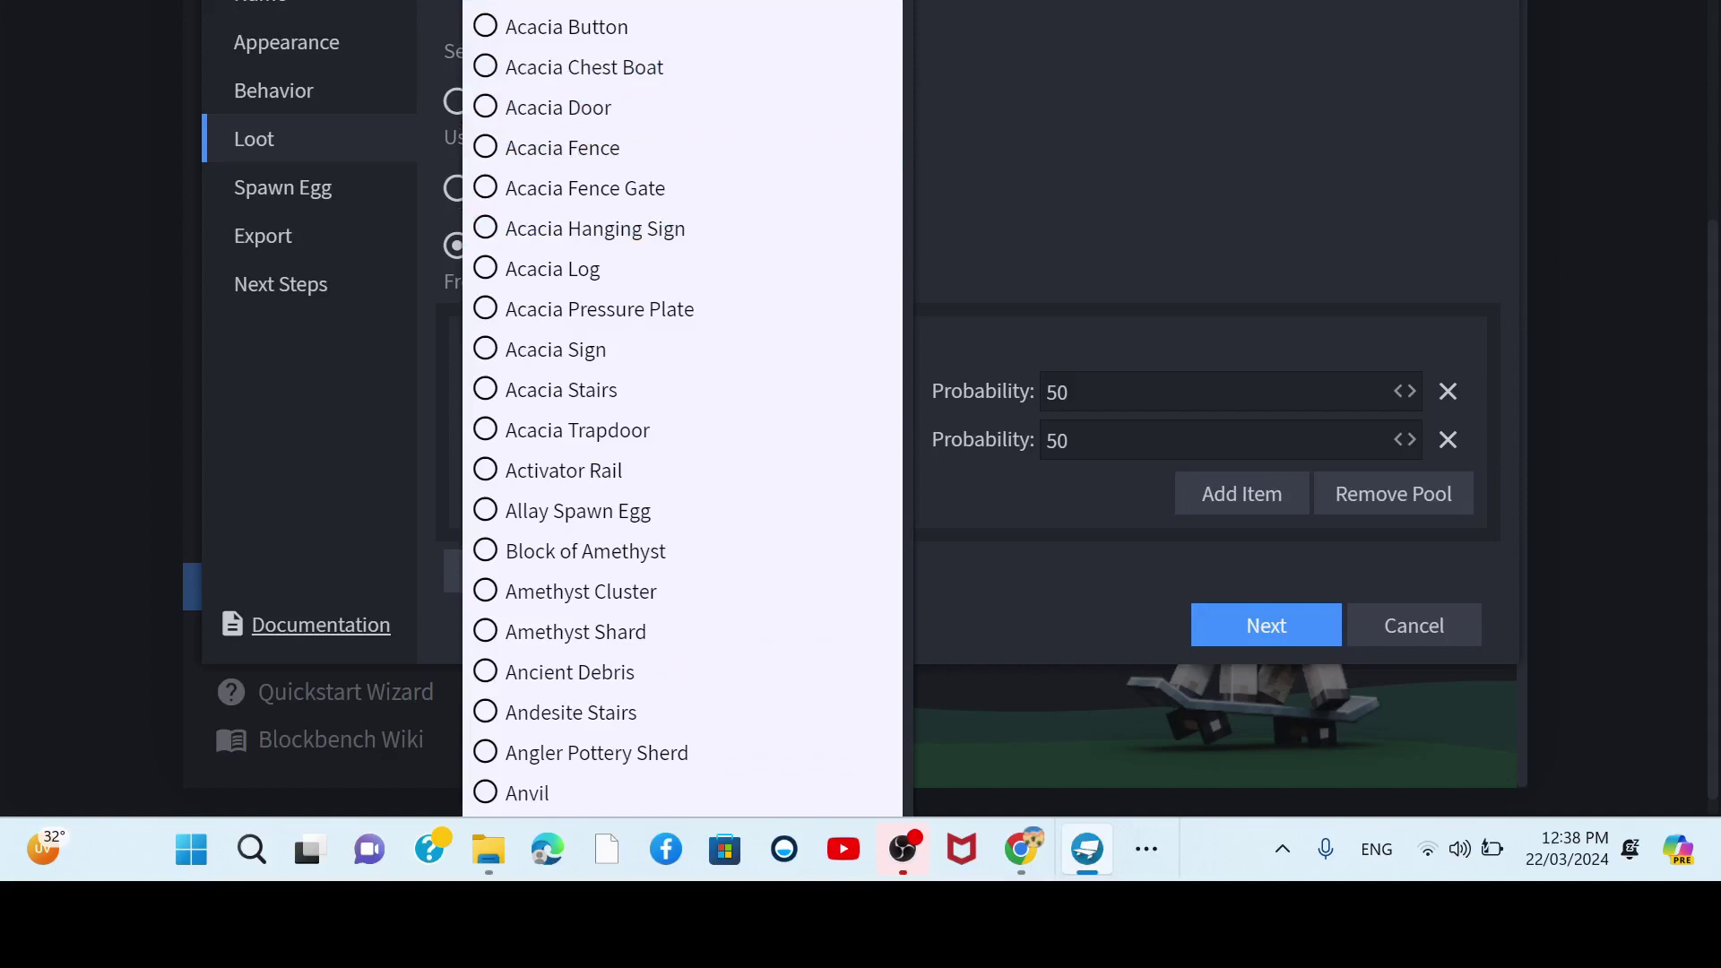
scroll(681, 404, down, 15)
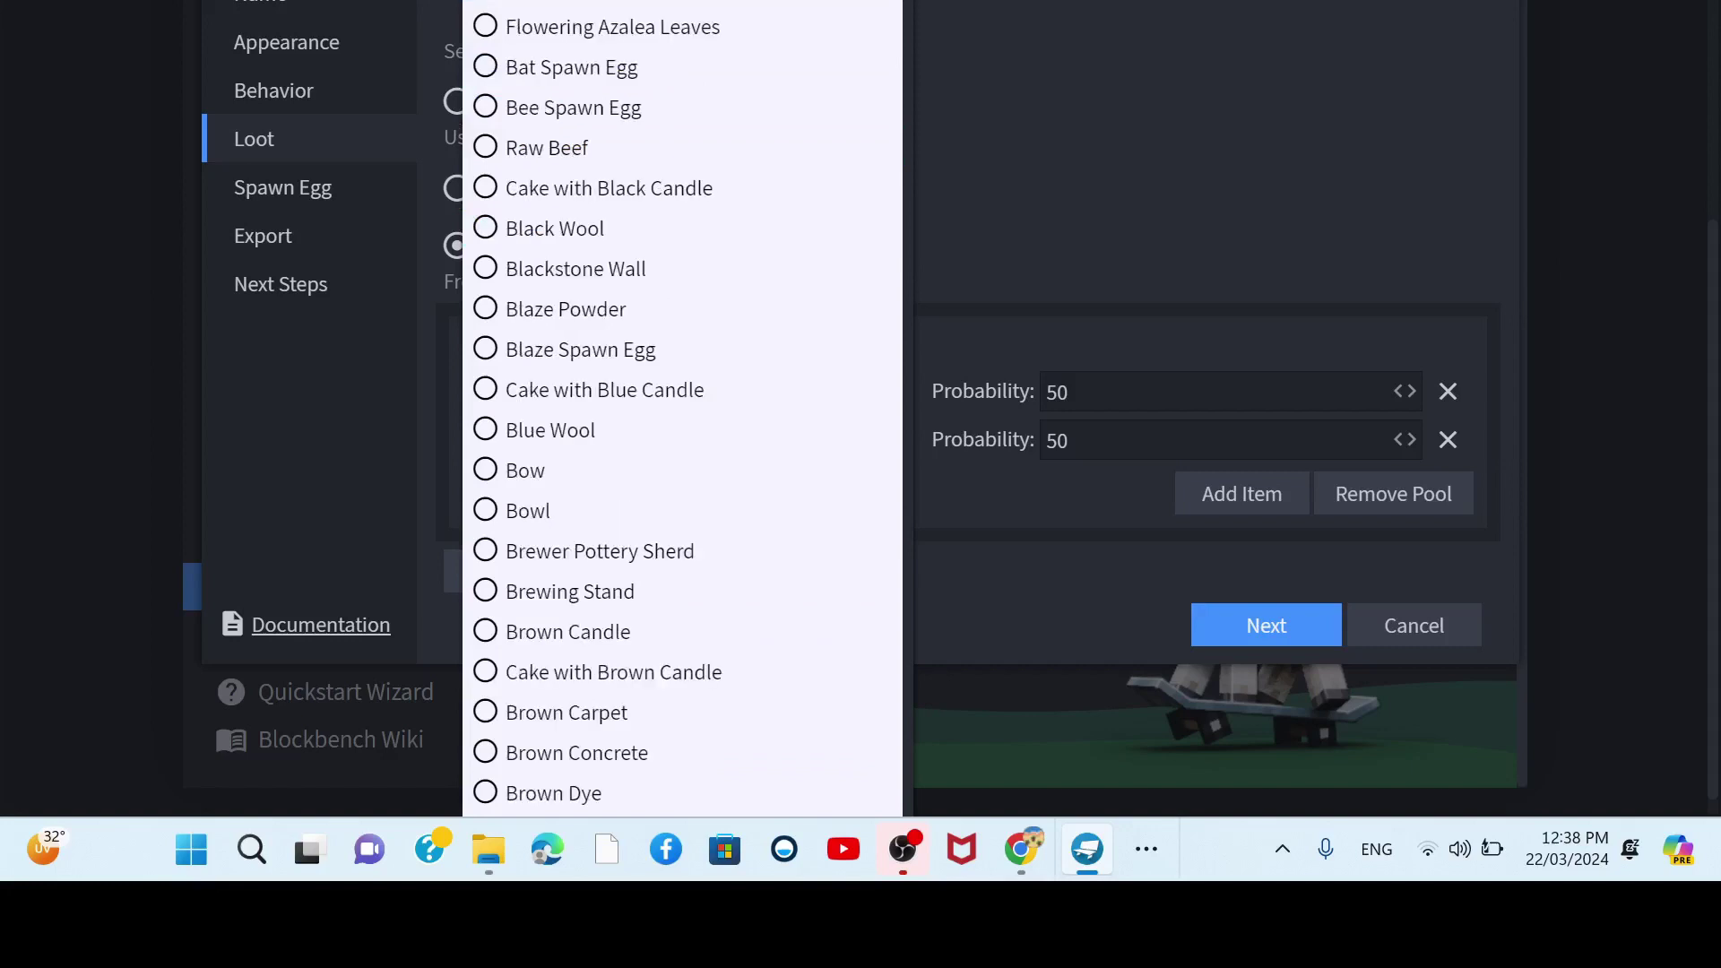
key(Escape)
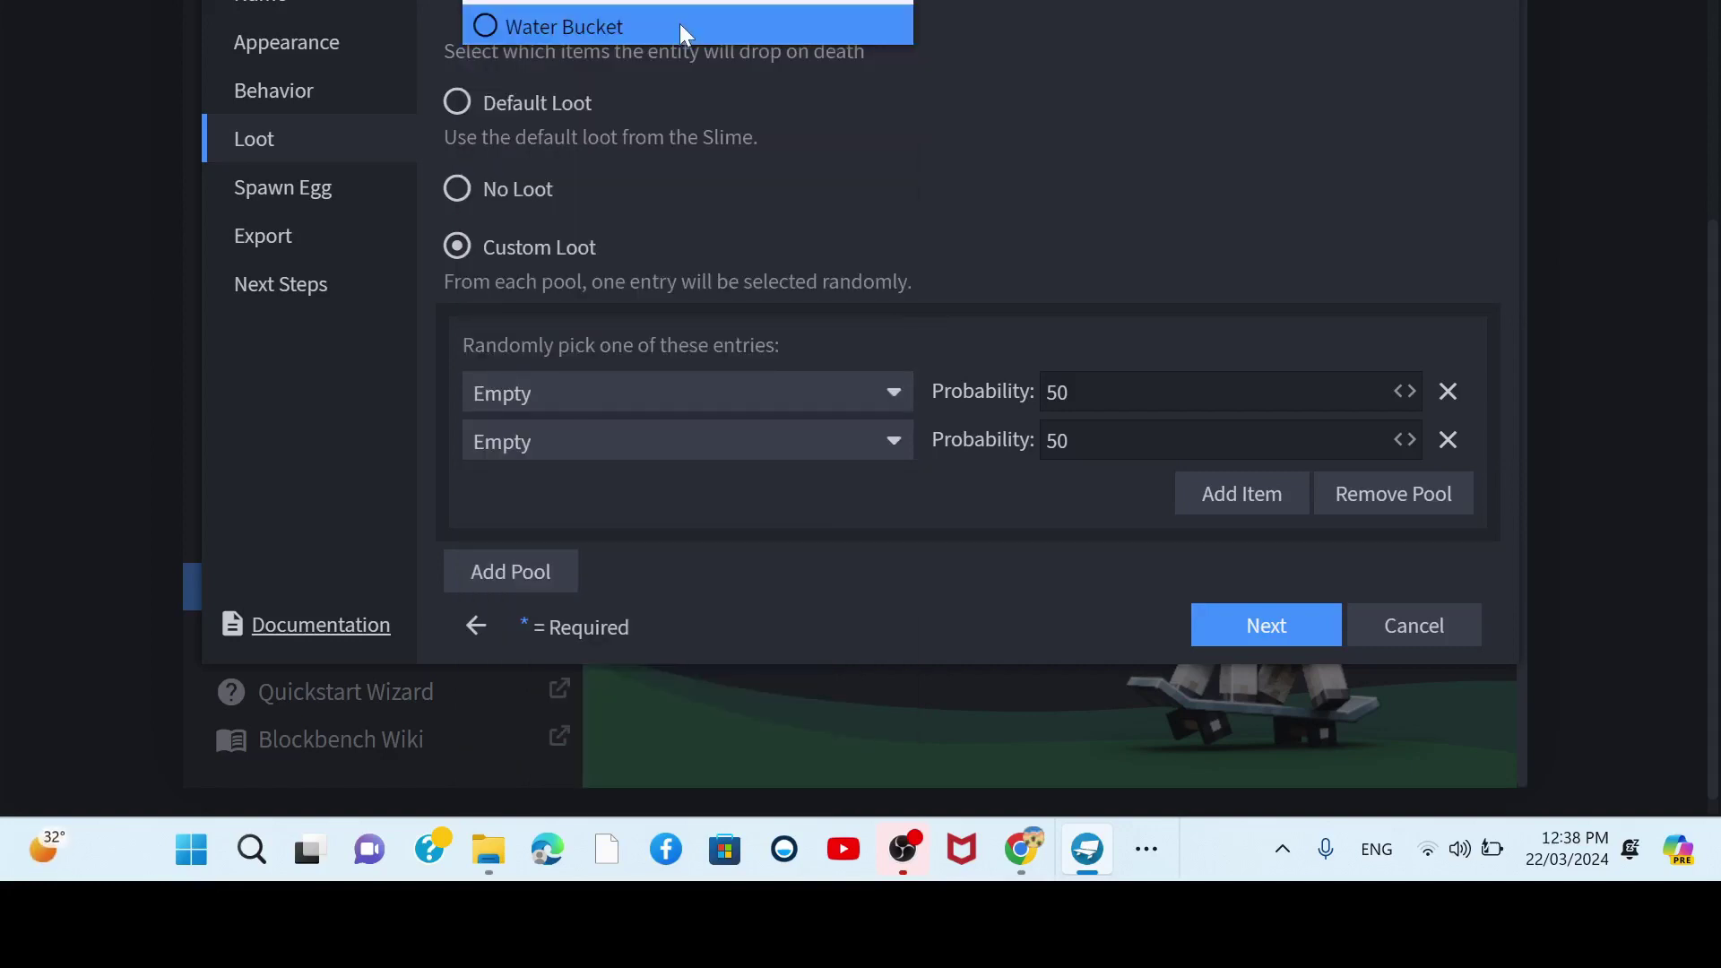
key(Return)
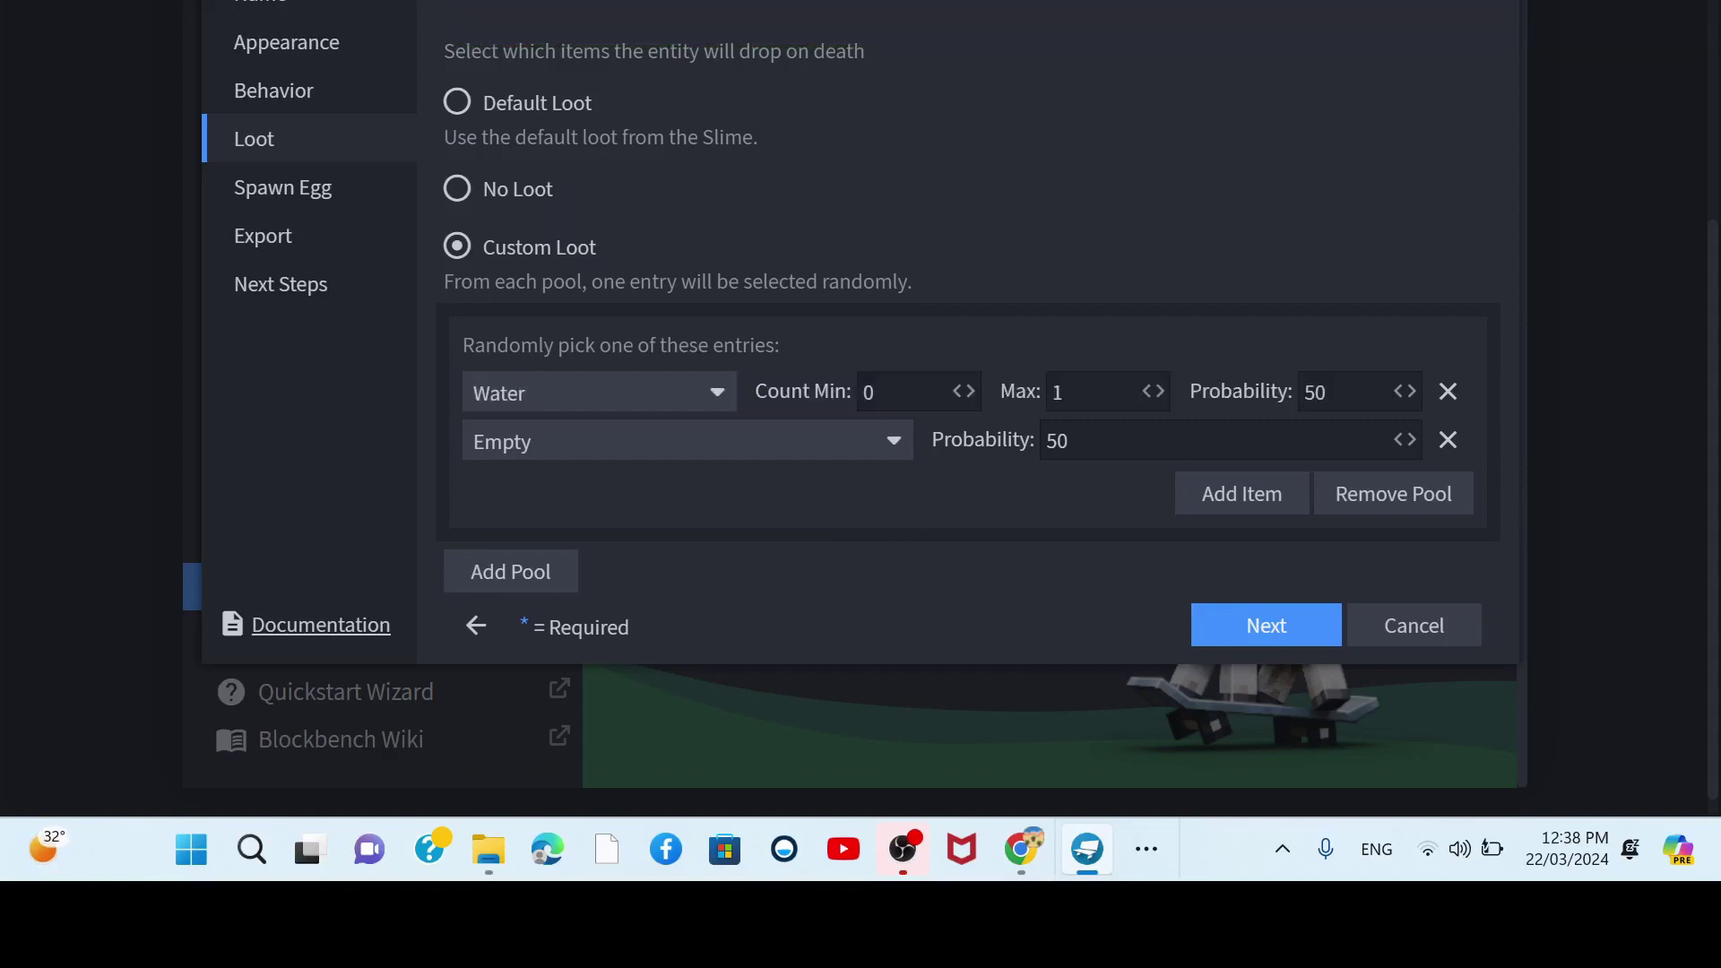
click(1098, 396)
text(0)
- Set the second loot entry's item to Lava with a maximum count of 10
click(839, 450)
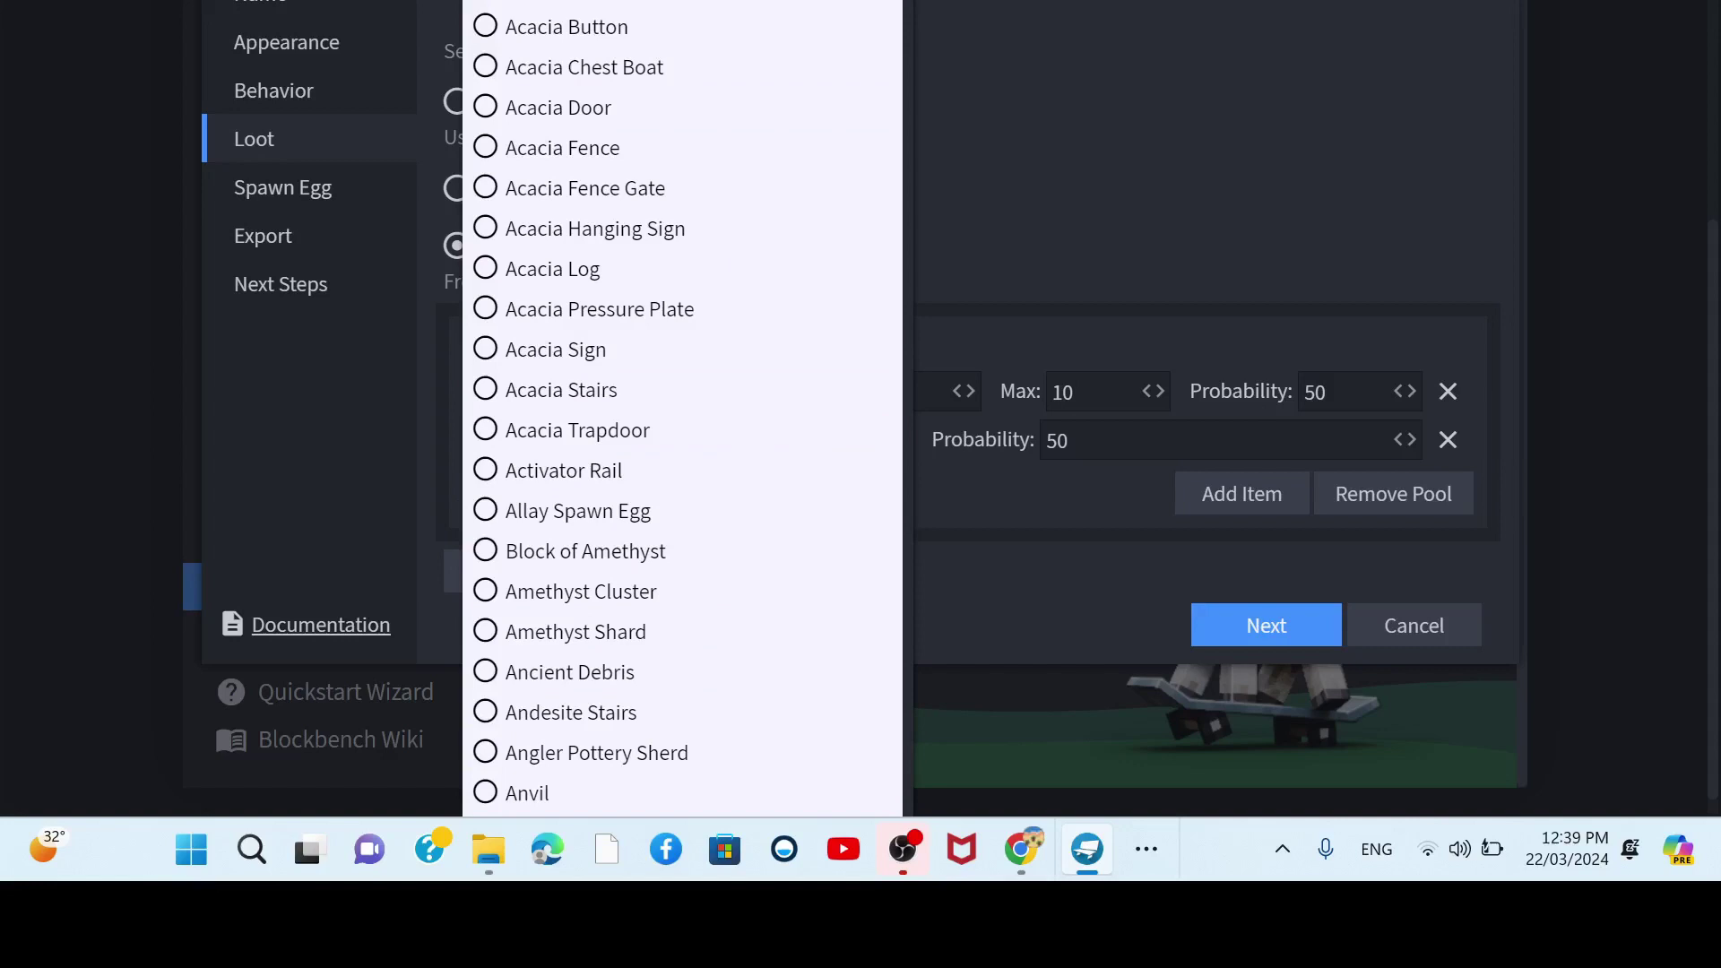
scroll(681, 403, down, 5)
key(Escape)
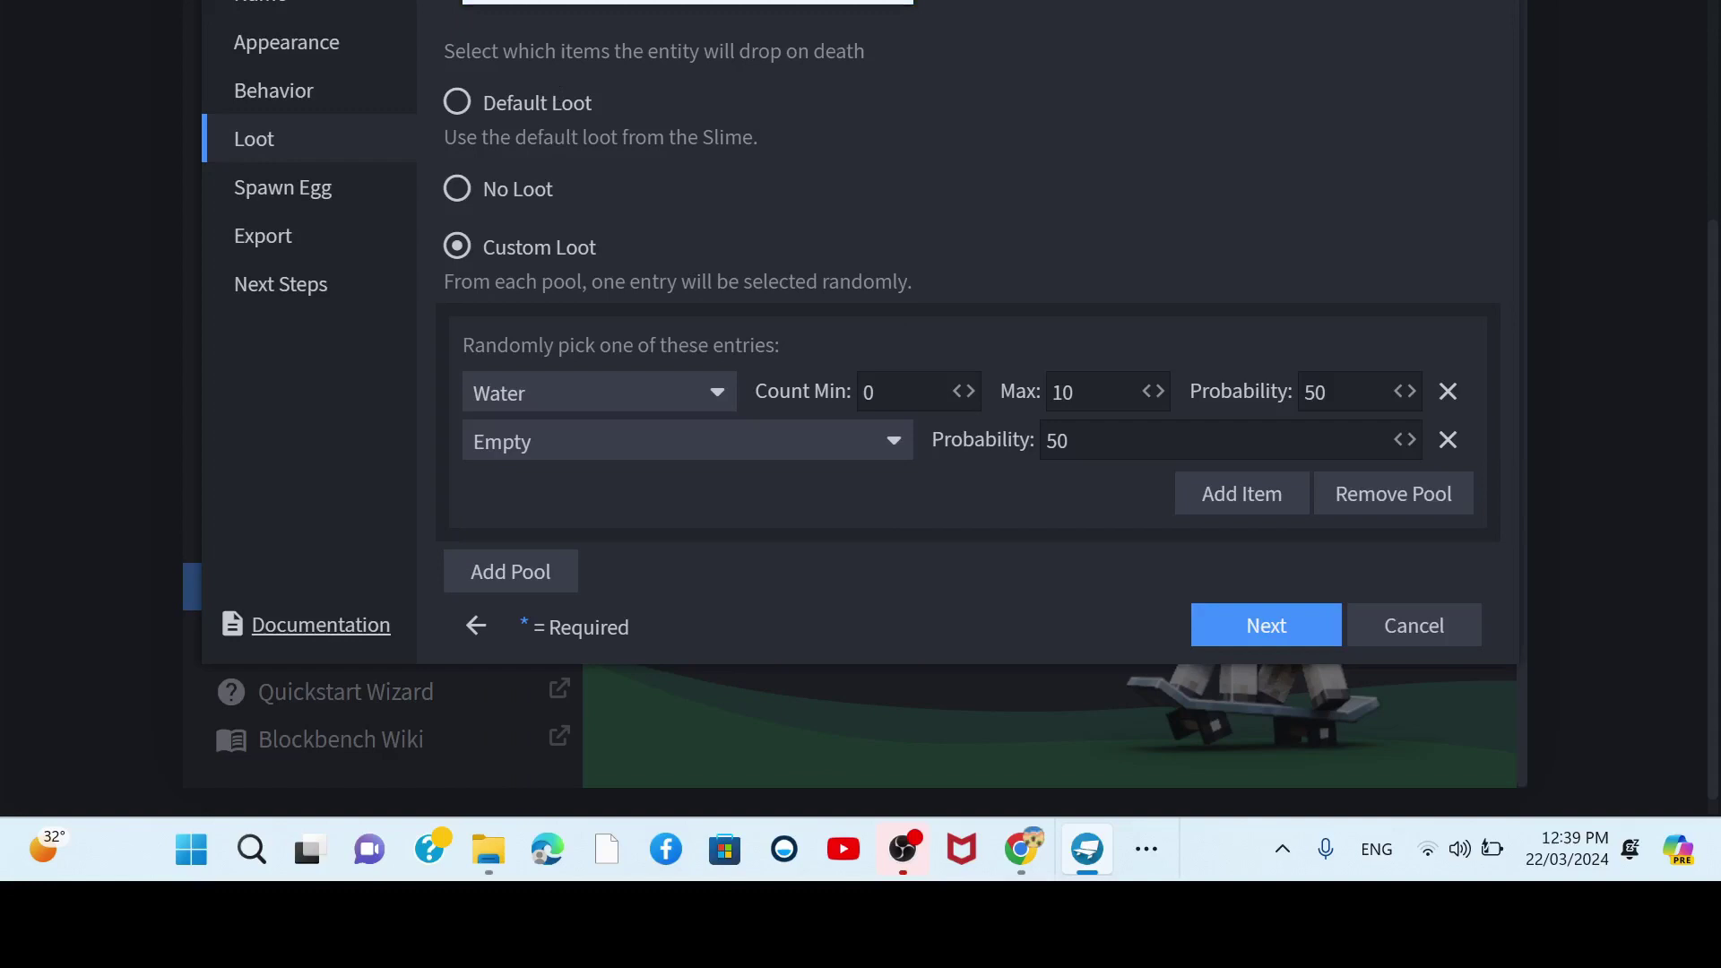
text(lava)
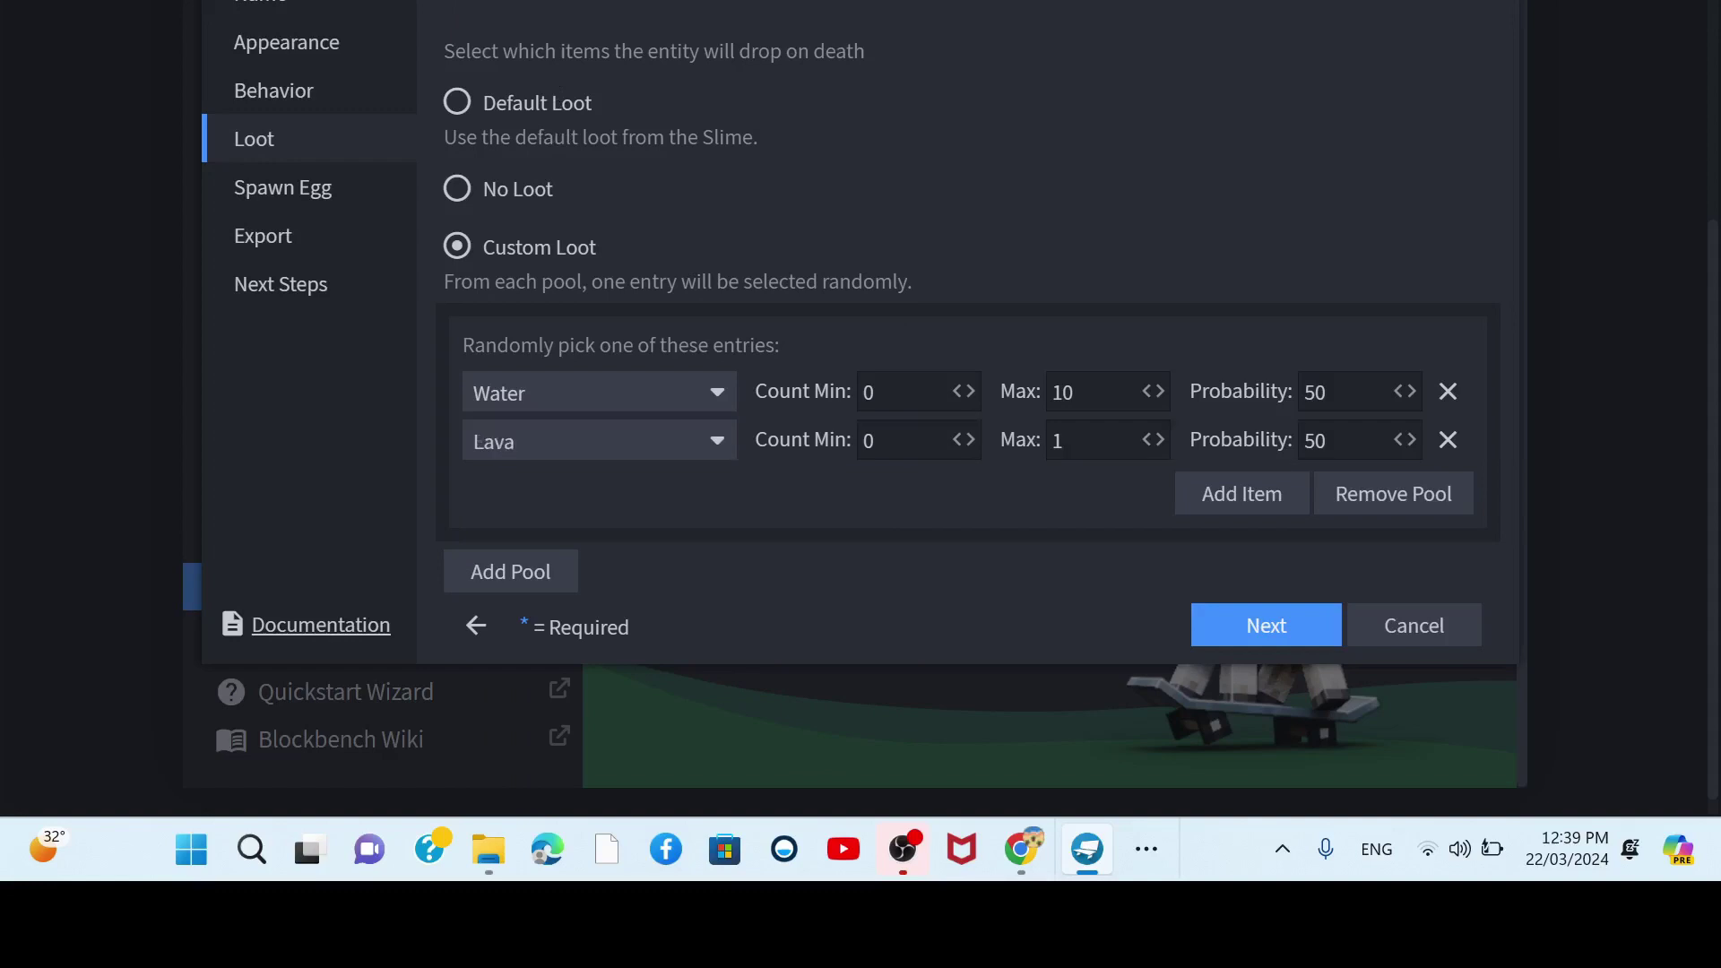
click(1117, 446)
text(0)
- Continue to the spawn egg settings and set the egg's base color to dark blue #0510af
click(1238, 632)
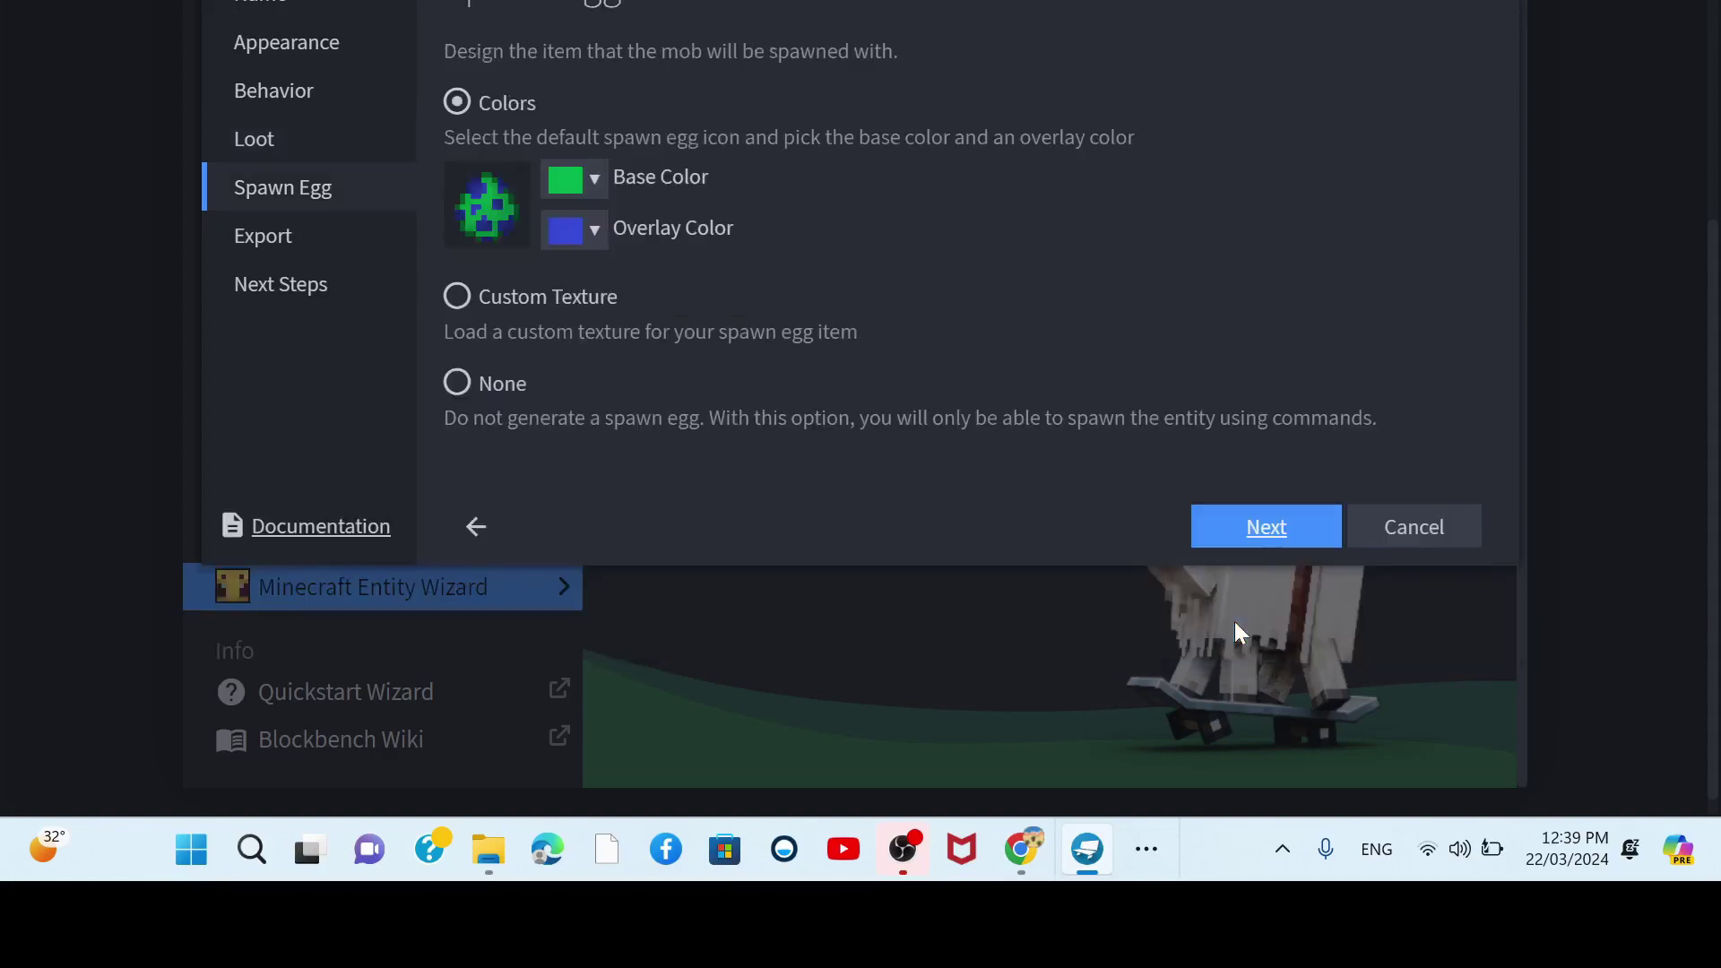
click(567, 179)
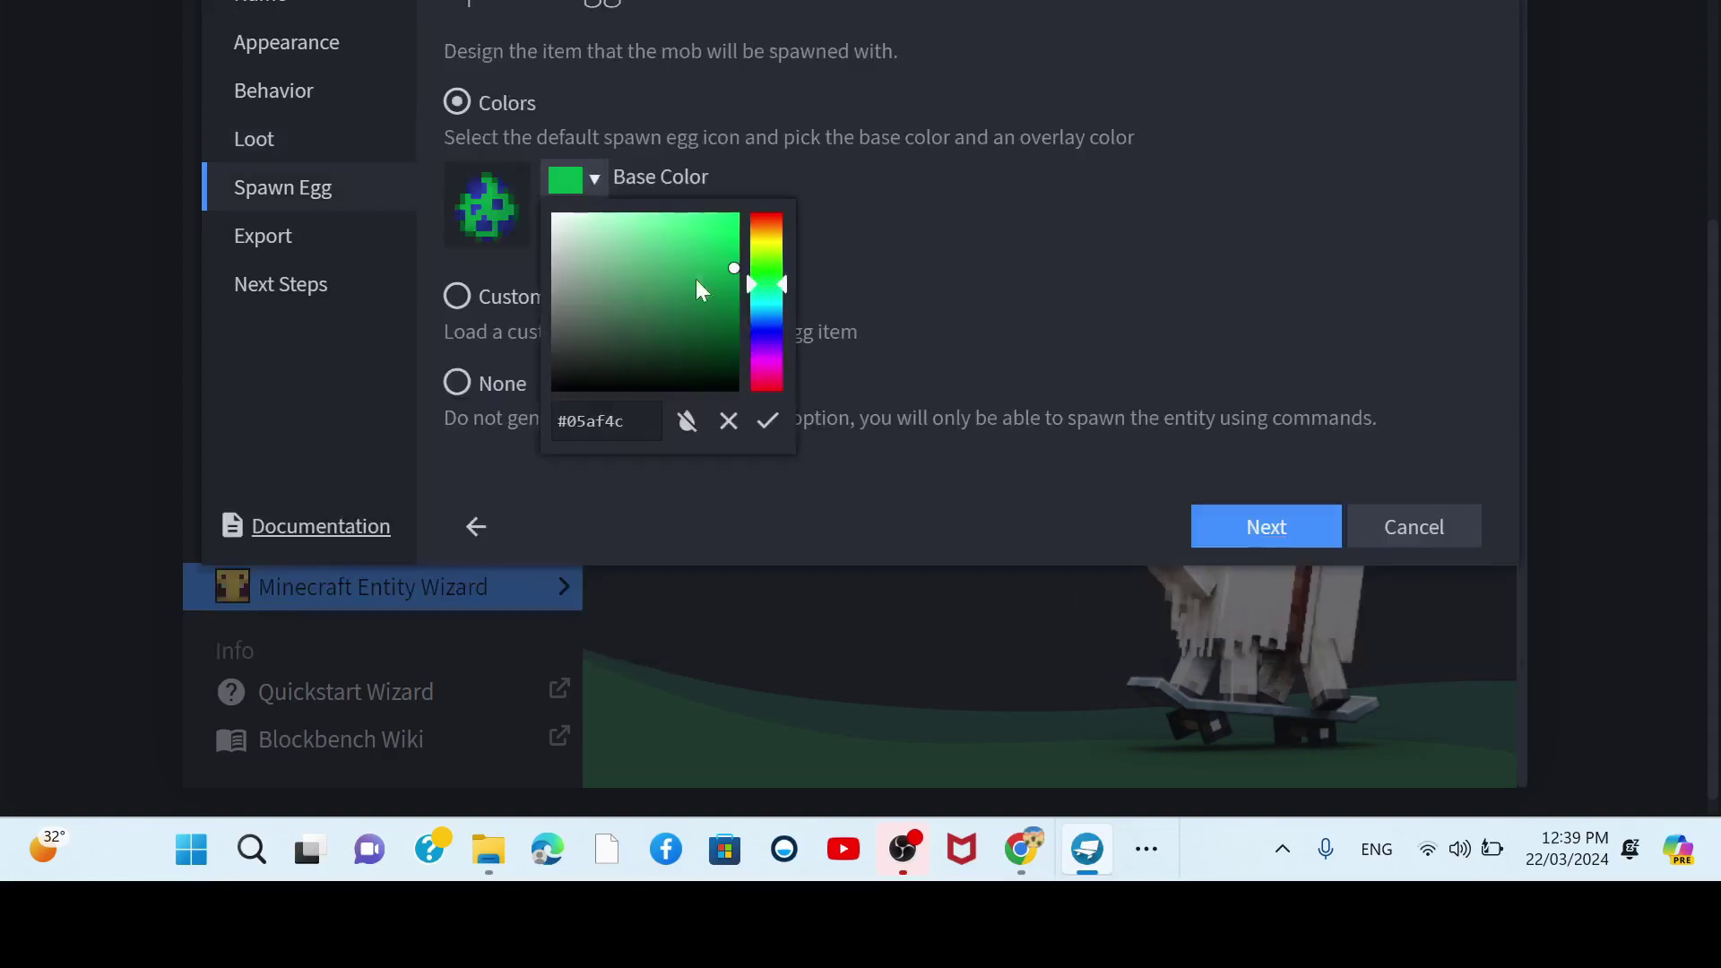
drag(773, 324, 789, 335)
click(1090, 253)
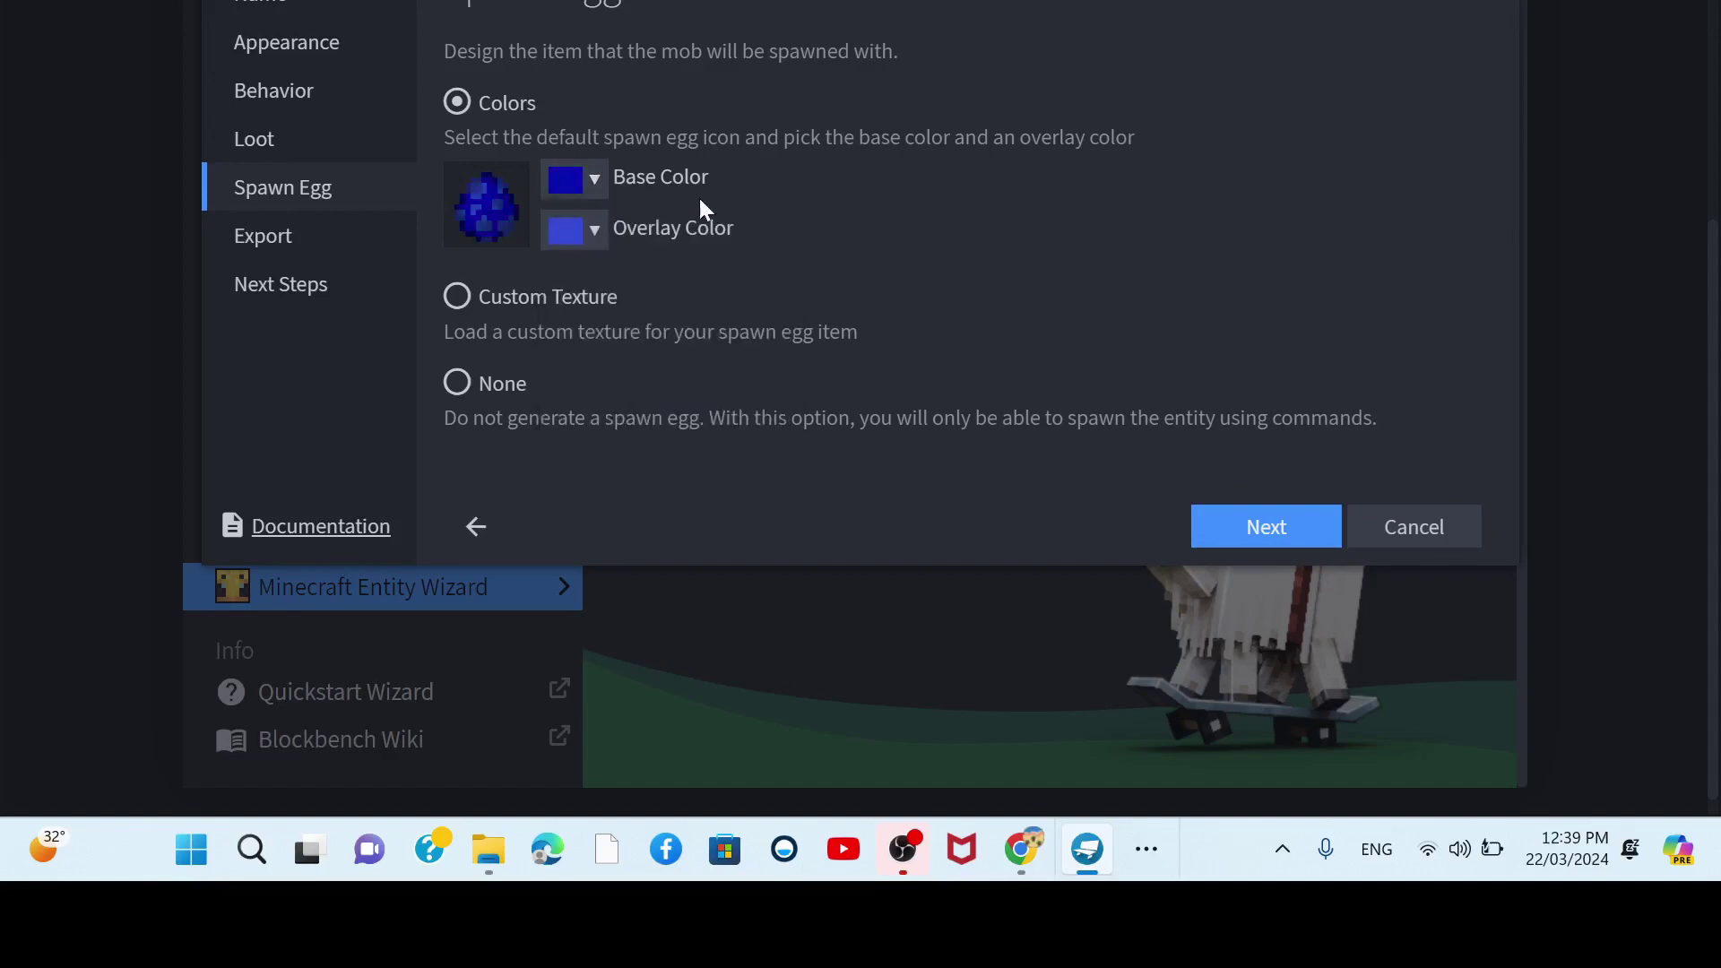
- Try white, red, blue and violet #3500ff as the spawn egg's overlay color
click(584, 232)
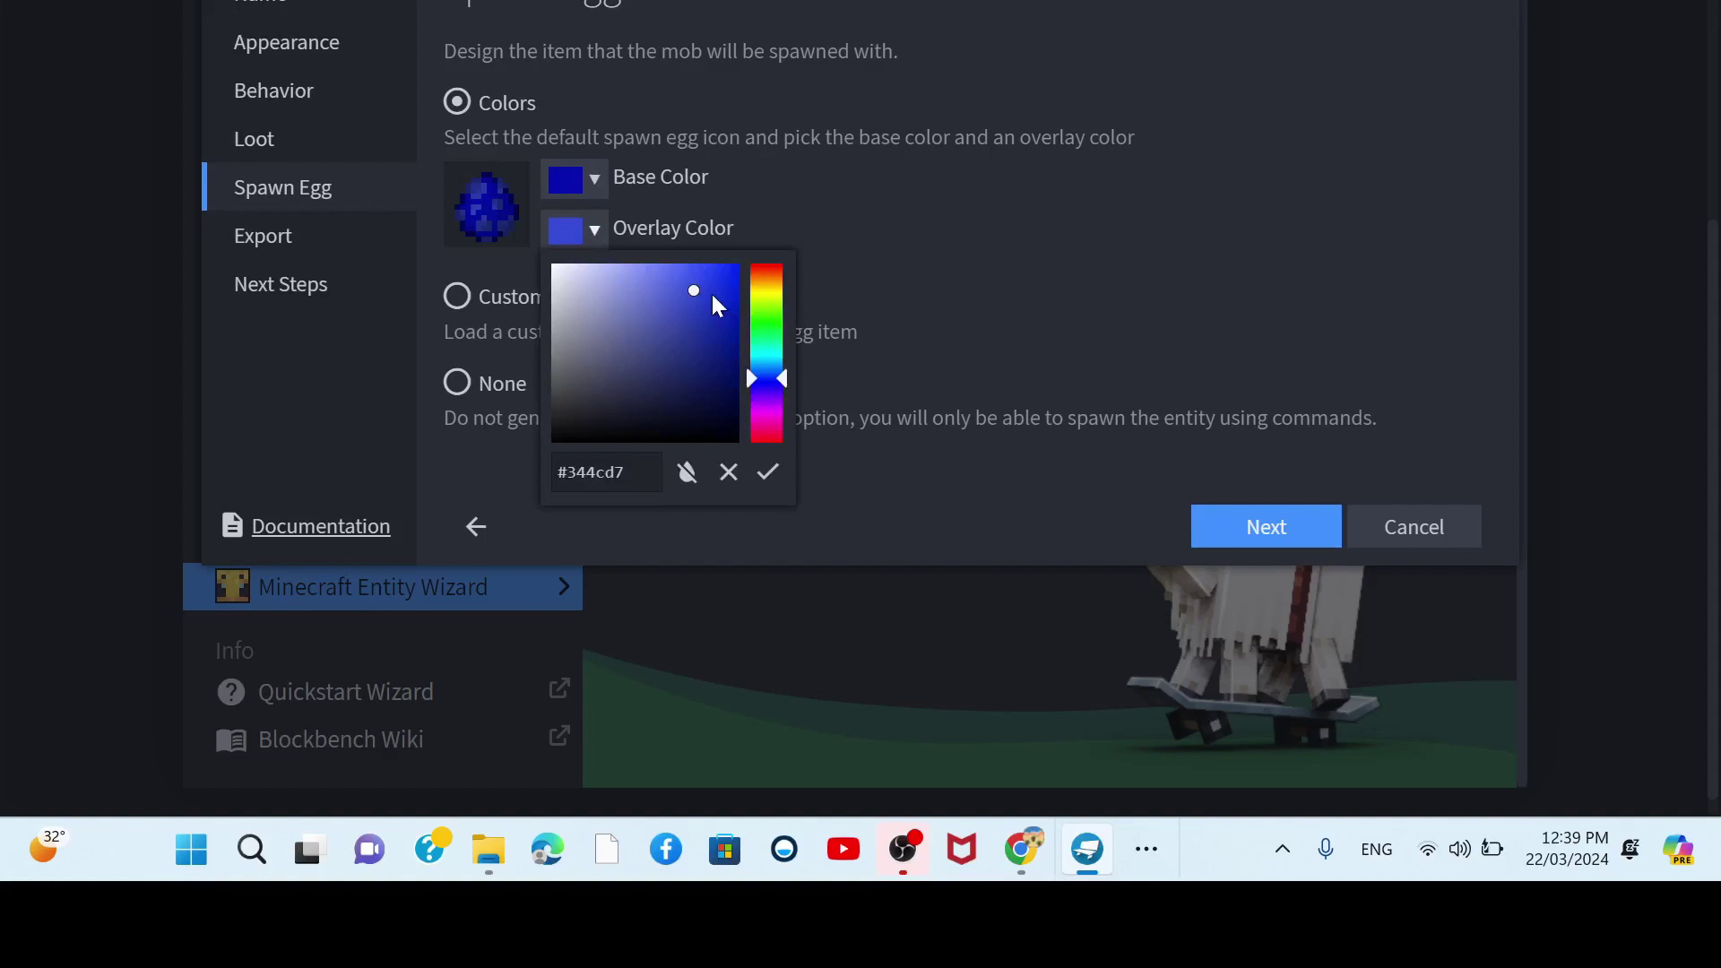
drag(717, 305, 462, 244)
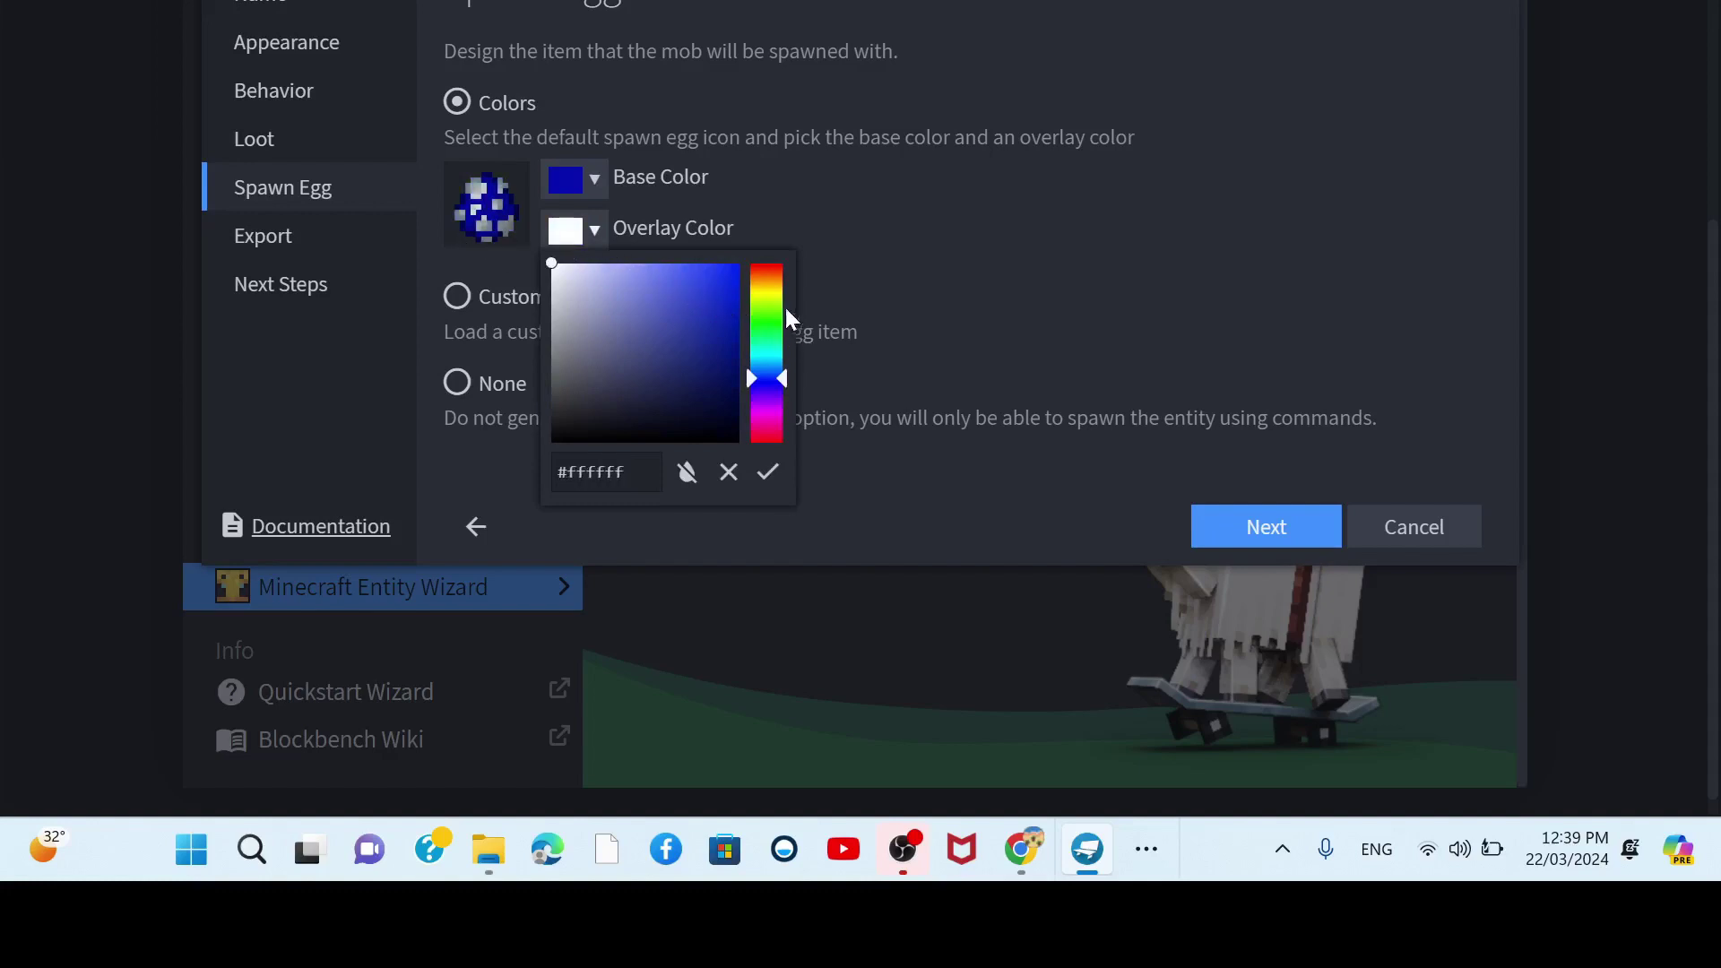
drag(786, 312, 788, 148)
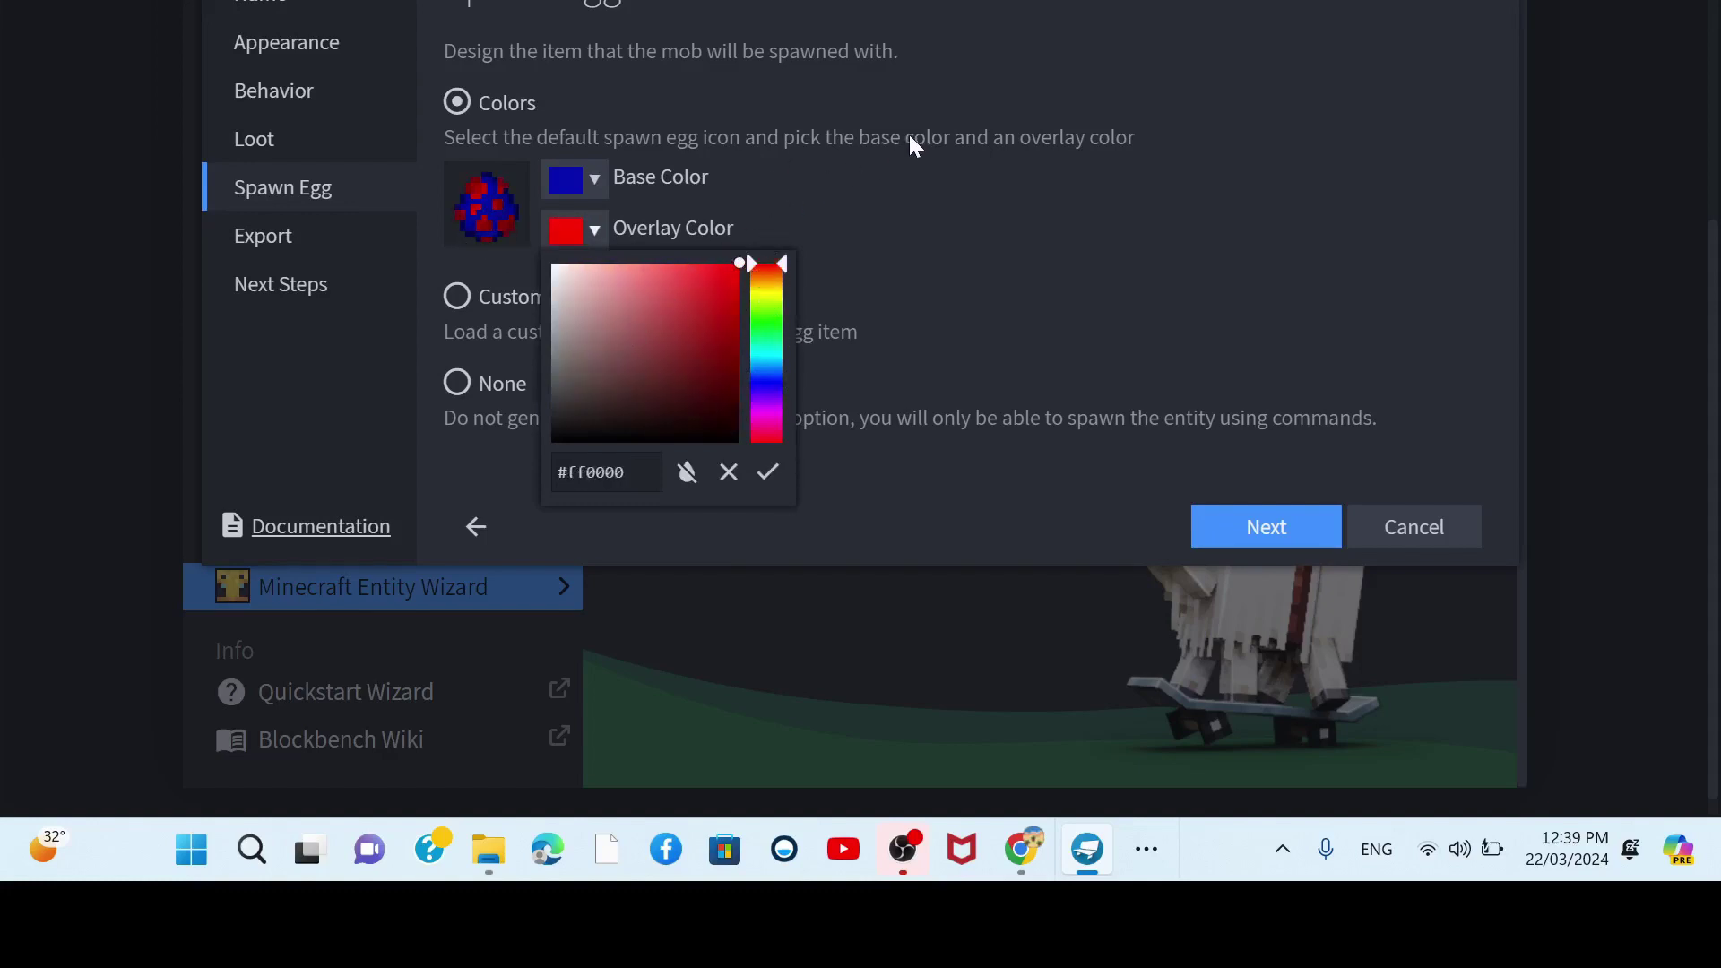
drag(771, 278, 766, 373)
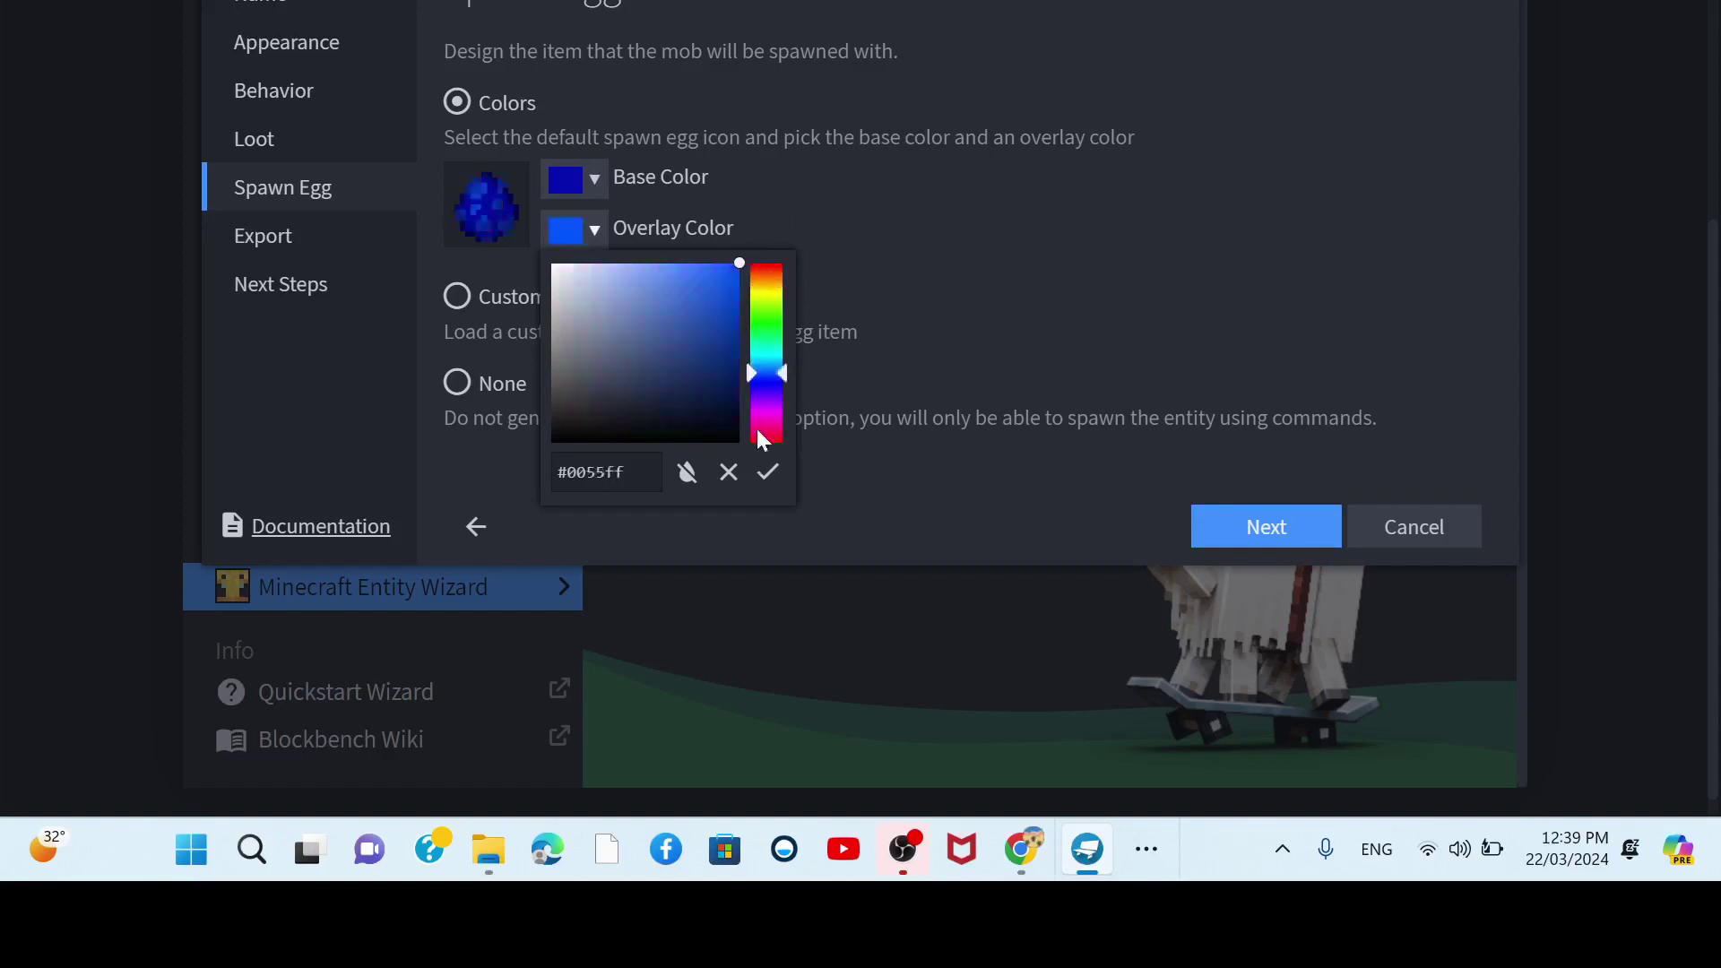
mouse_move(760, 439)
mouse_down()
mouse_move(756, 384)
mouse_move(781, 402)
mouse_up()
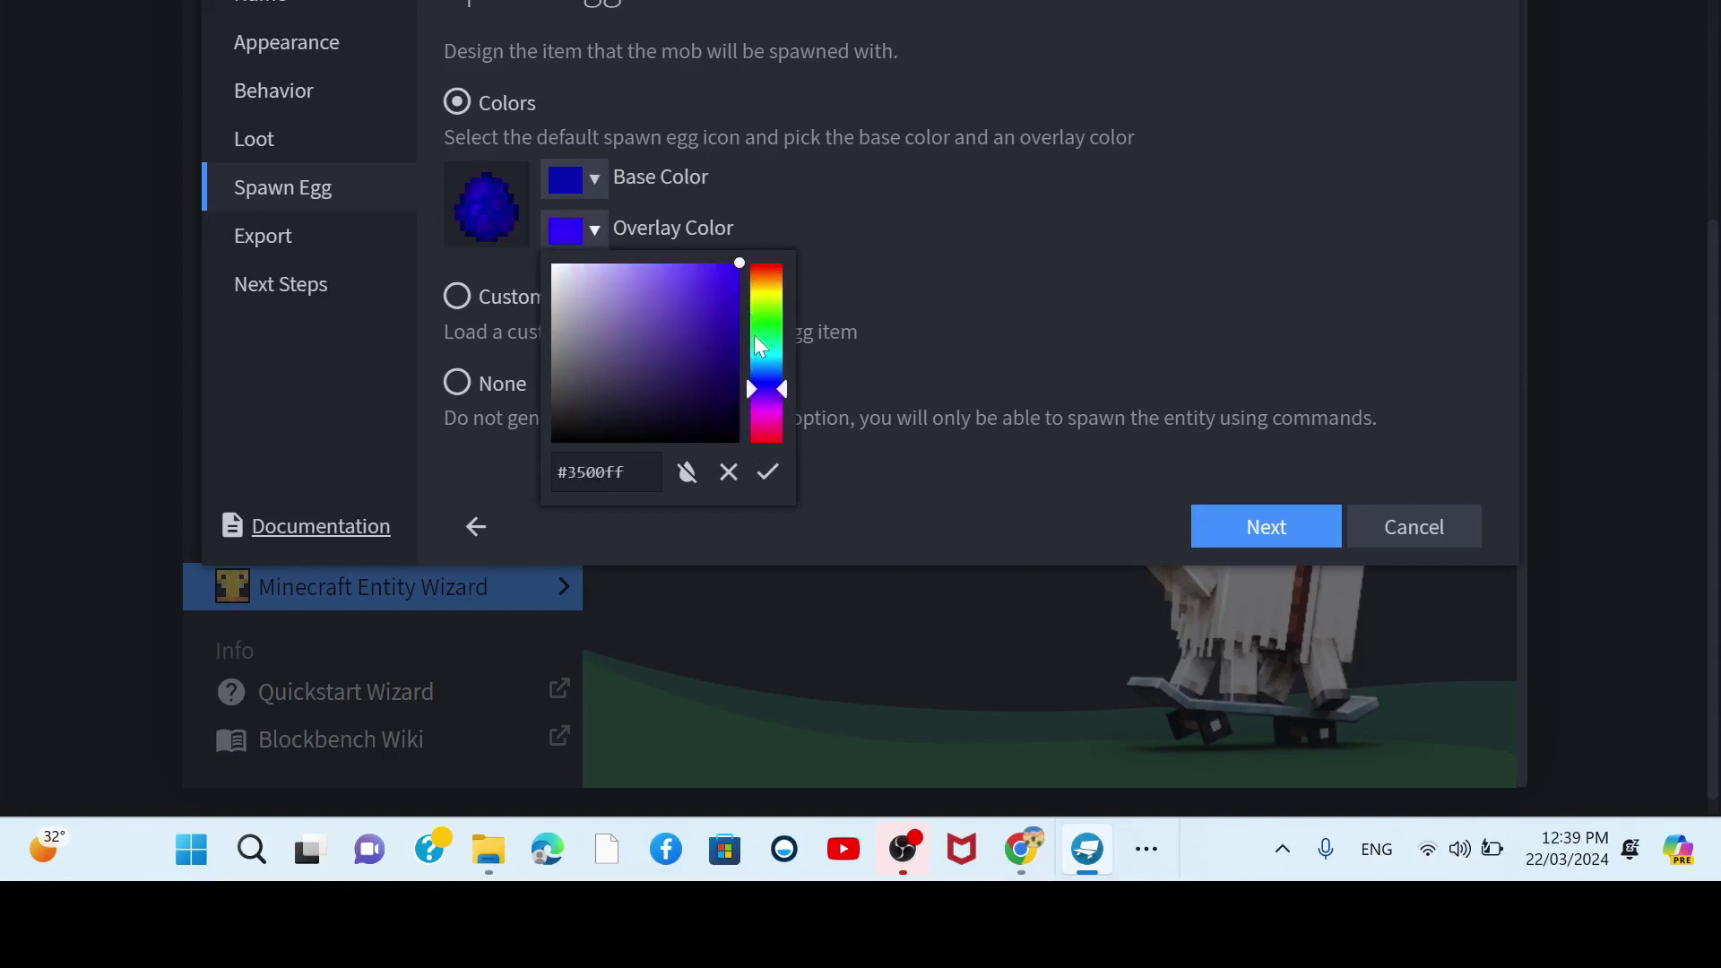
- Copy the base color's hex value 0510af into the spawn egg's overlay color
click(572, 179)
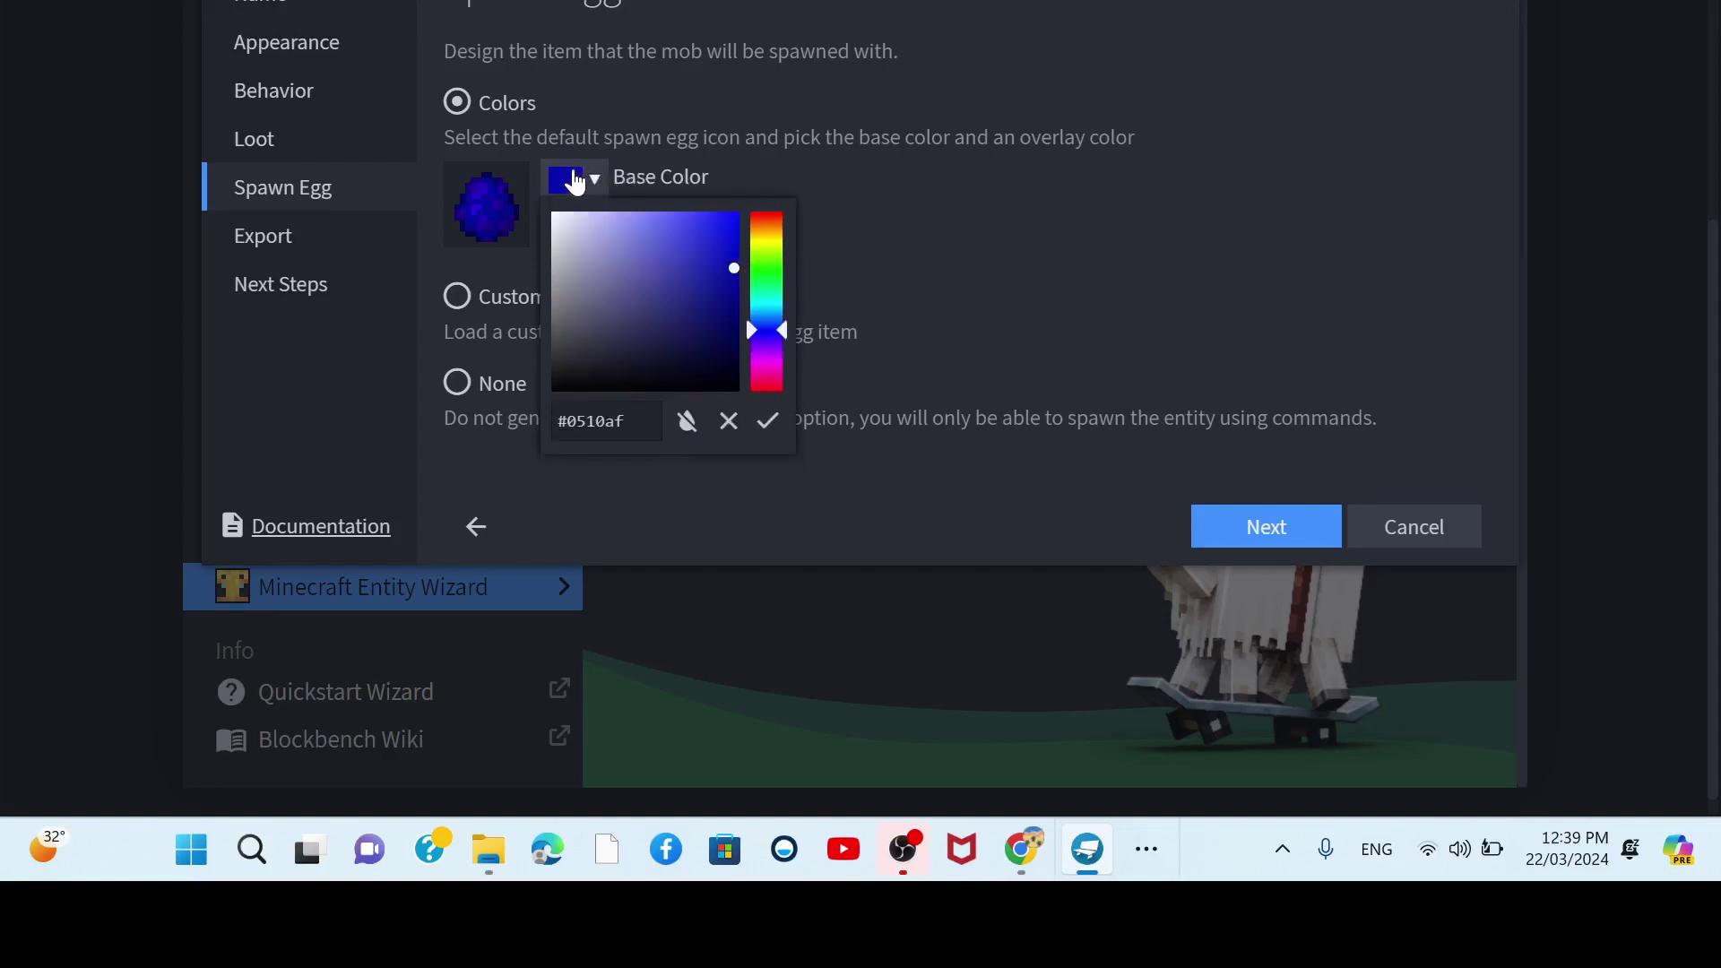
double_click(617, 408)
key(ctrl+c)
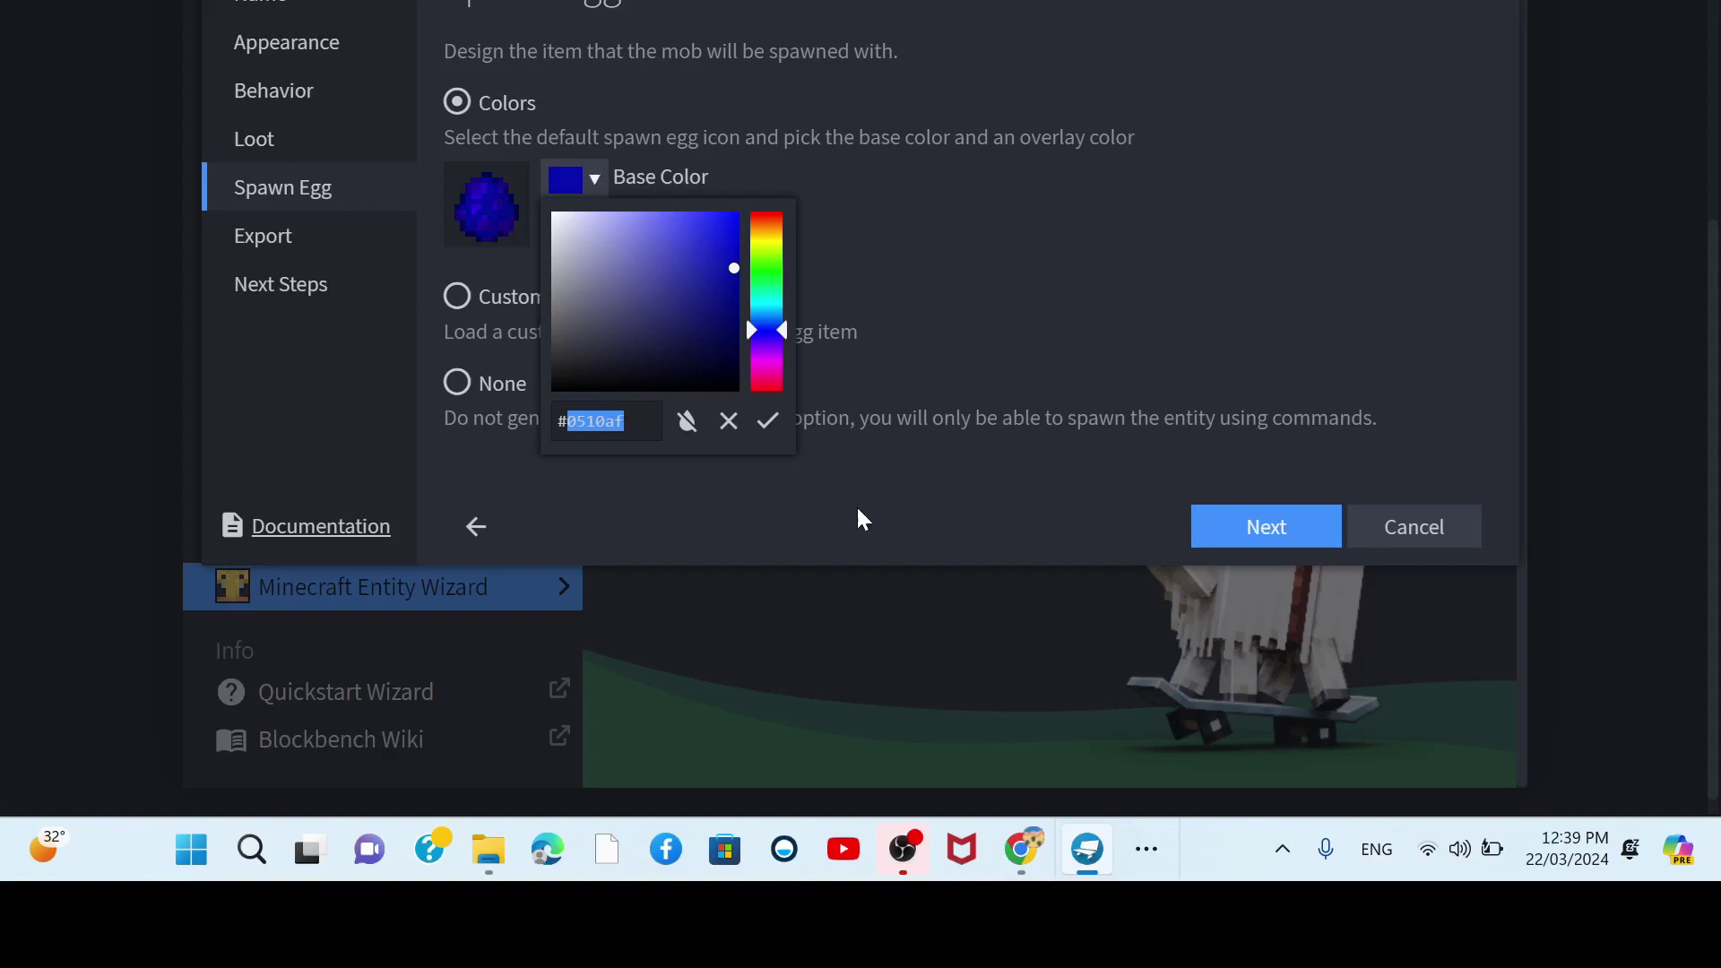
click(1007, 249)
click(577, 243)
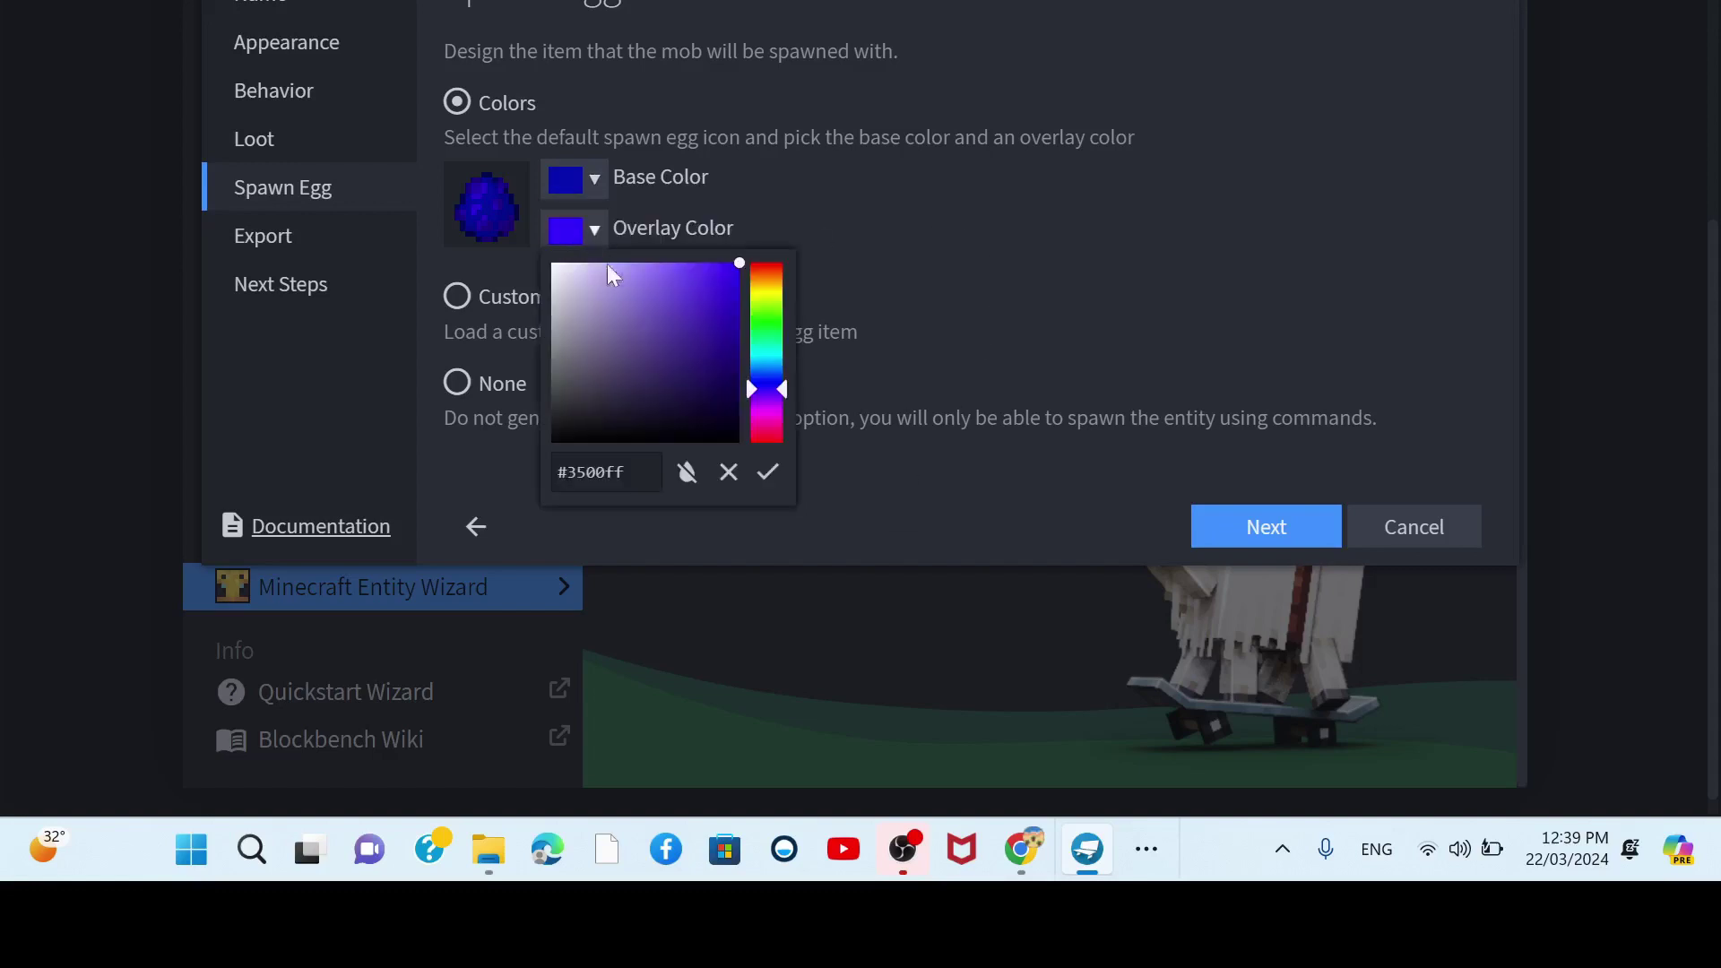
double_click(597, 472)
key(ctrl+v)
click(988, 272)
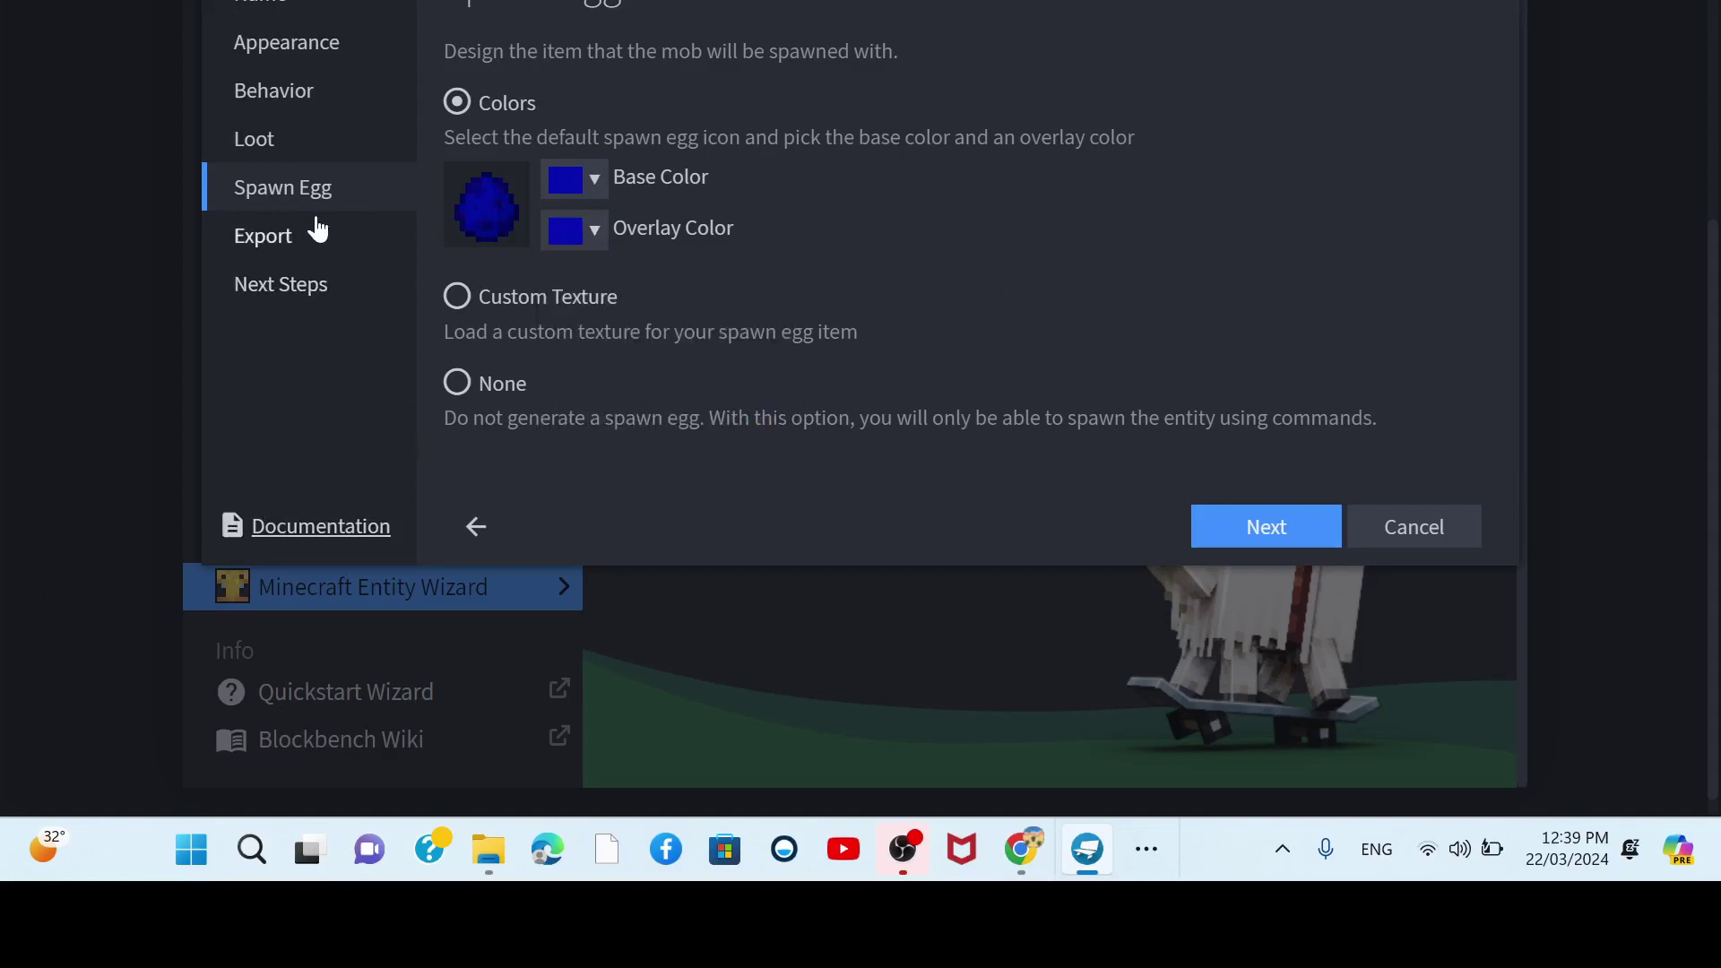
- In the export settings, name the pack Weird Panda and enter the author's name
click(309, 253)
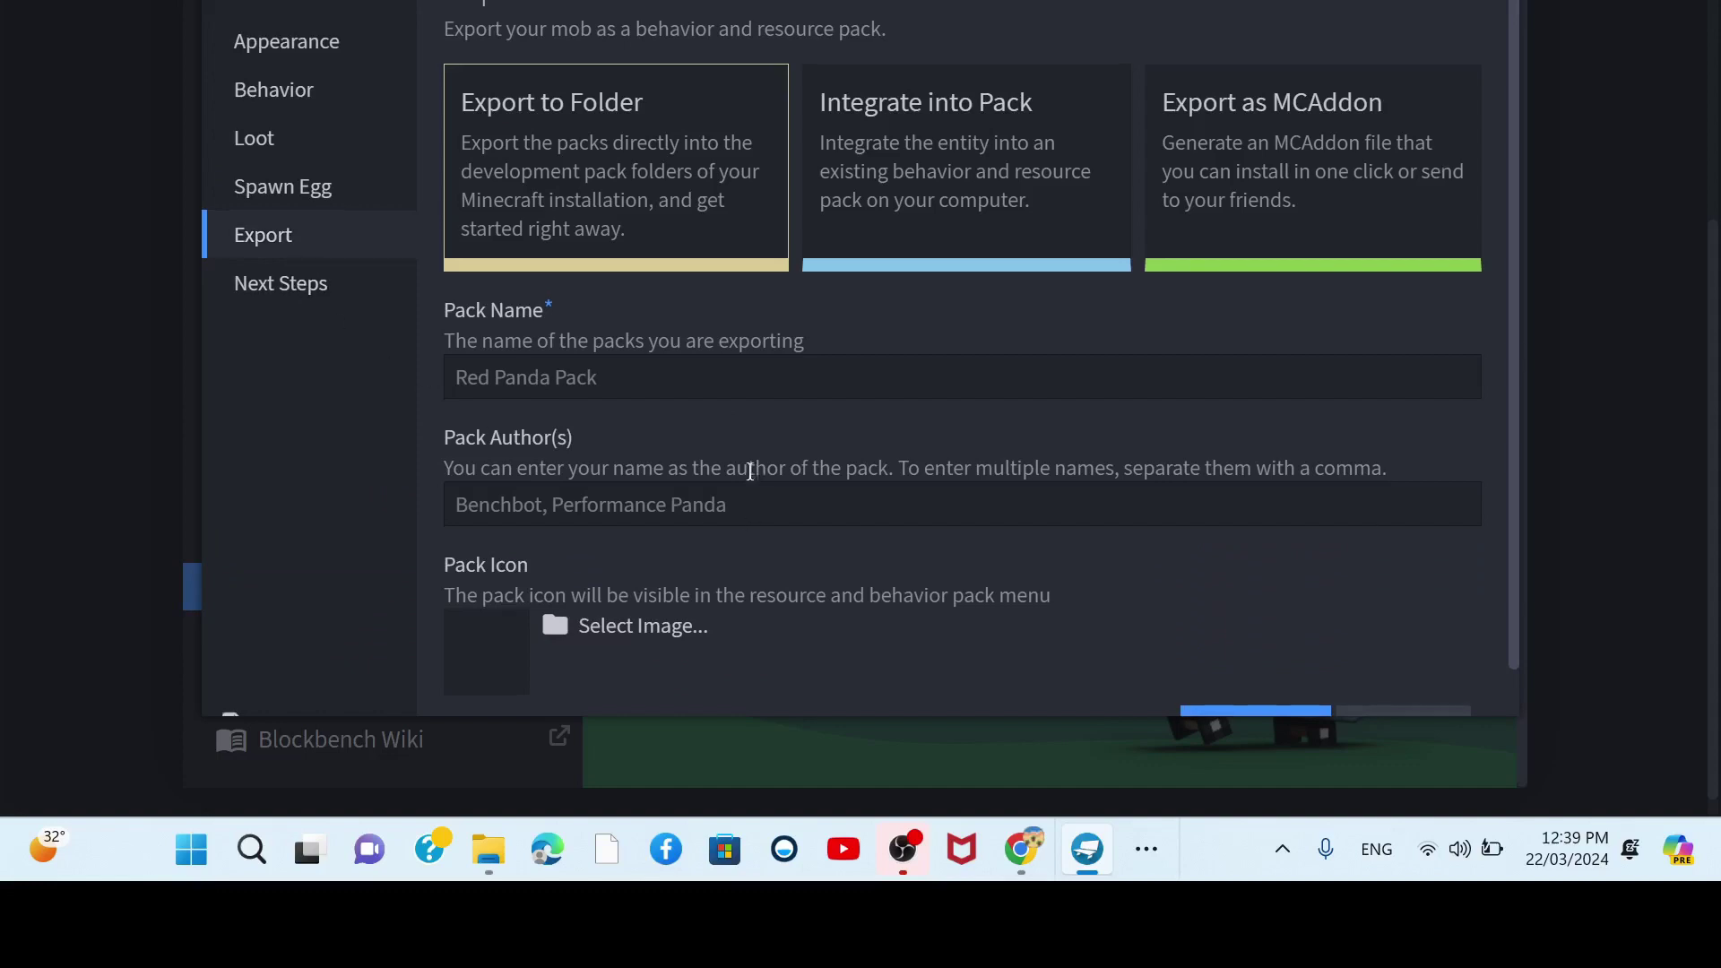
scroll(717, 427, down, 1)
click(652, 333)
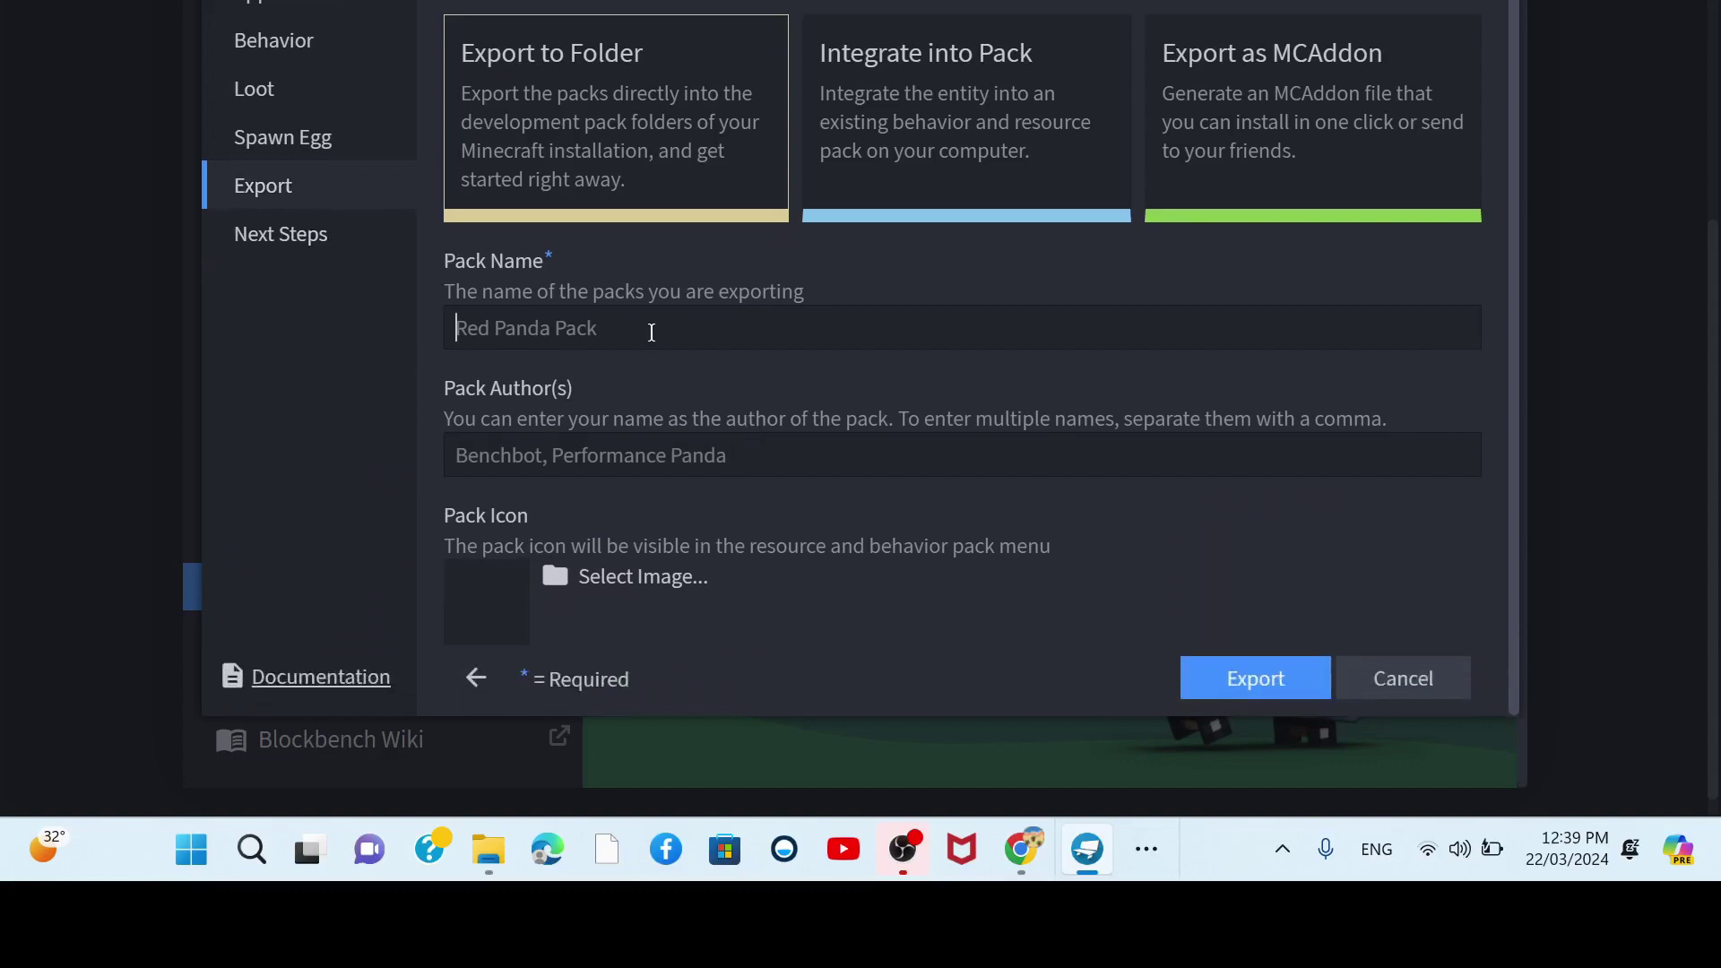
text(Weird )
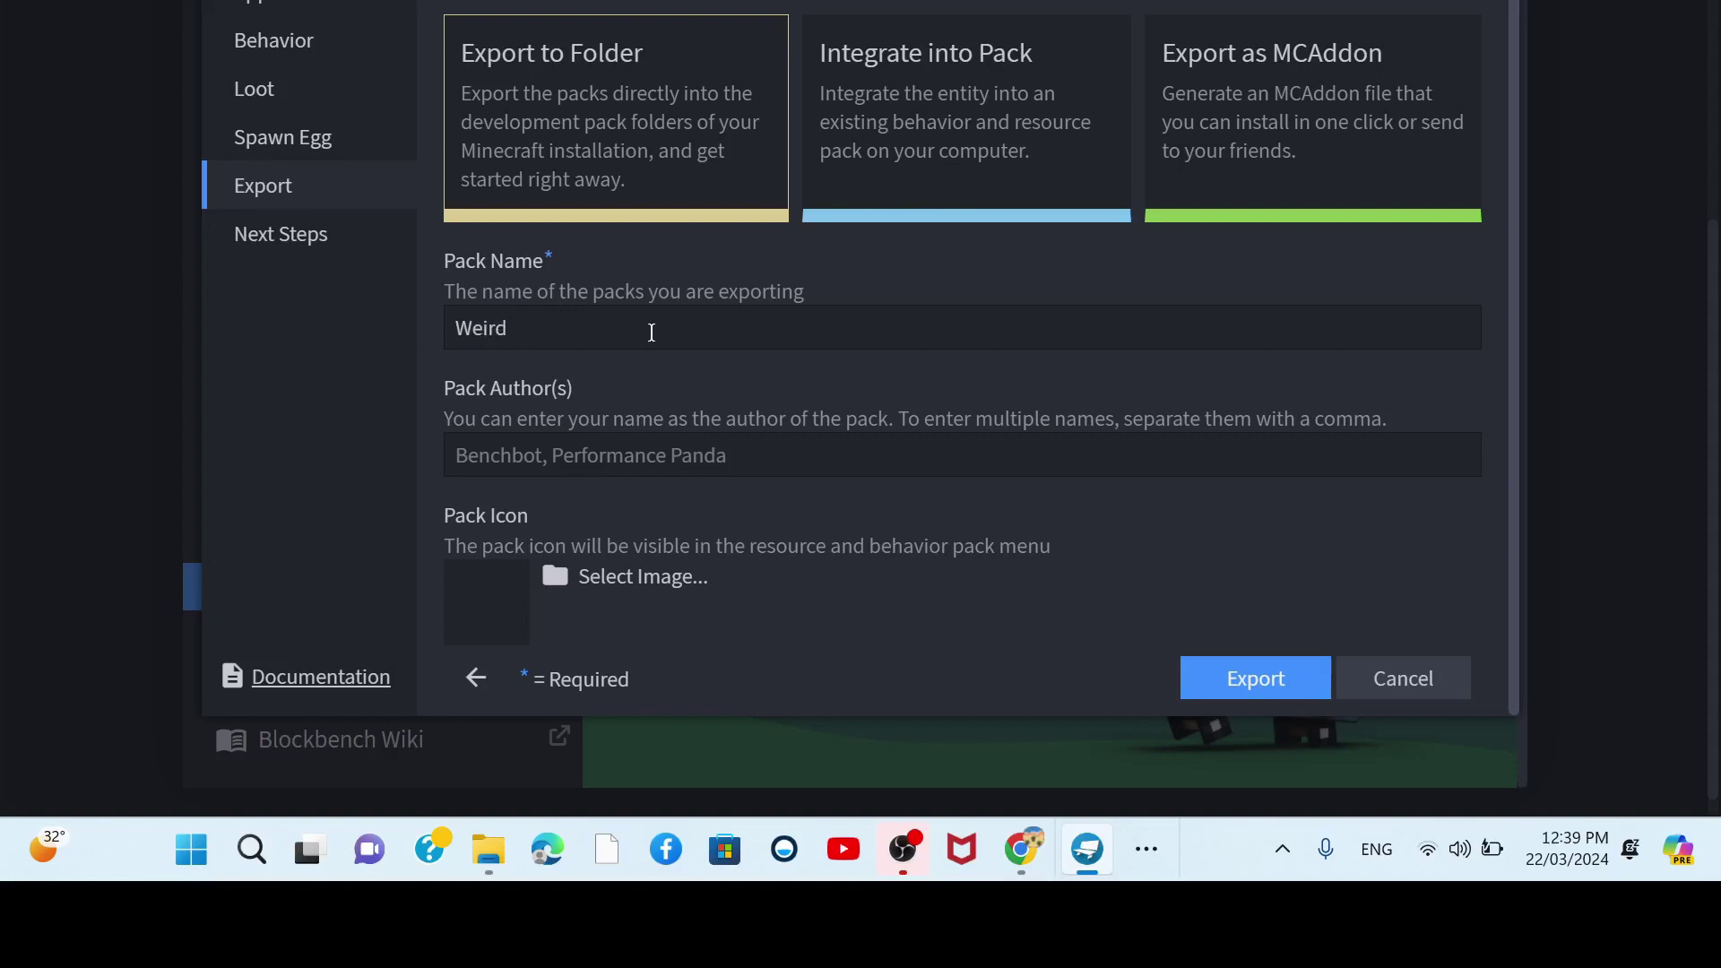
text(Panda)
click(712, 453)
text(Mr)
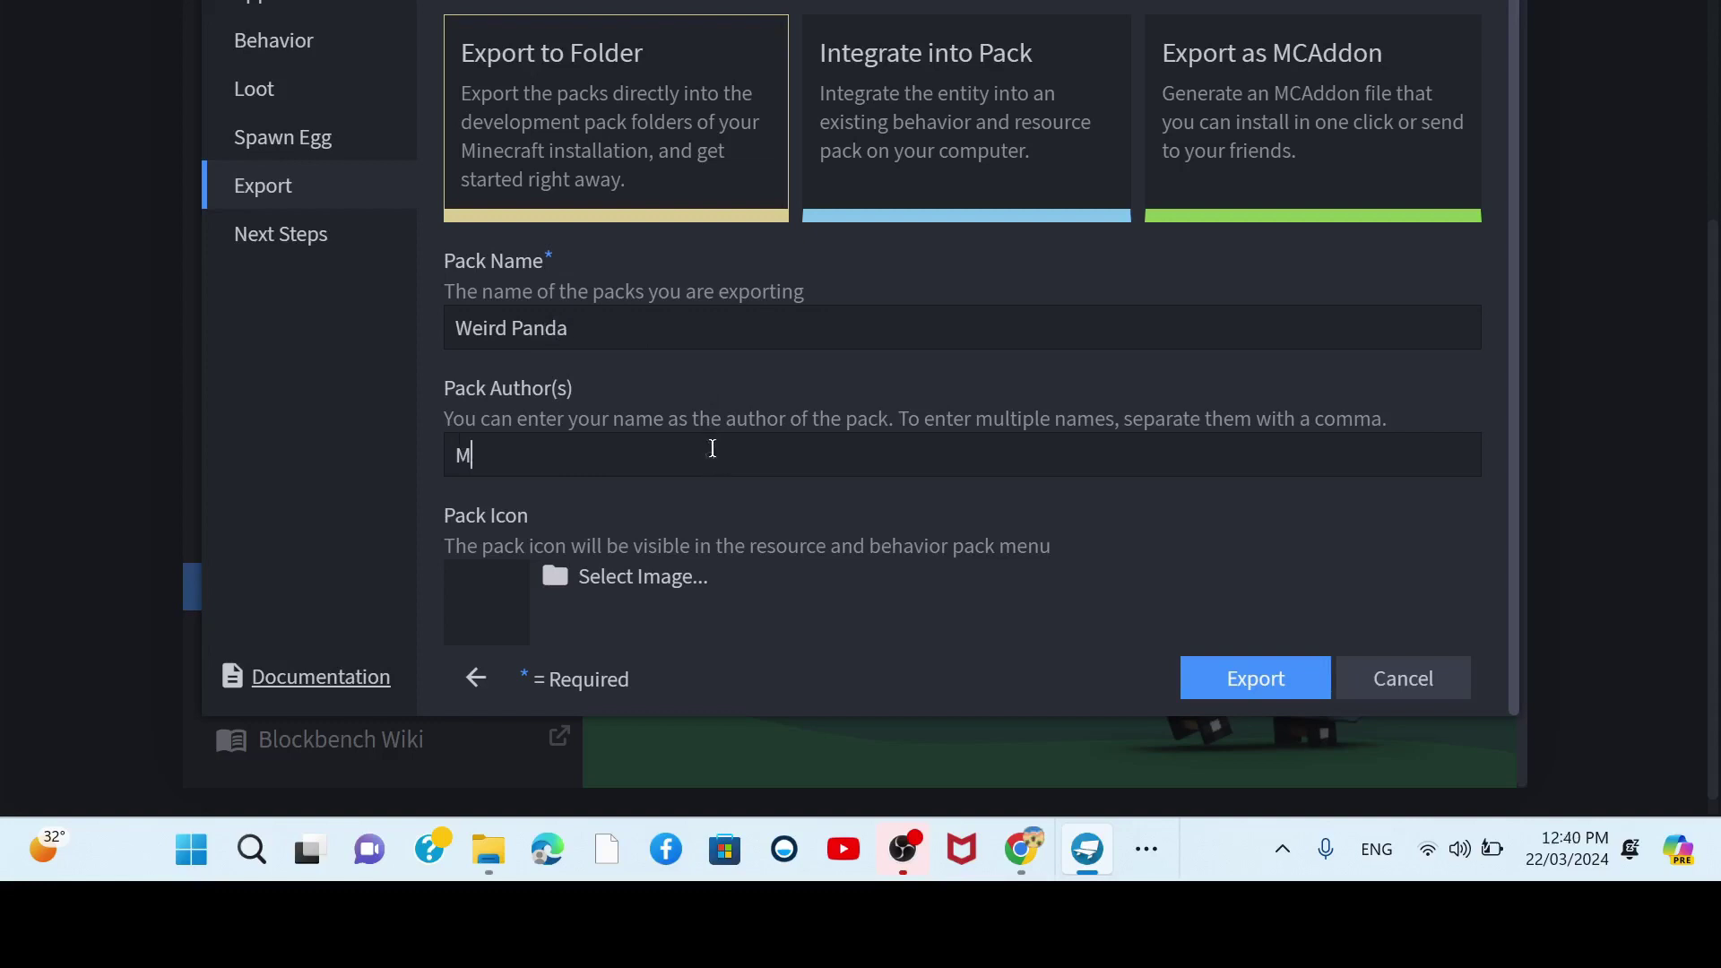
text(Alqaydi)
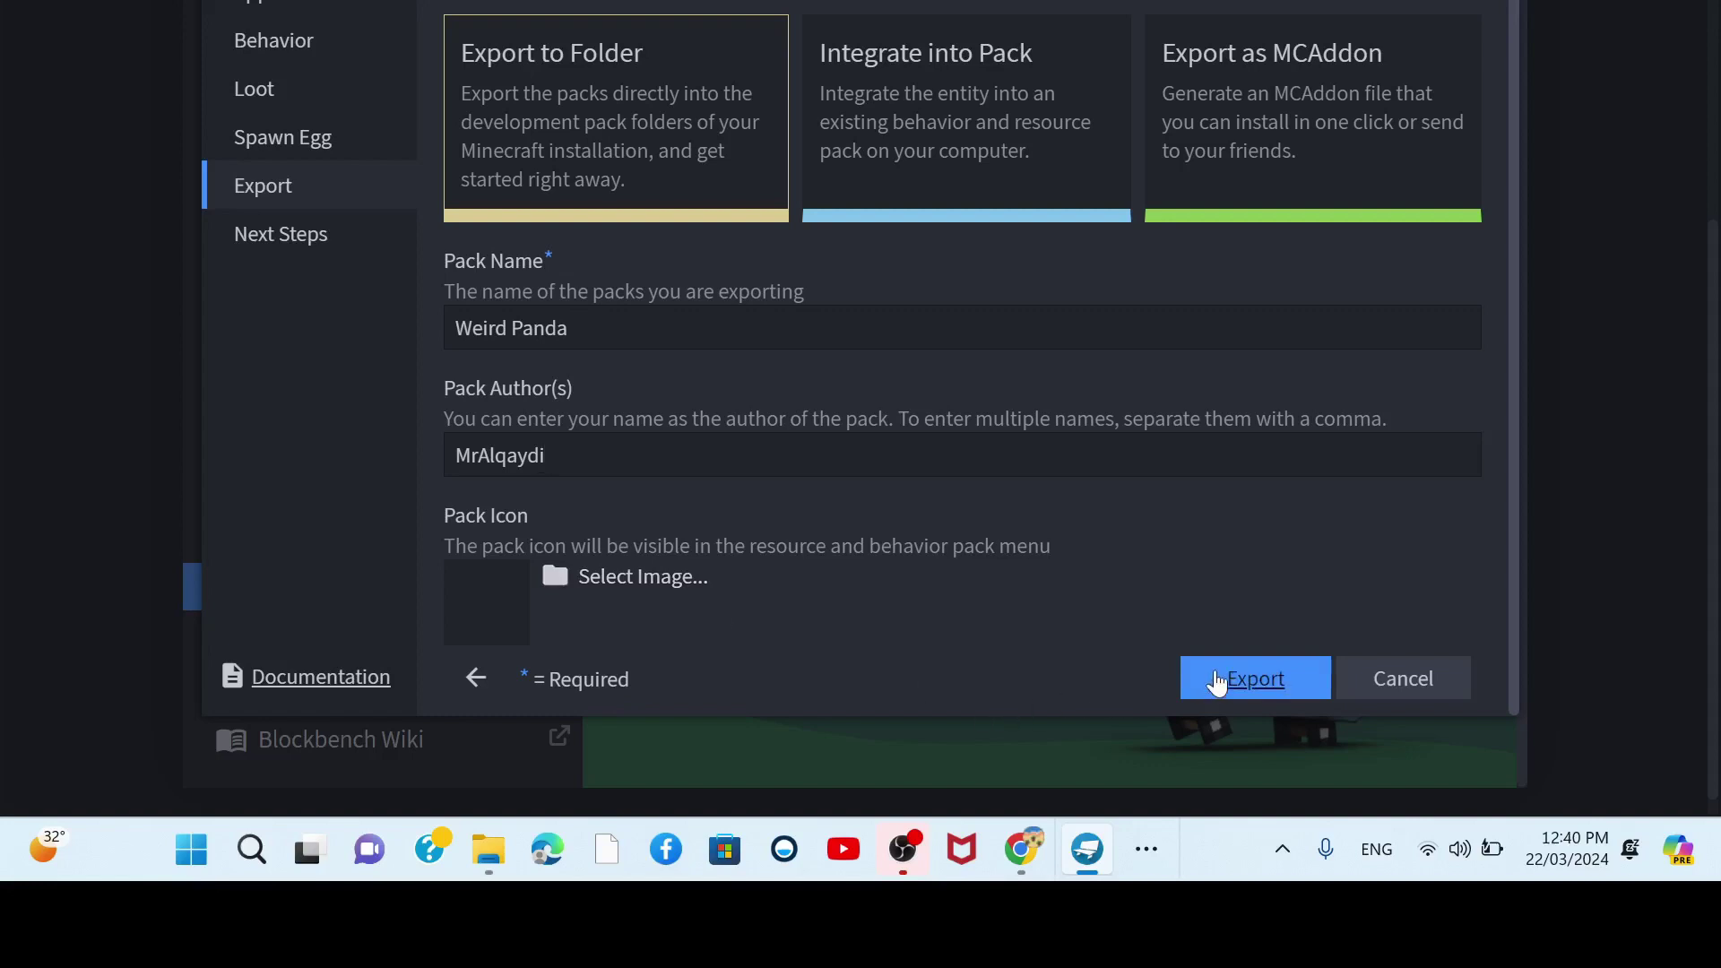
- Export the packs to the Minecraft folder and open the weird cow model for editing
click(1216, 680)
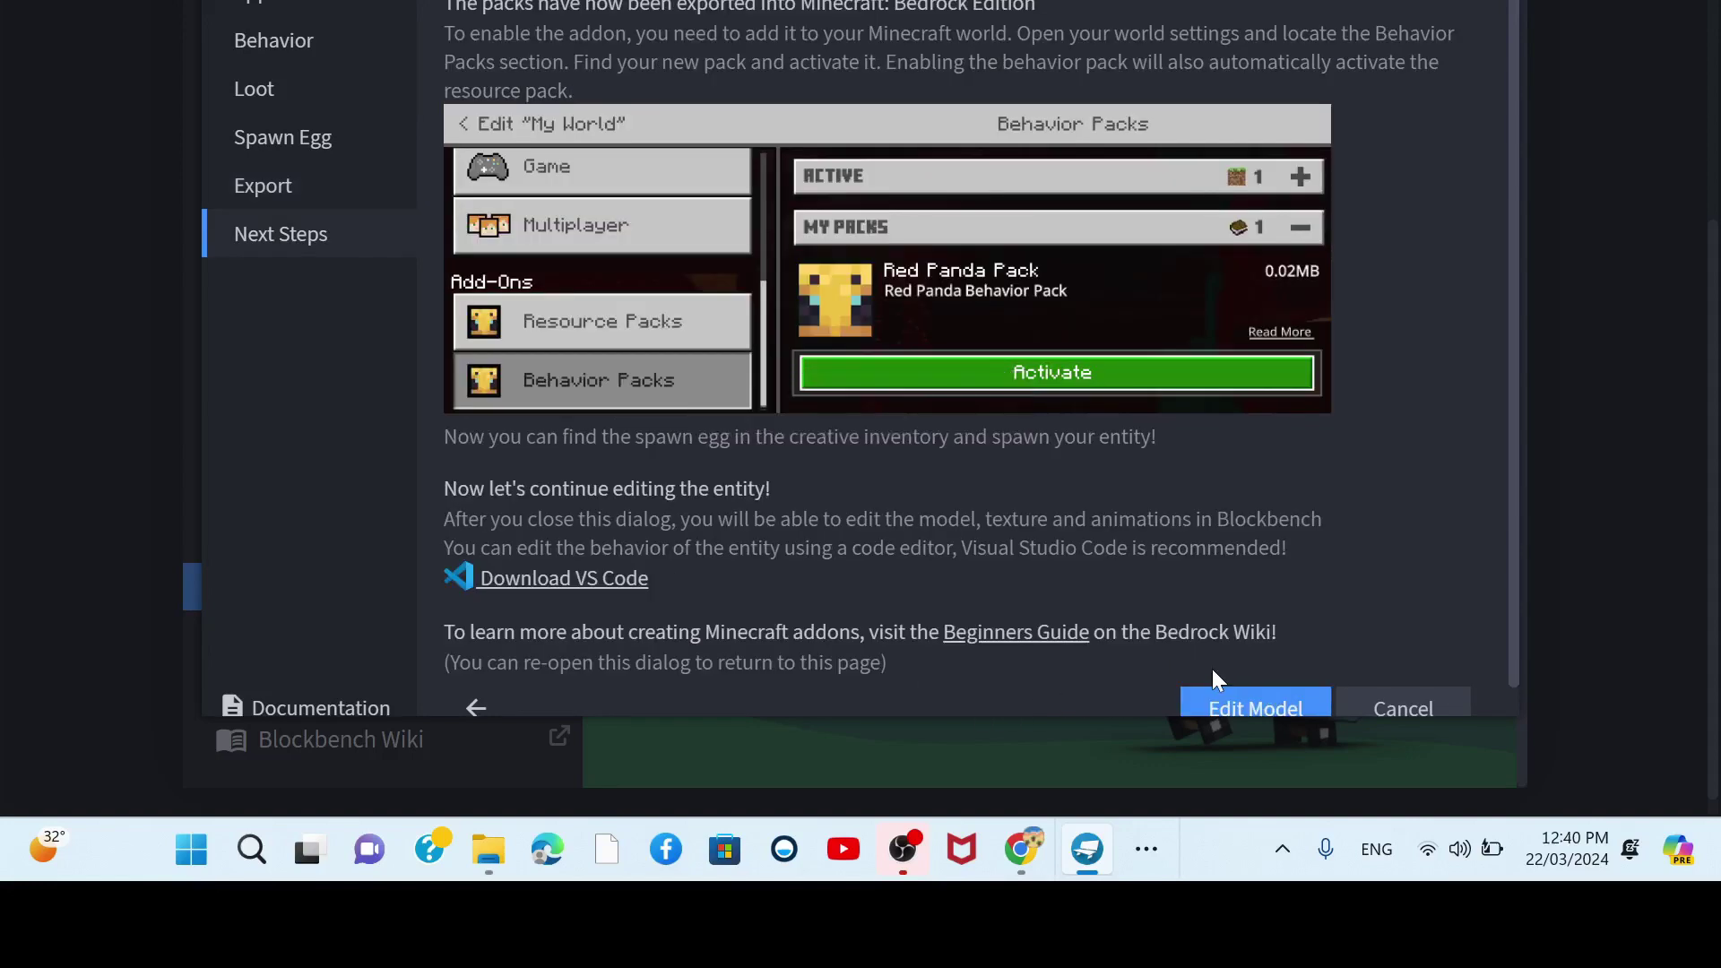
scroll(1212, 670, down, 1)
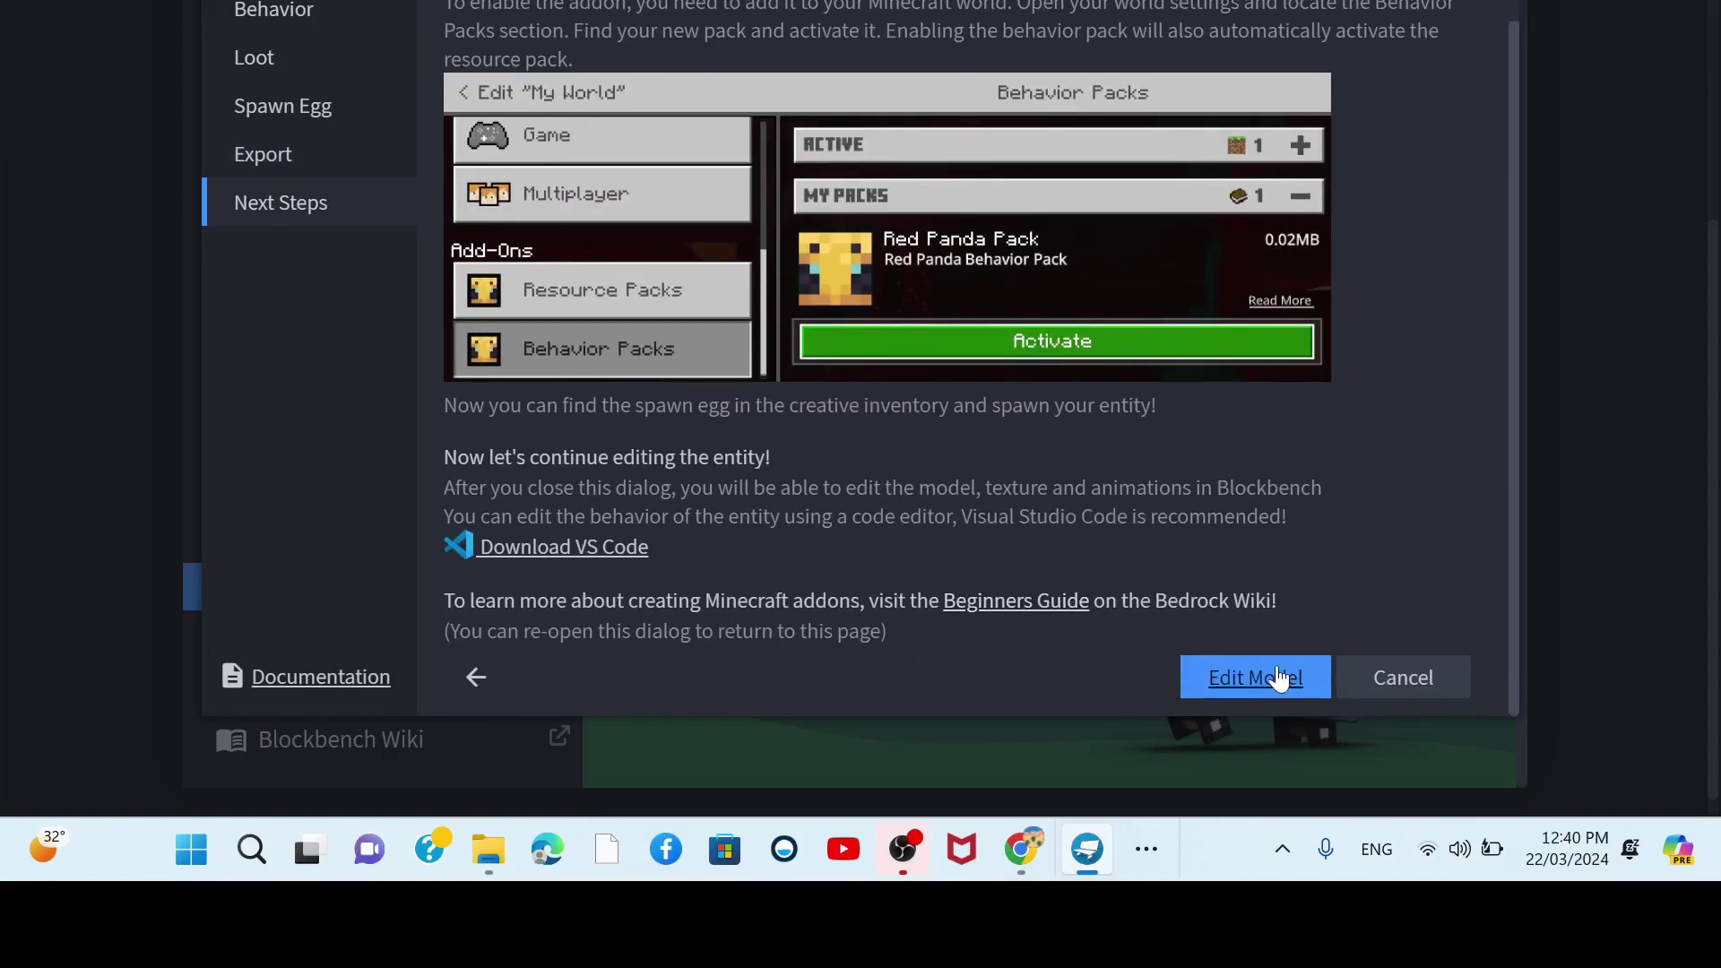
click(1275, 674)
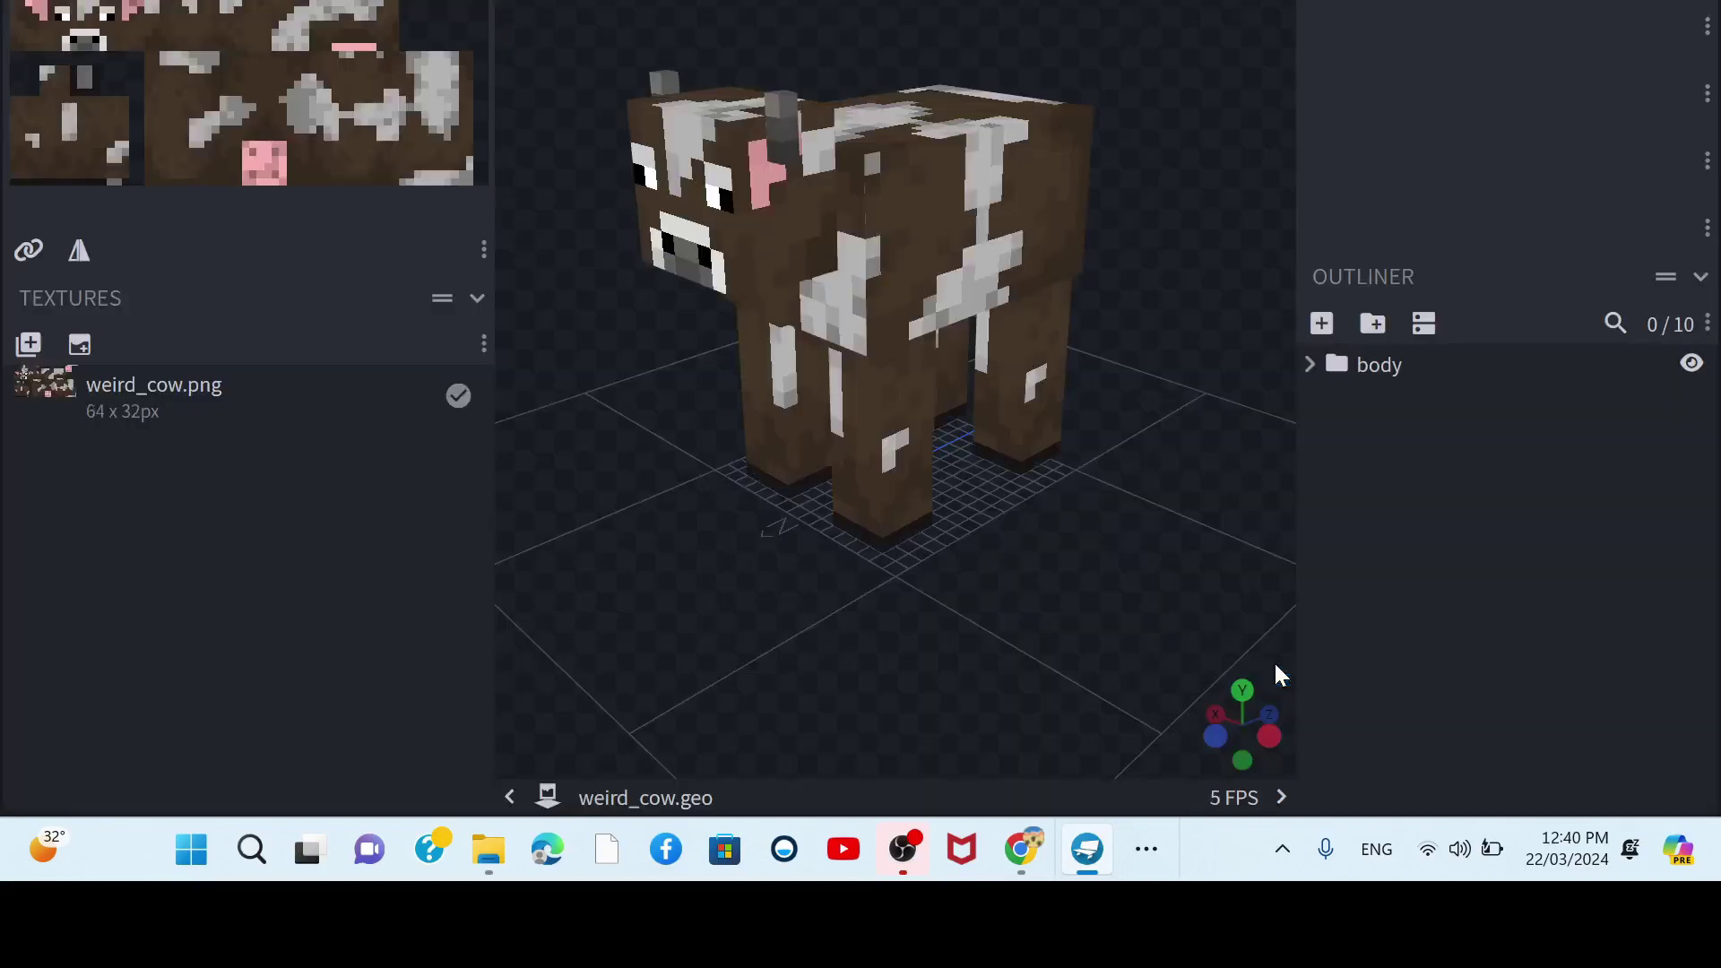
right_drag(846, 541, 1154, 538)
drag(1155, 538, 1133, 272)
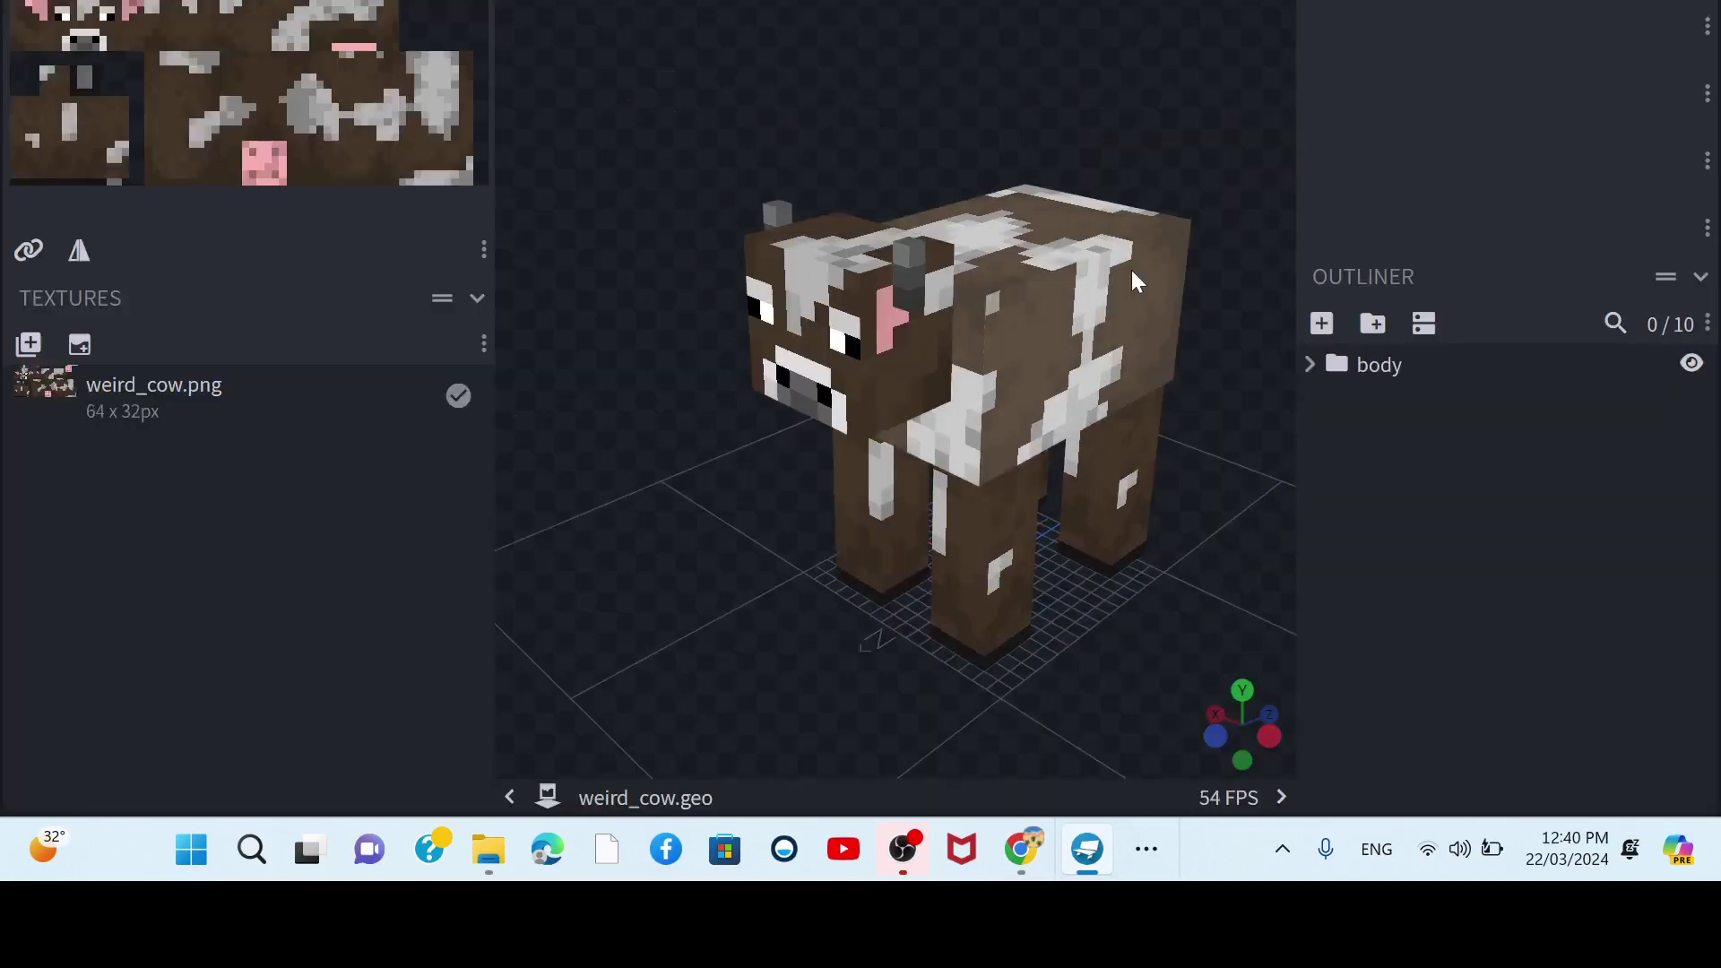
drag(995, 127, 717, 547)
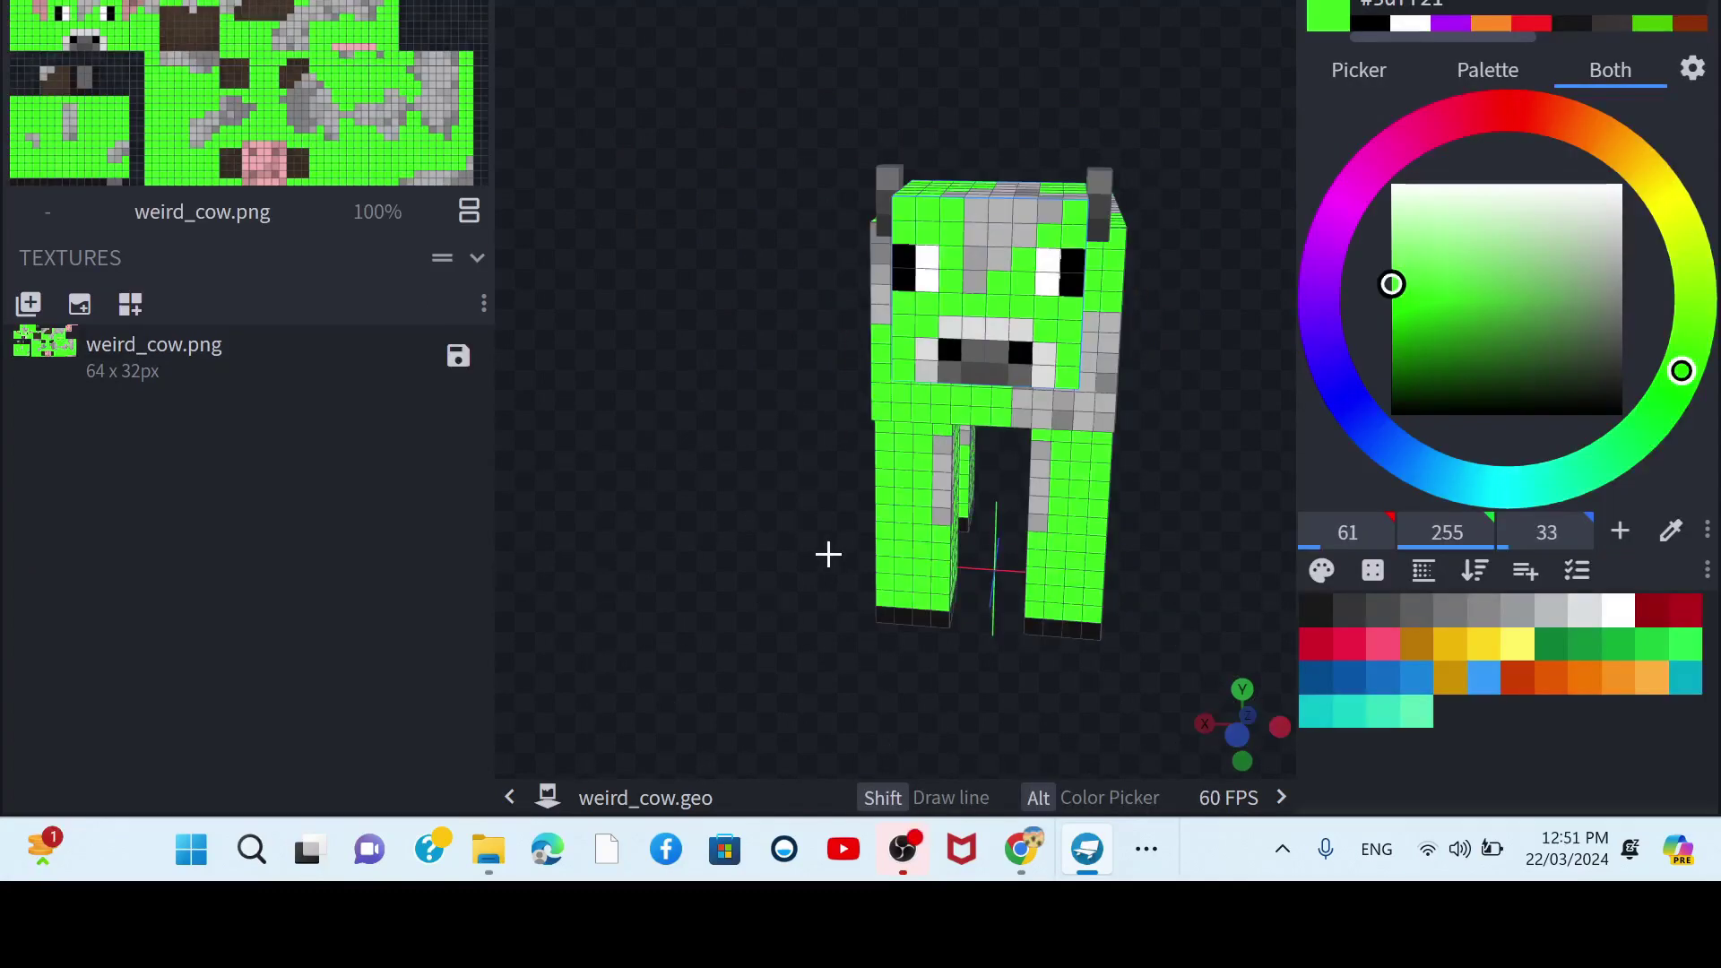
drag(615, 511, 654, 457)
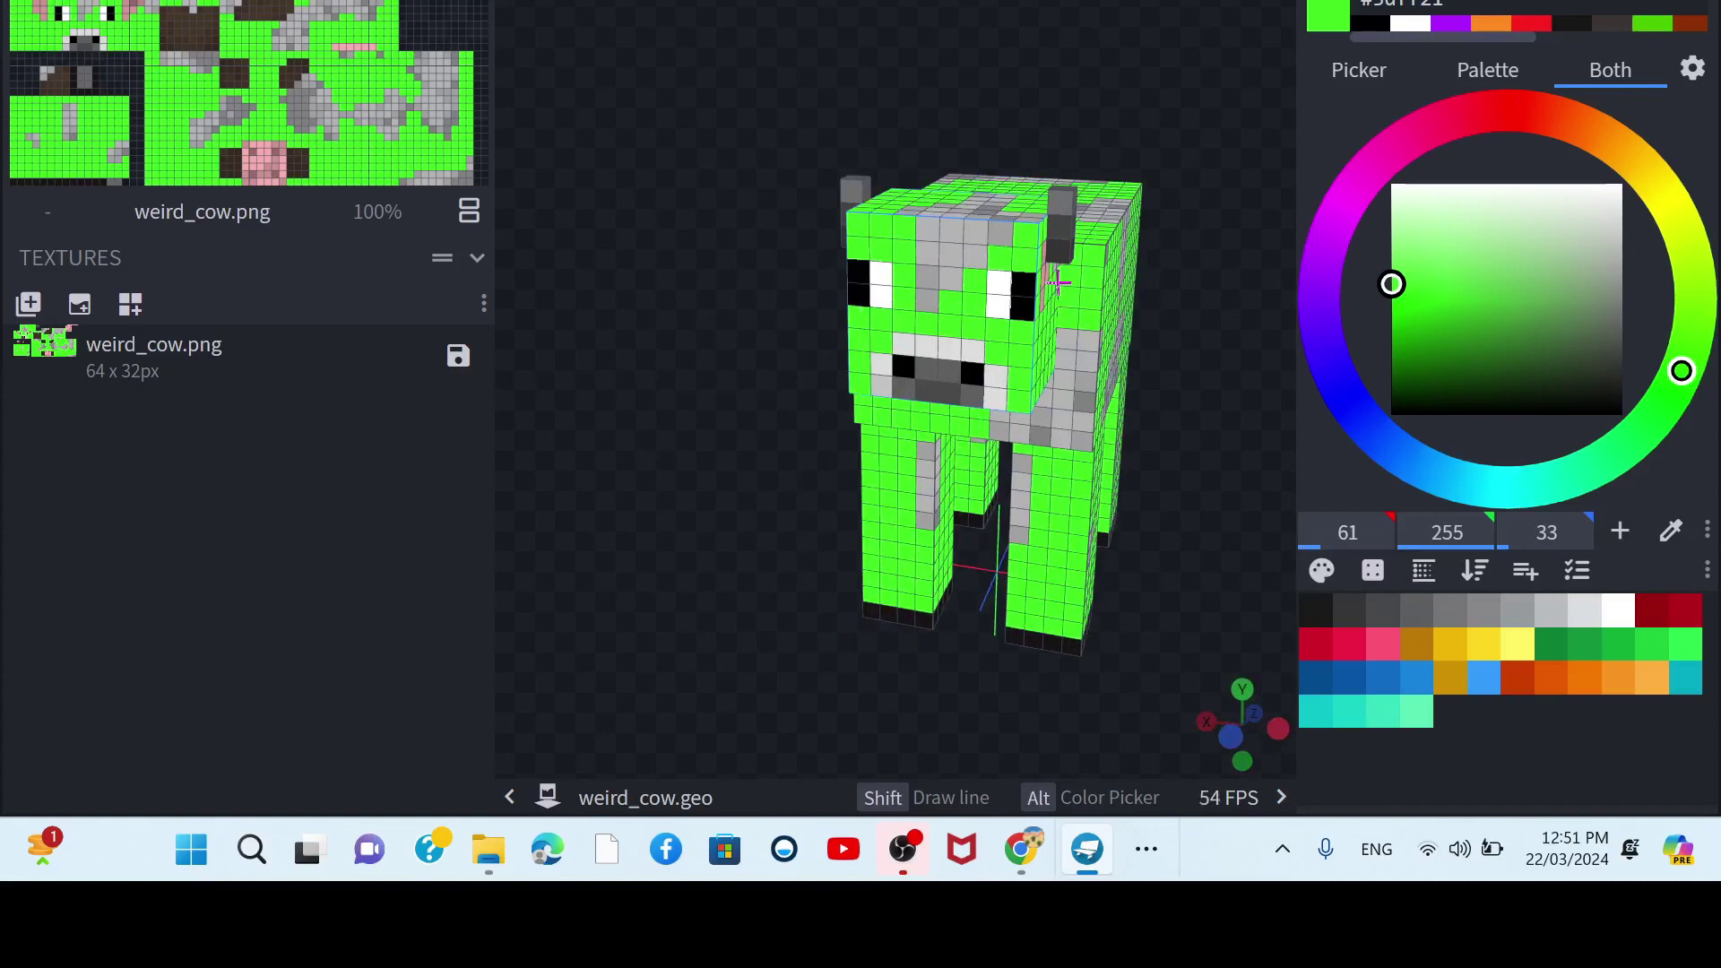
drag(1189, 393, 1195, 304)
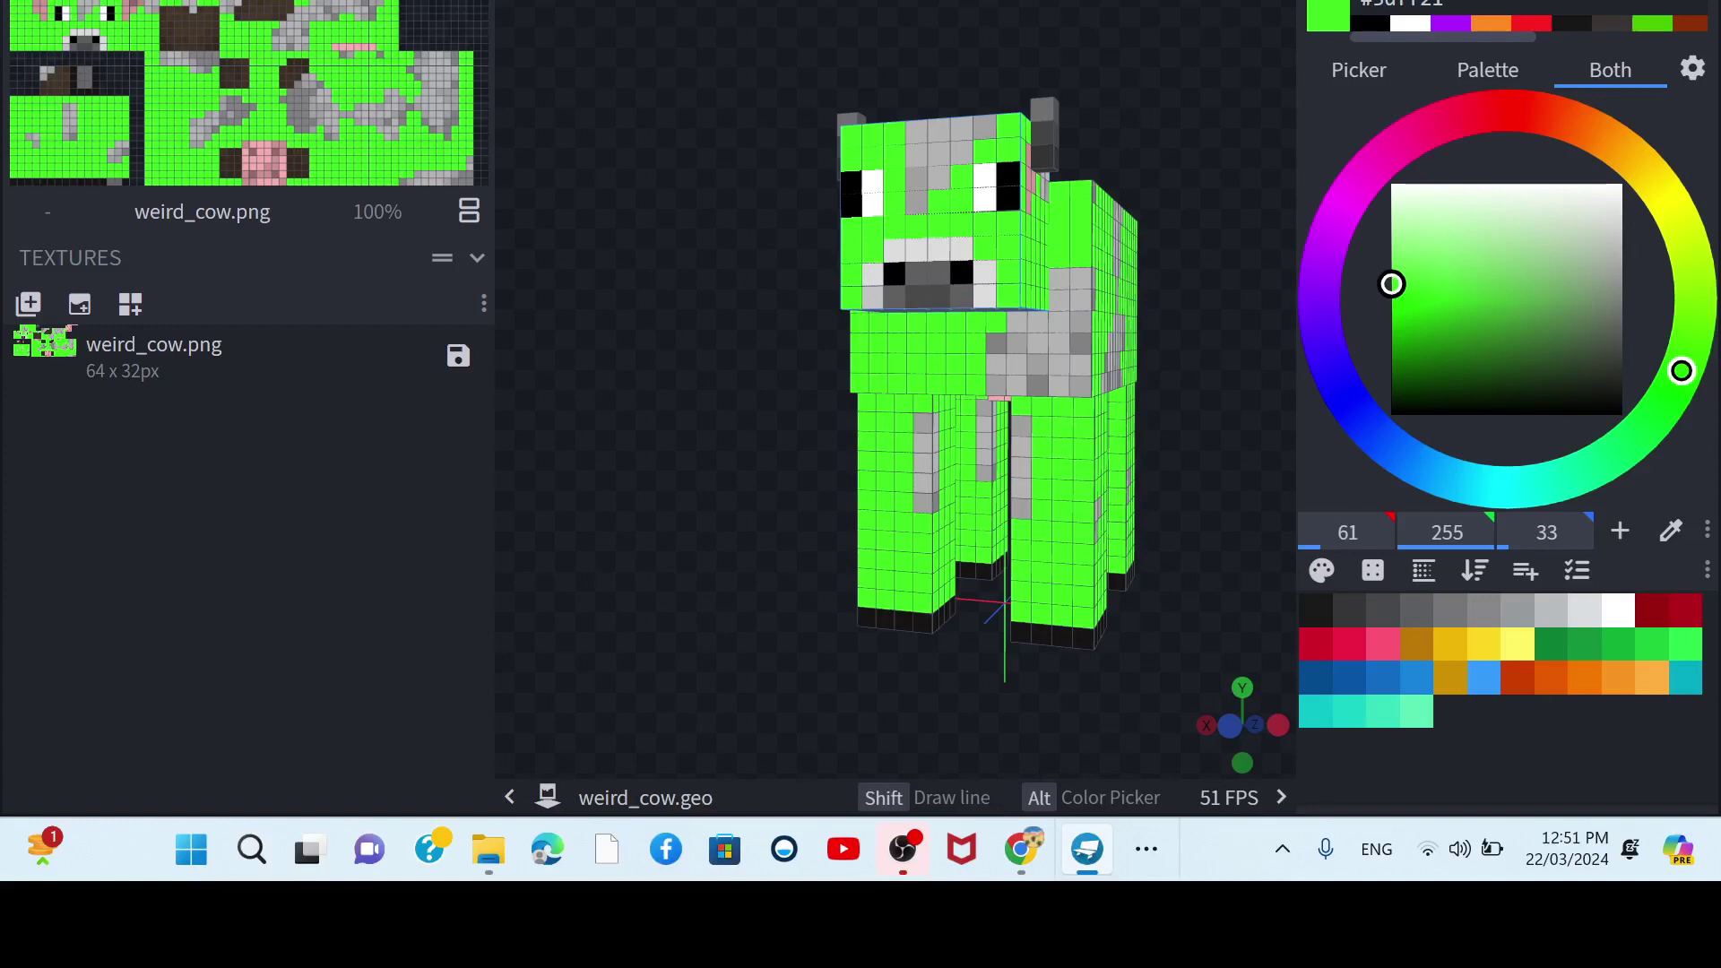
- Start a new Bedrock Entity model and cancel its project settings
key(alt+f)
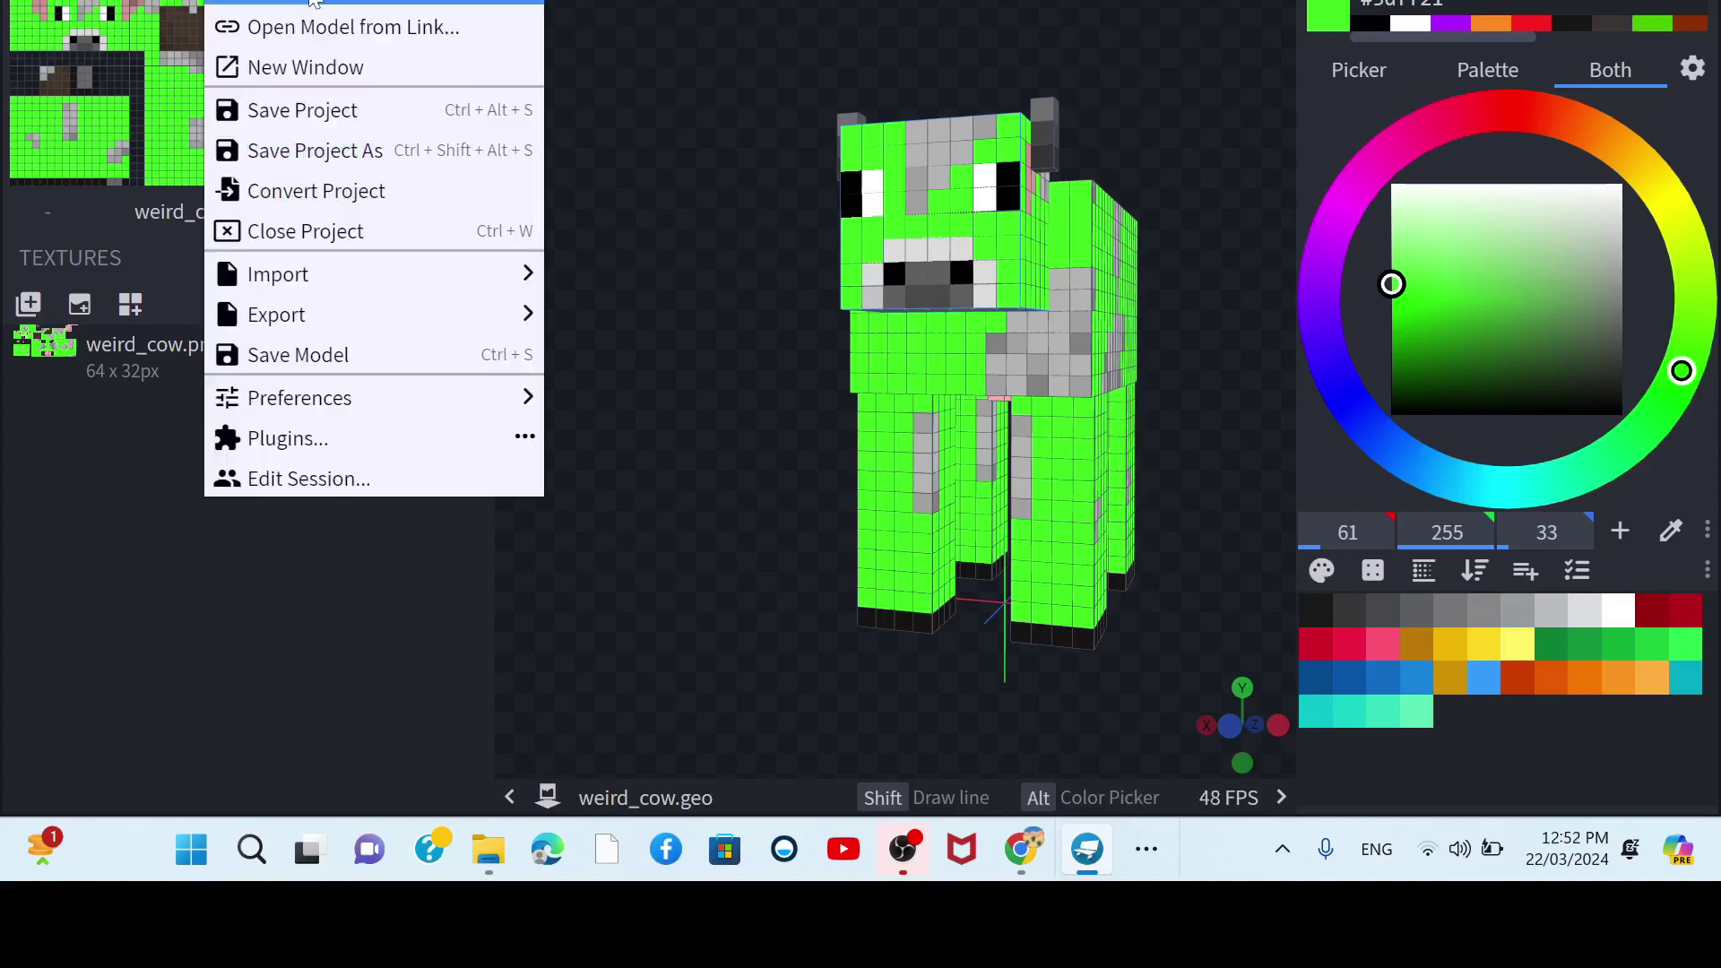
mouse_move(315, 2)
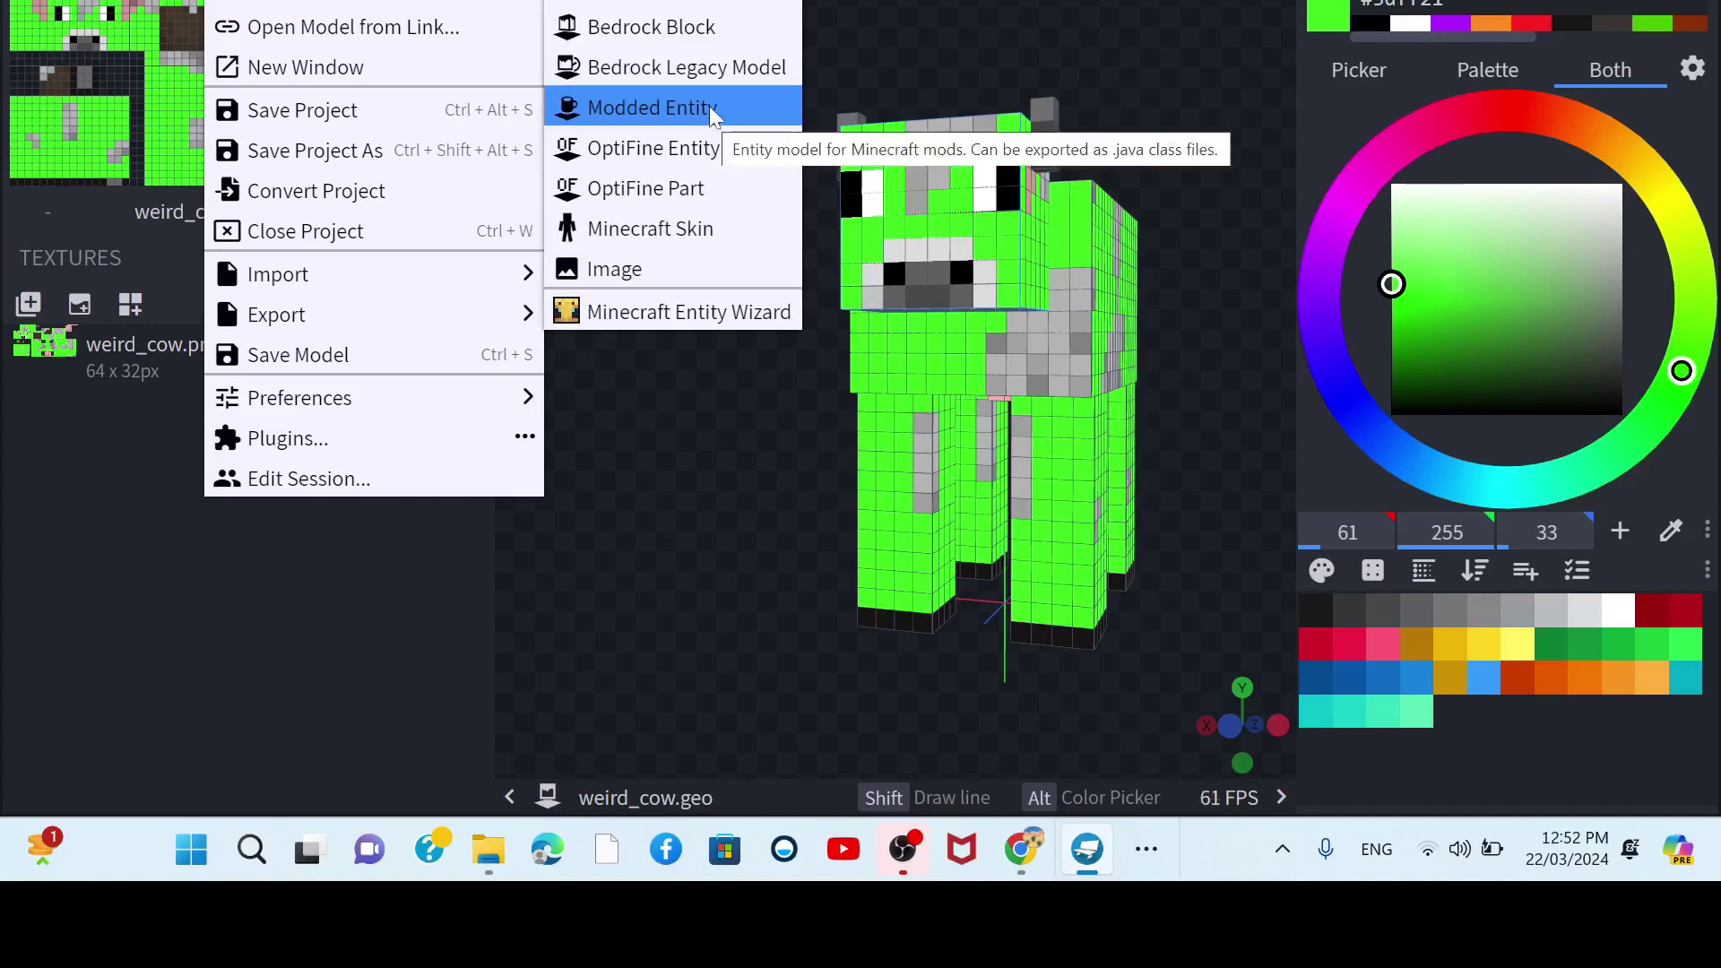
click(708, 12)
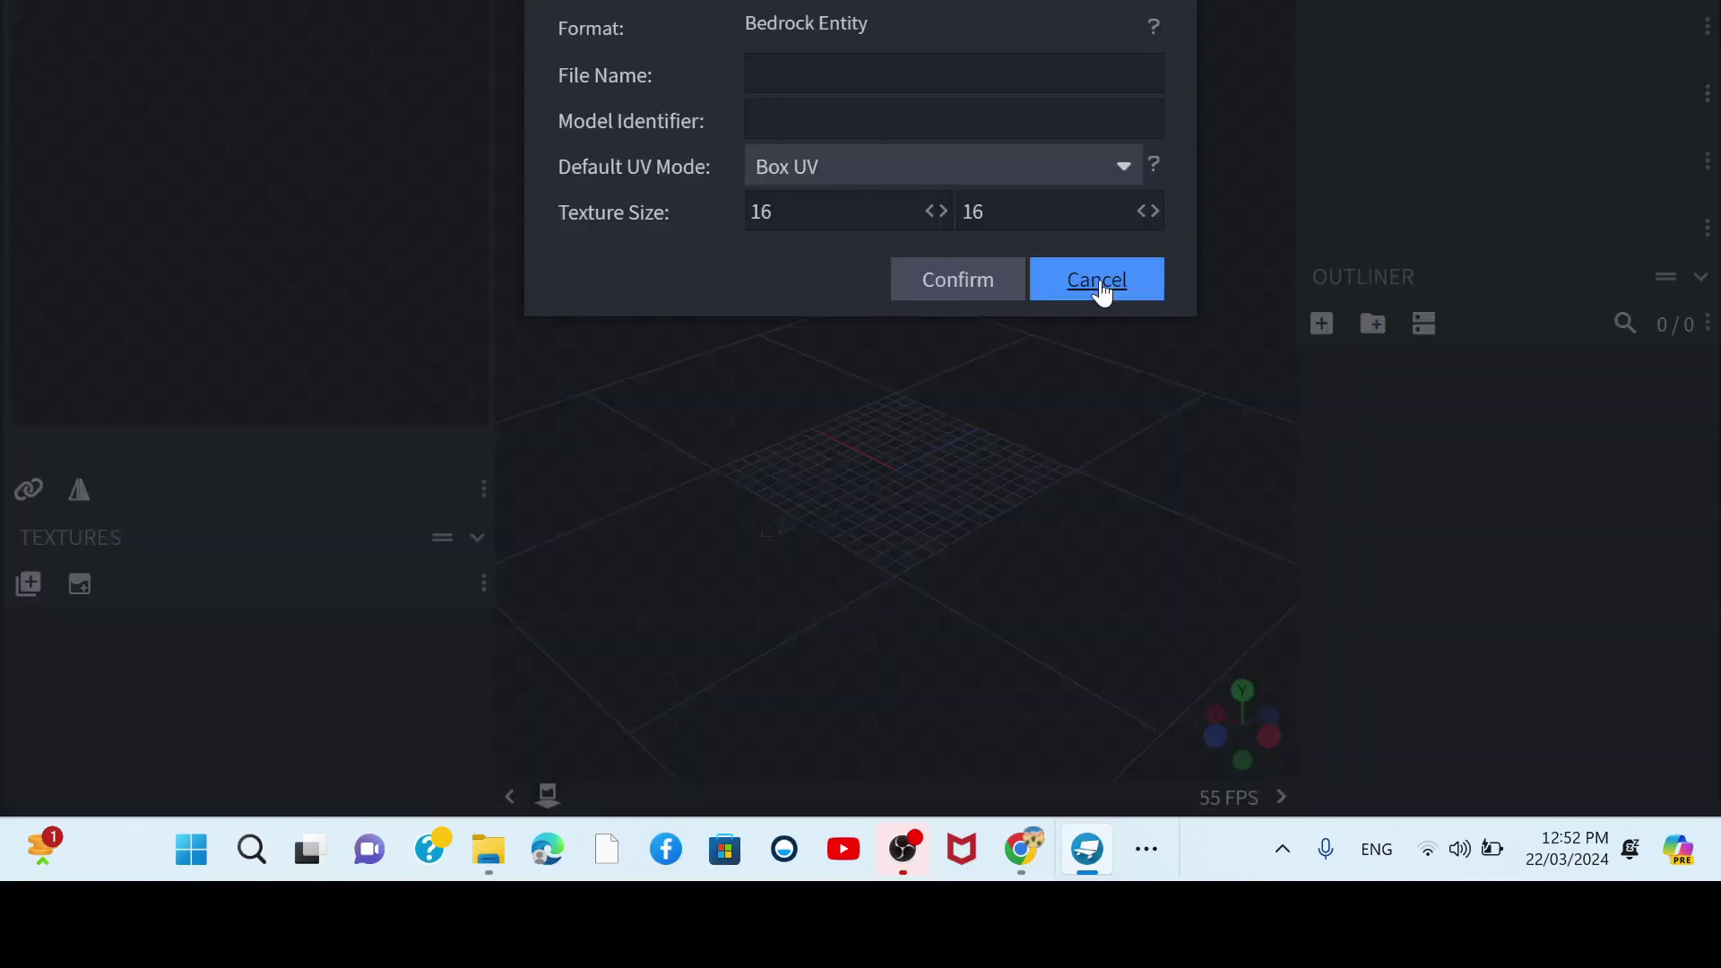
click(1099, 283)
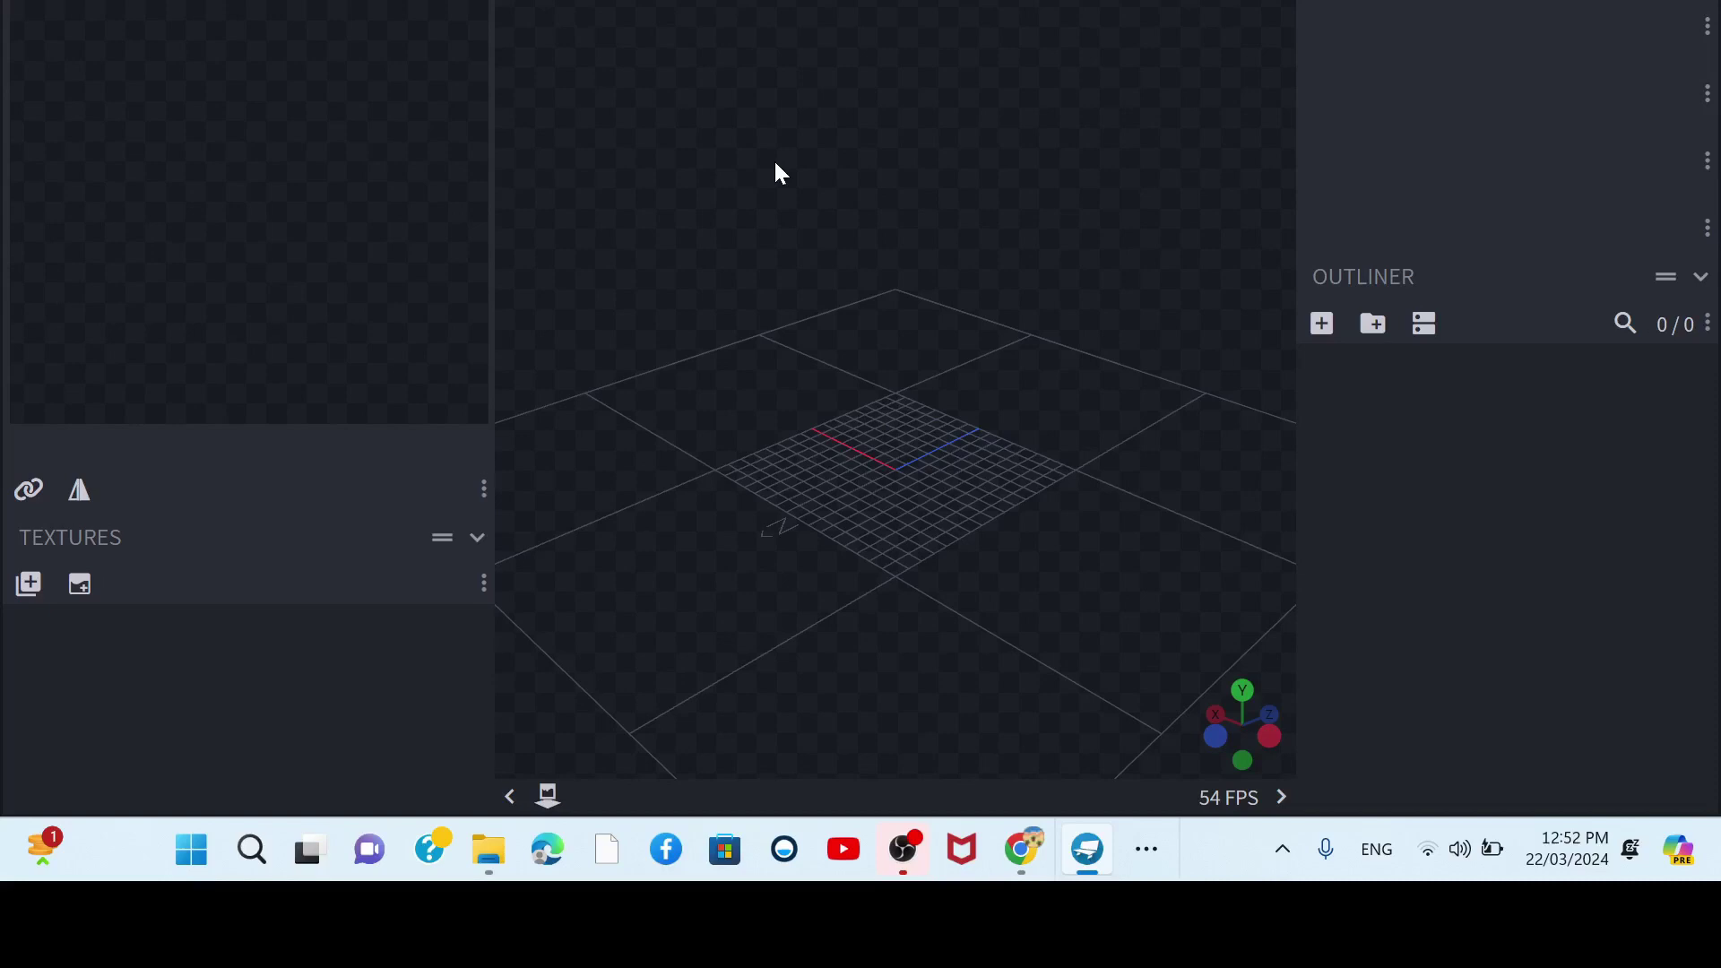
right_drag(777, 166, 880, 134)
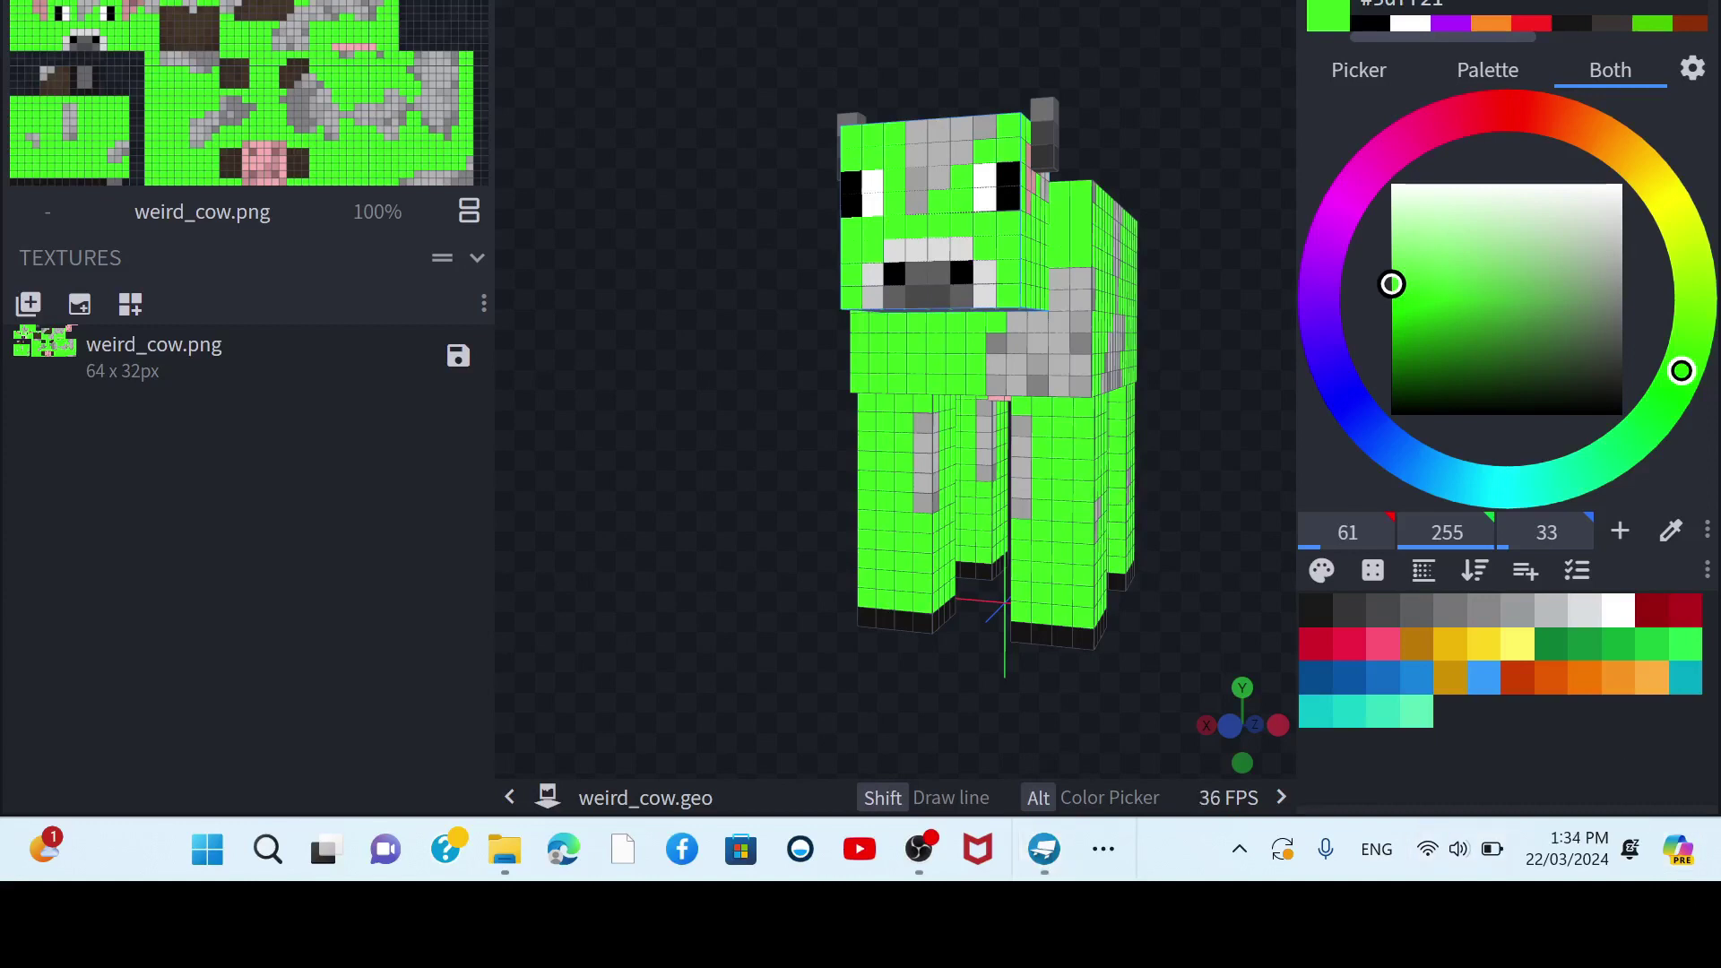
- View the properties of the weird_cow.png texture and close them without changes
right_click(125, 849)
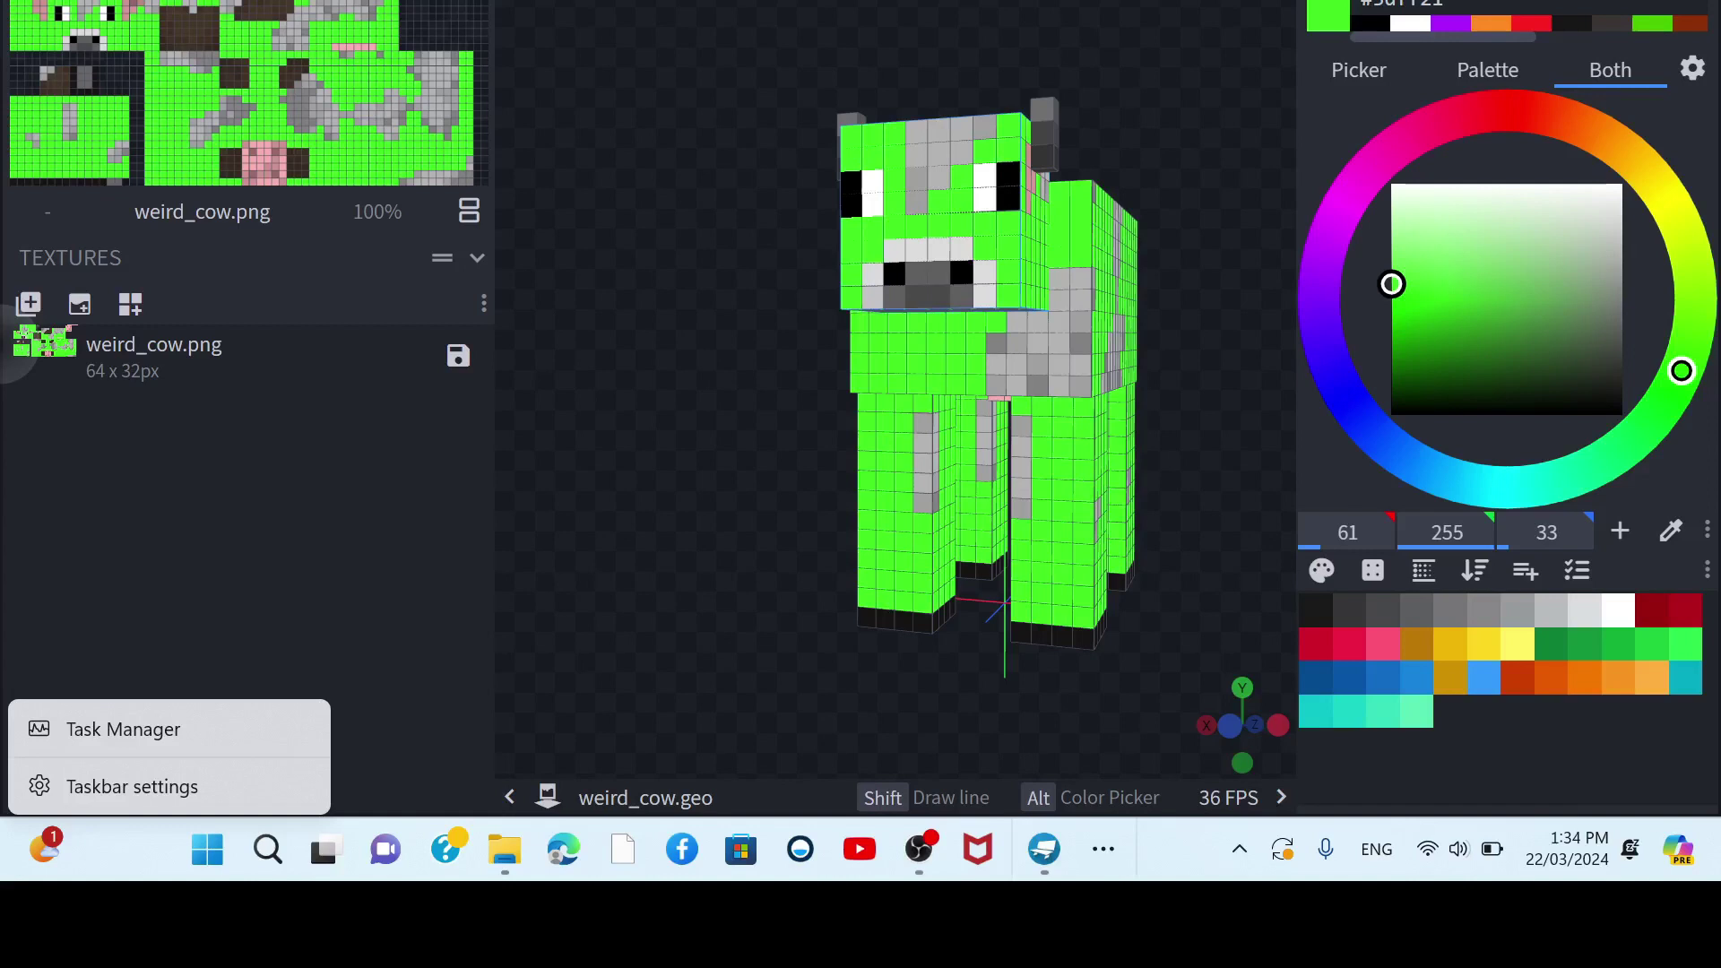
double_click(153, 349)
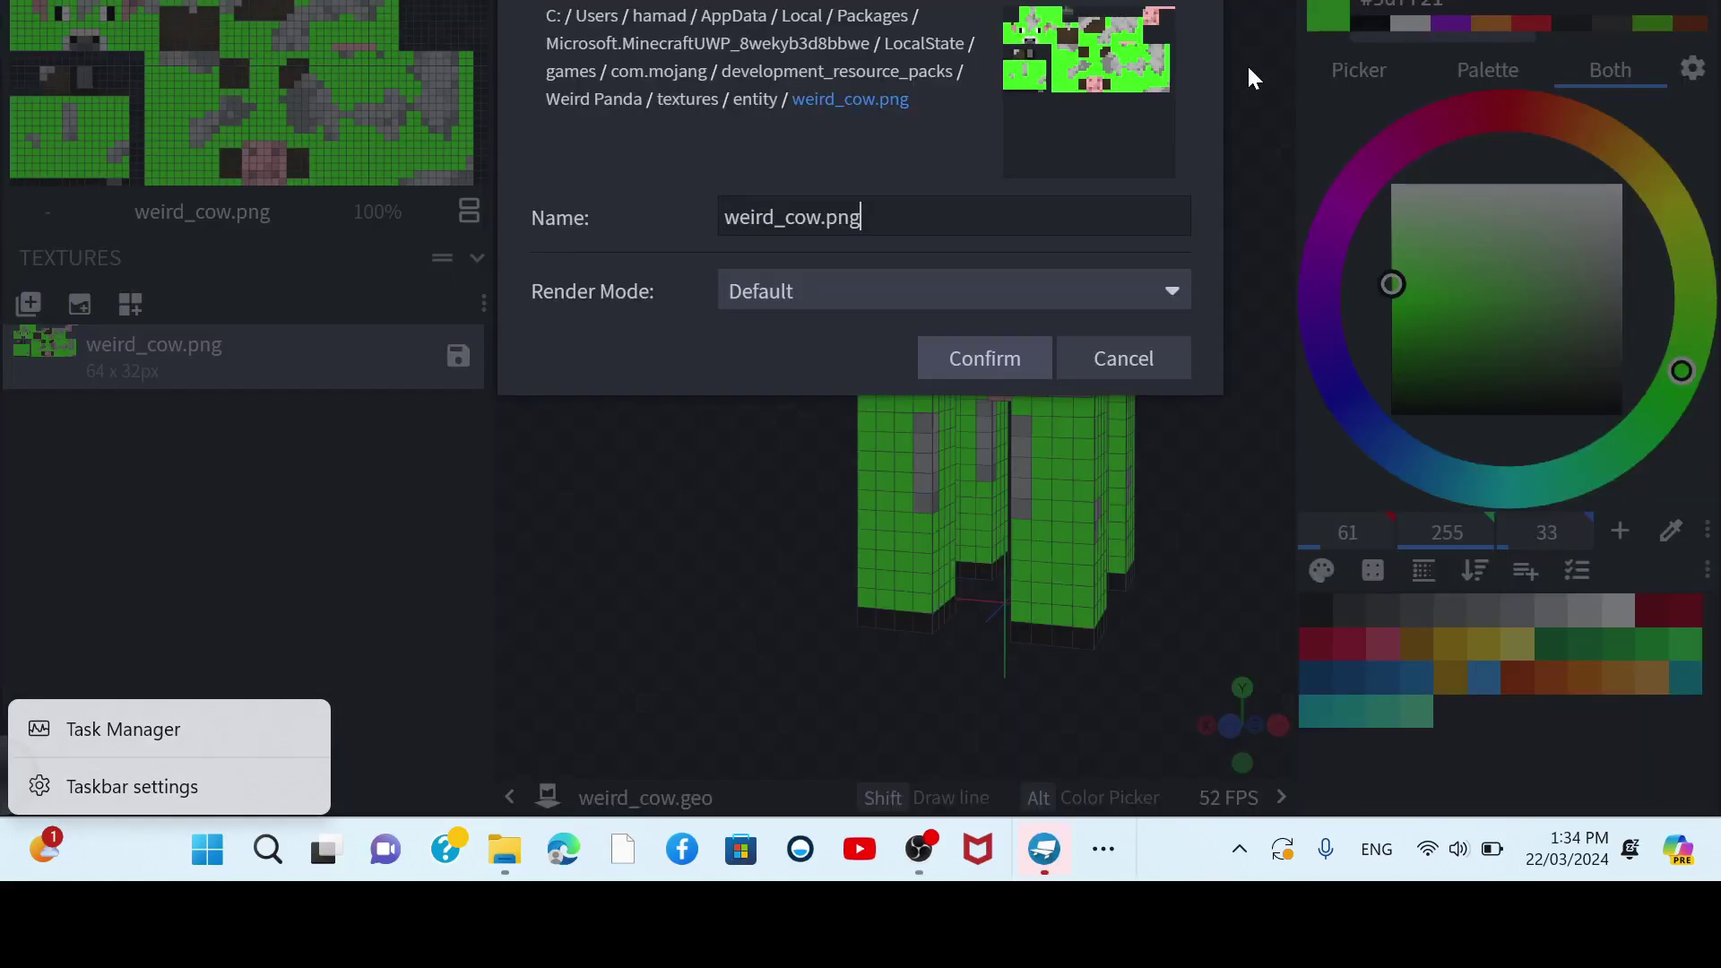
click(1112, 369)
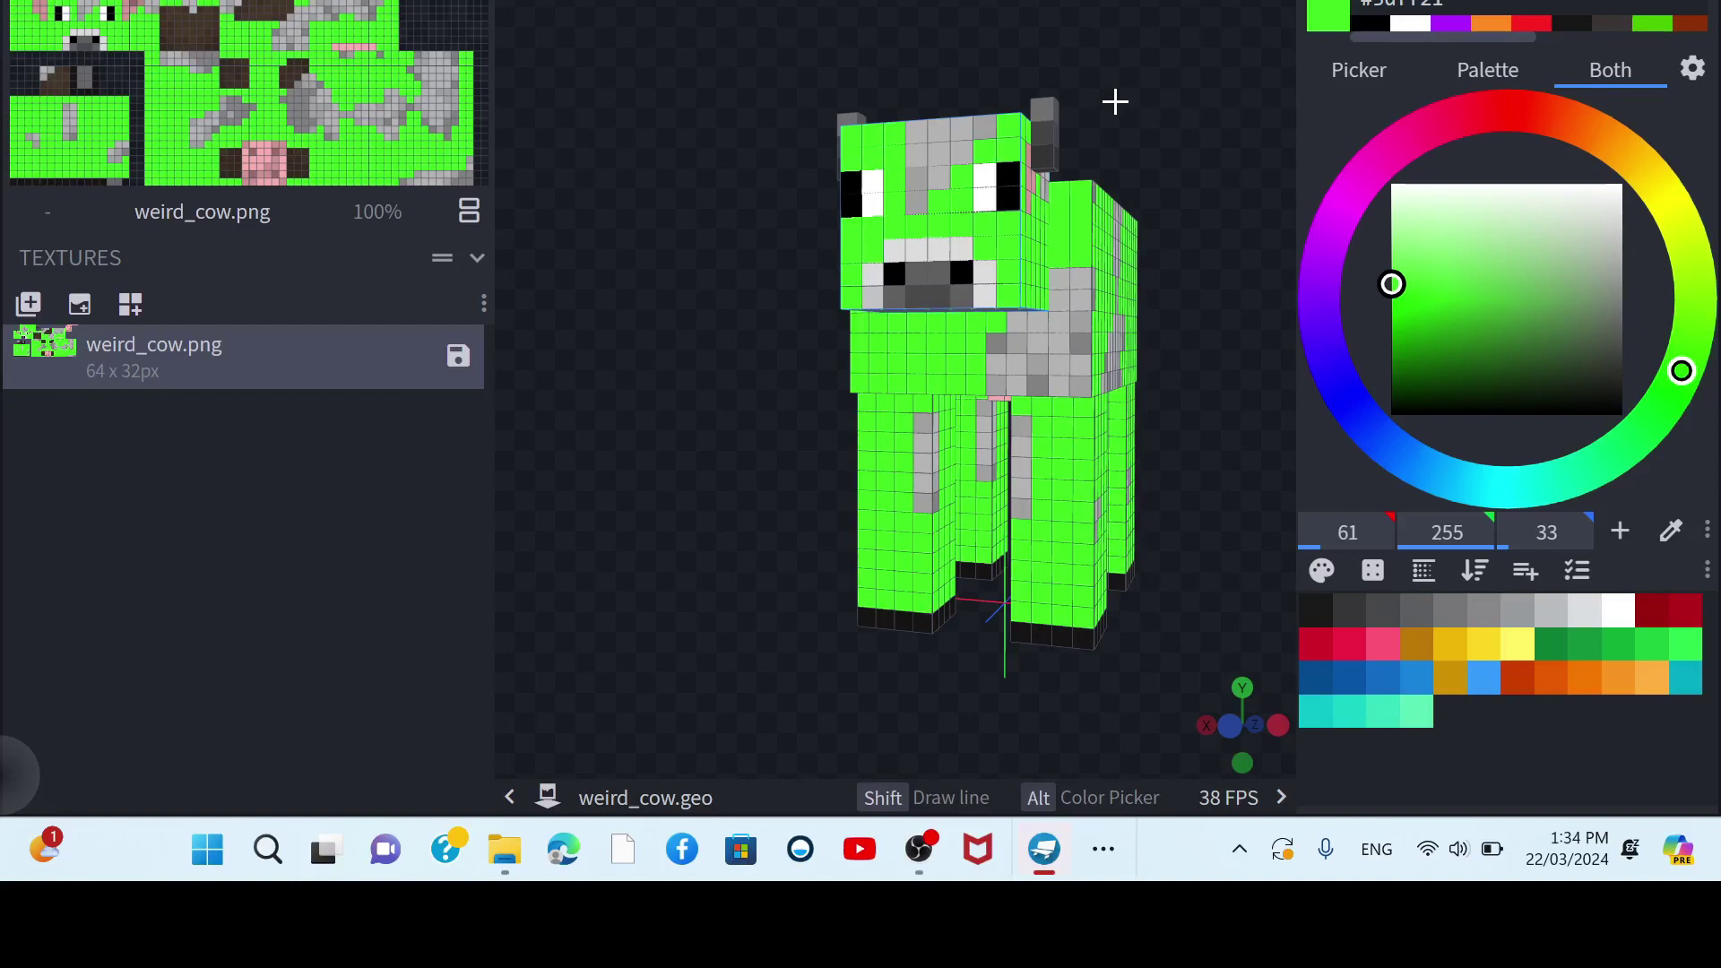
drag(1115, 101, 728, 224)
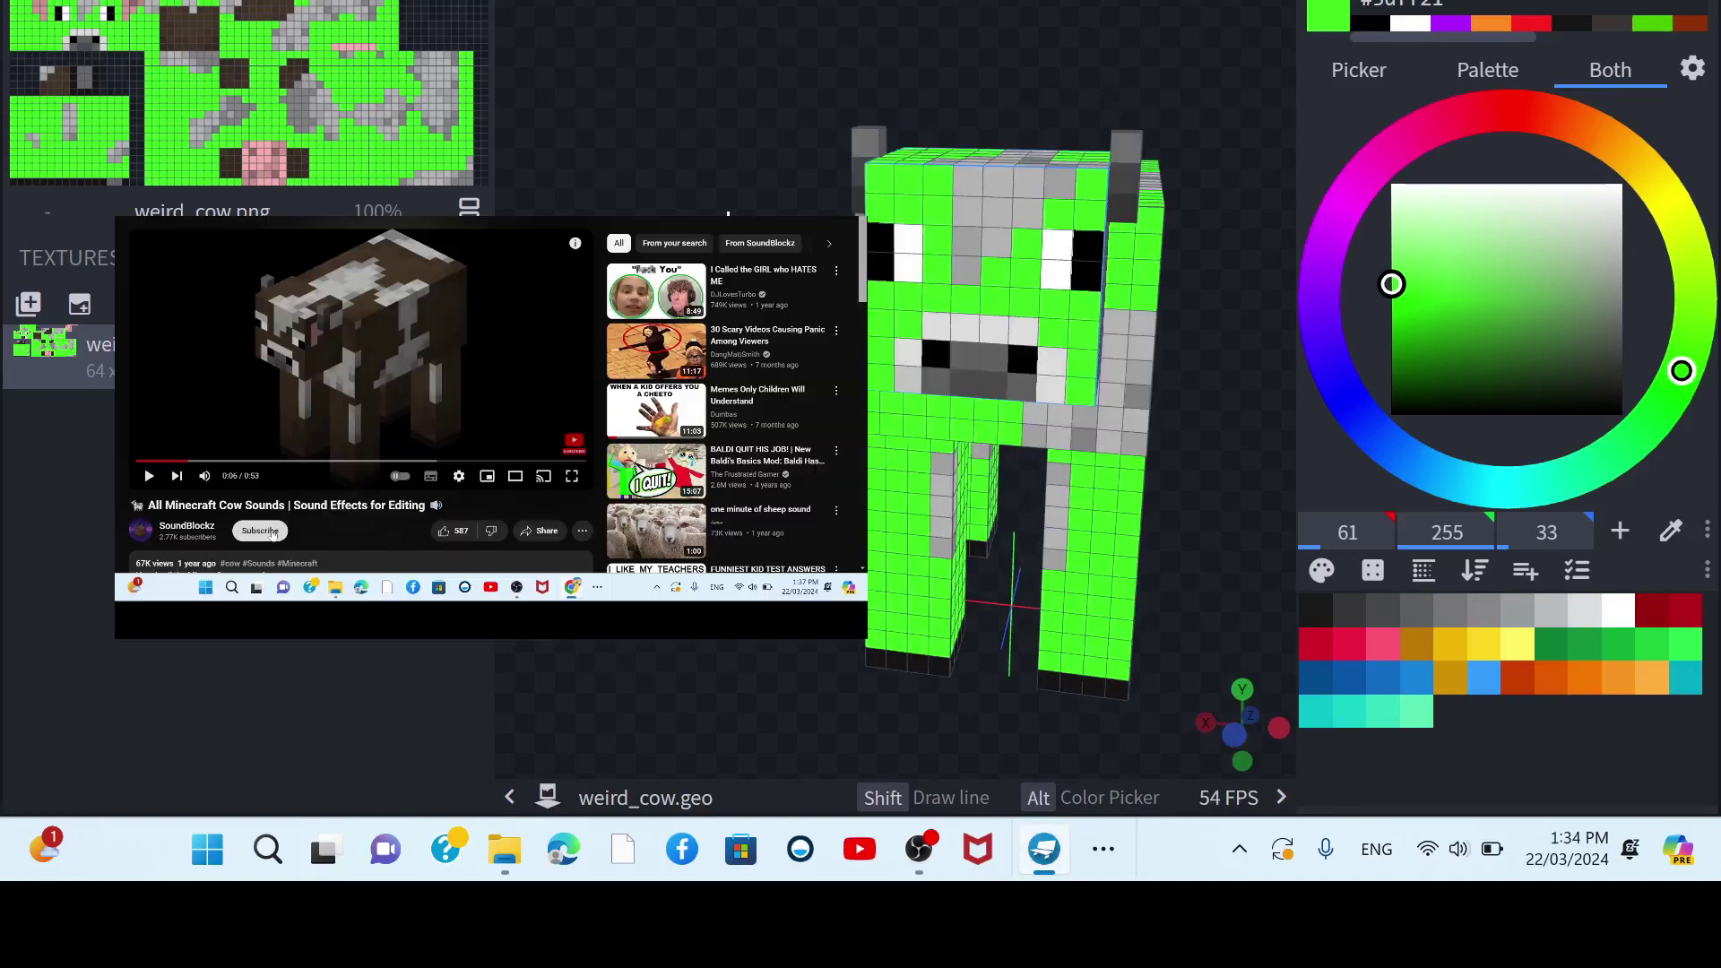